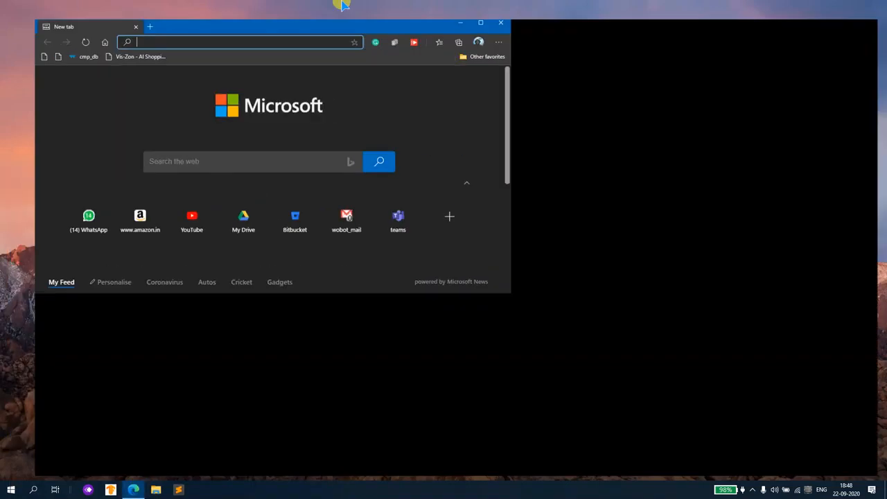
Maximize the browser window and open the website virtualbox.org
key("super+Up")
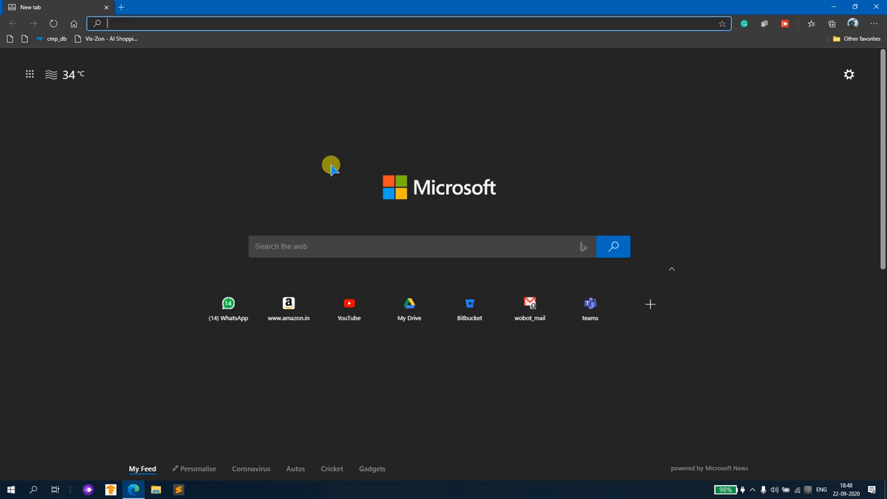
type("virtualbox.org")
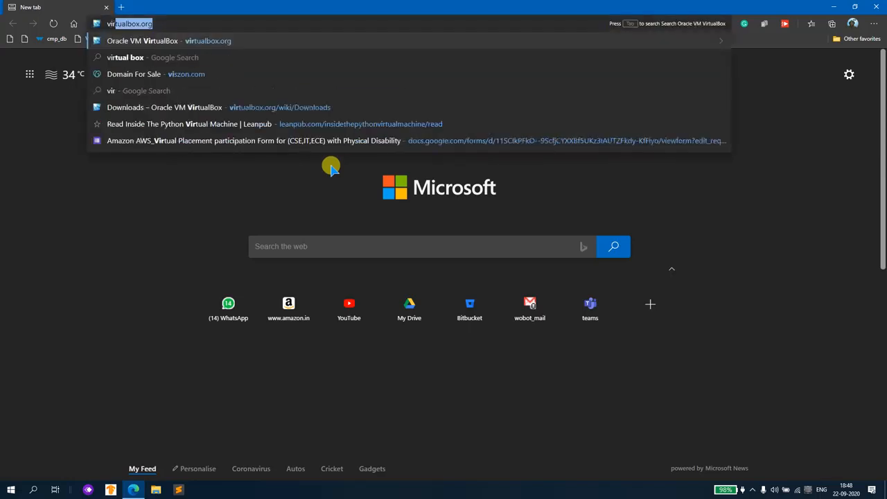
key("Return")
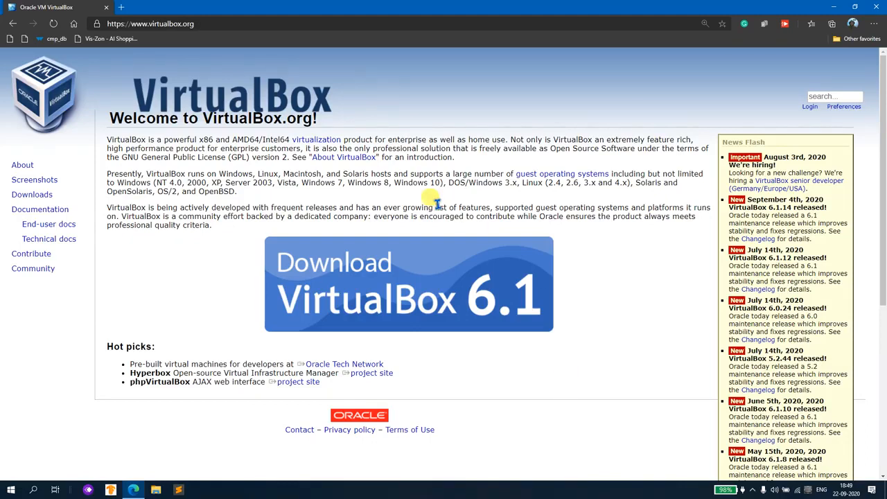
Download the VirtualBox 6.1.14 platform package for Windows hosts from the VirtualBox 6.1 download page
left_click(437, 291)
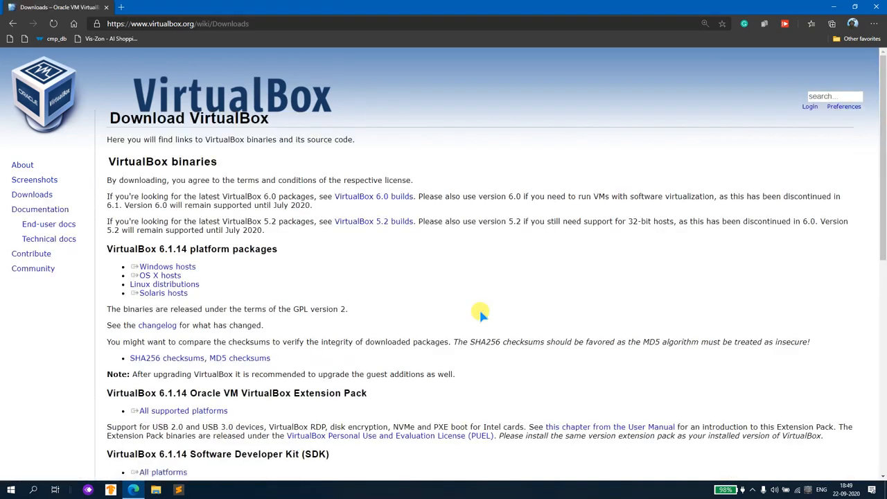
left_click_drag(130, 266, 188, 272)
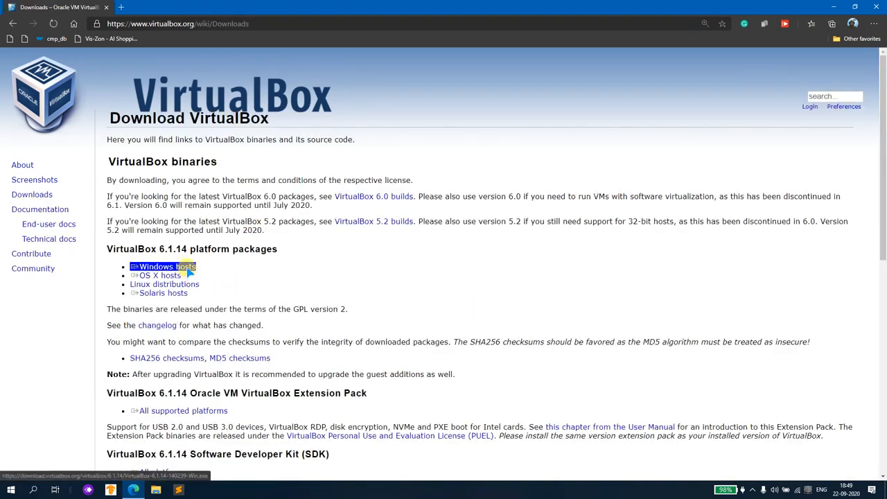
left_click(187, 270)
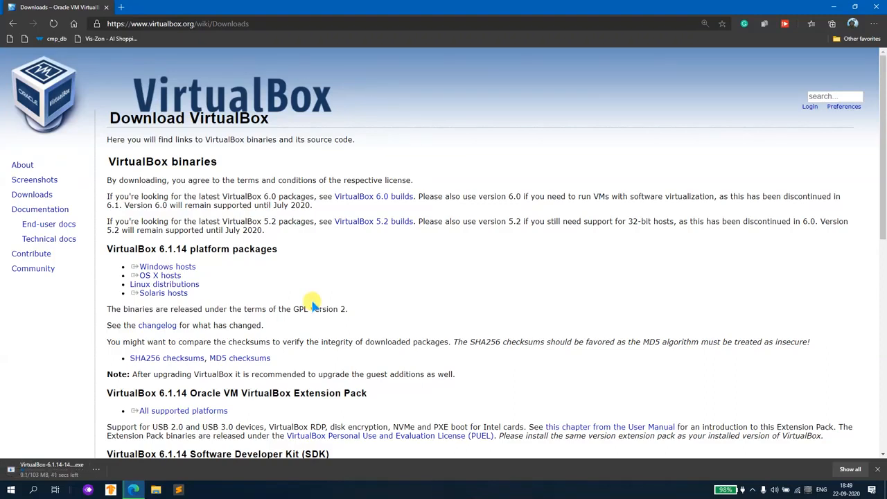
Search the web for "raspian" in a new tab and open the Raspberry Pi Downloads page from the results
left_click(125, 7)
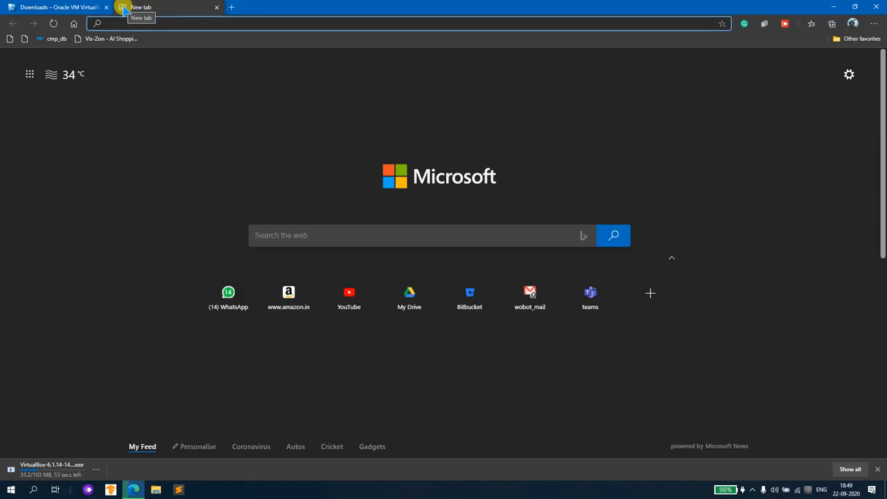
type("raspi")
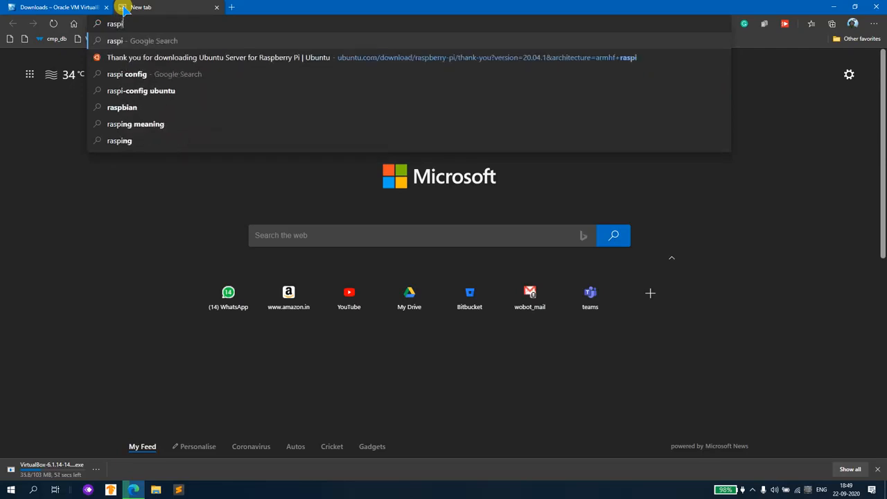
type("an")
key("Return")
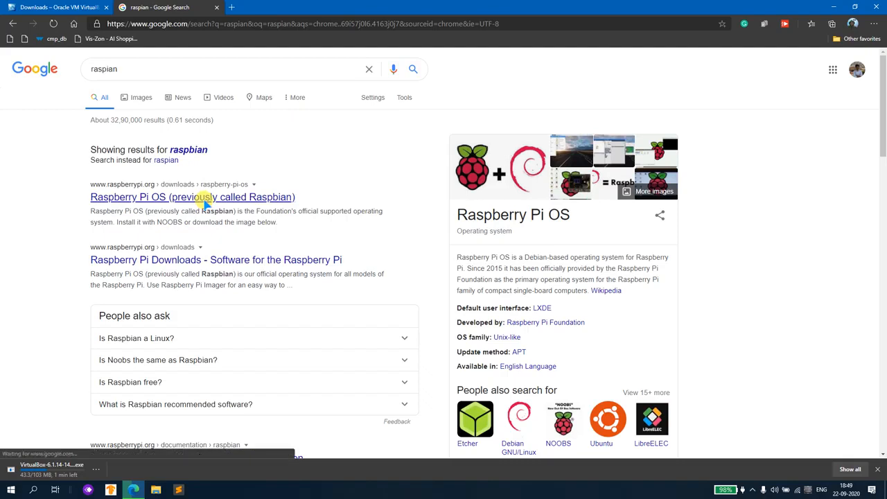
left_click(205, 260)
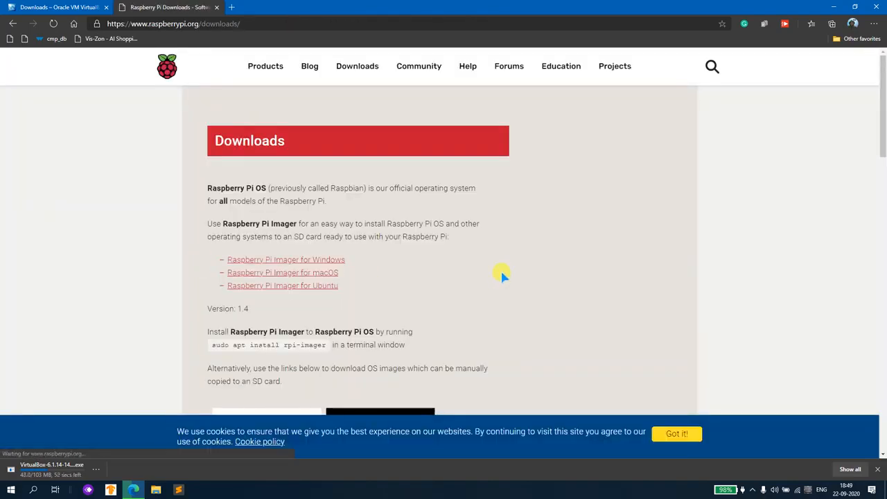
Look through the operating system images offered on the Raspberry Pi Downloads page, including the third-party ones
scroll(502, 275, "down", 1)
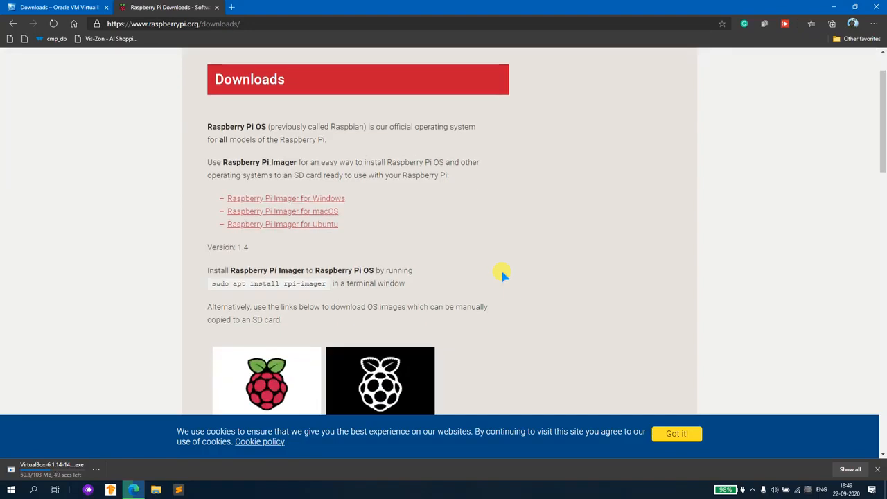
scroll(502, 274, "down", 4)
scroll(502, 274, "up", 4)
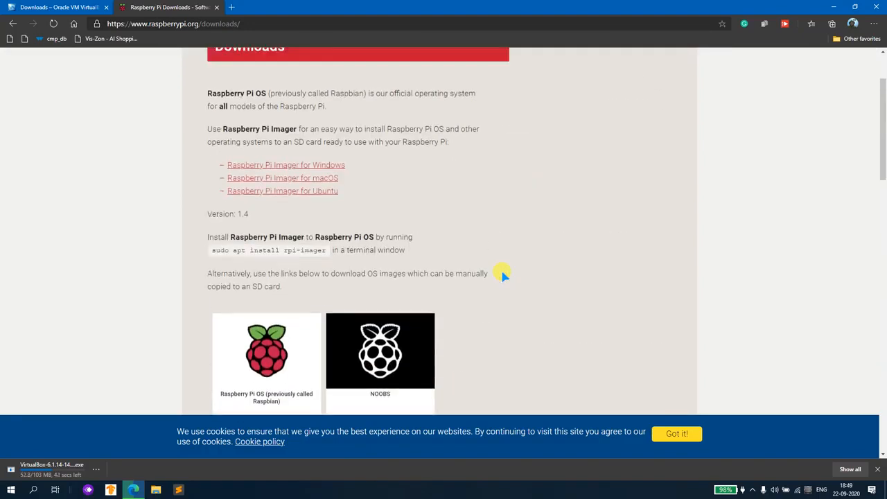
scroll(501, 274, "up", 2)
left_click(357, 66)
scroll(487, 315, "down", 10)
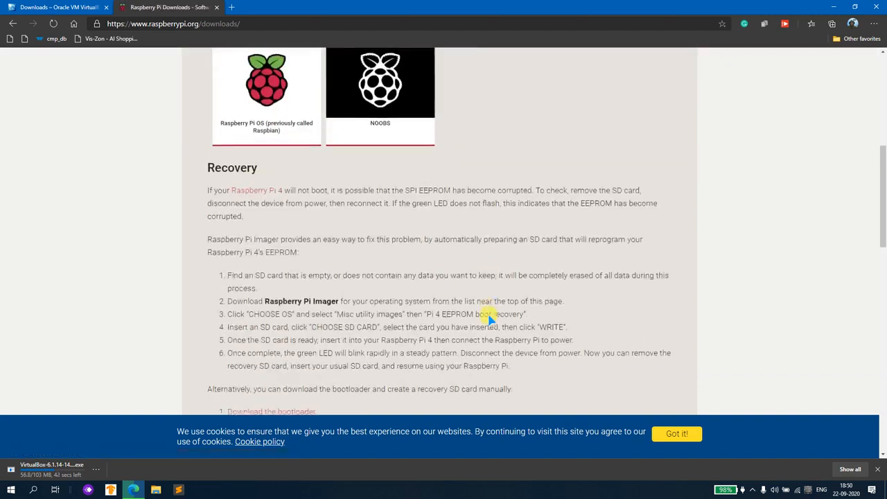
scroll(487, 315, "down", 3)
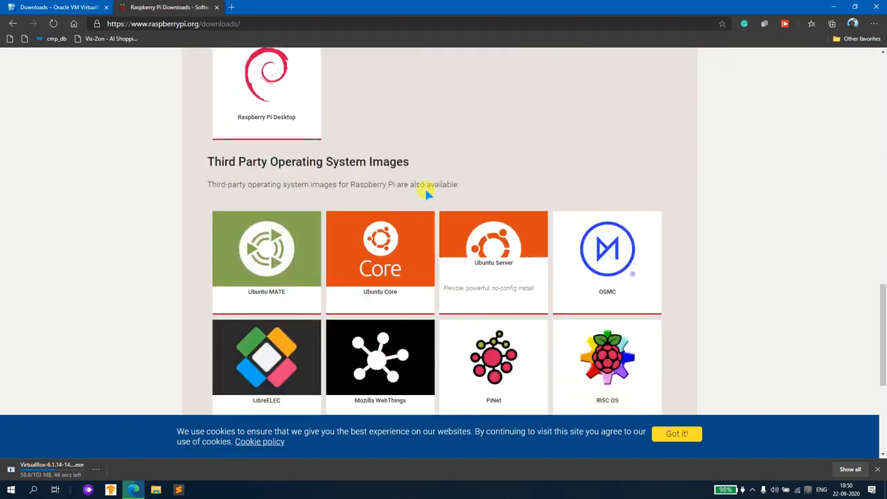
scroll(566, 147, "down", 4)
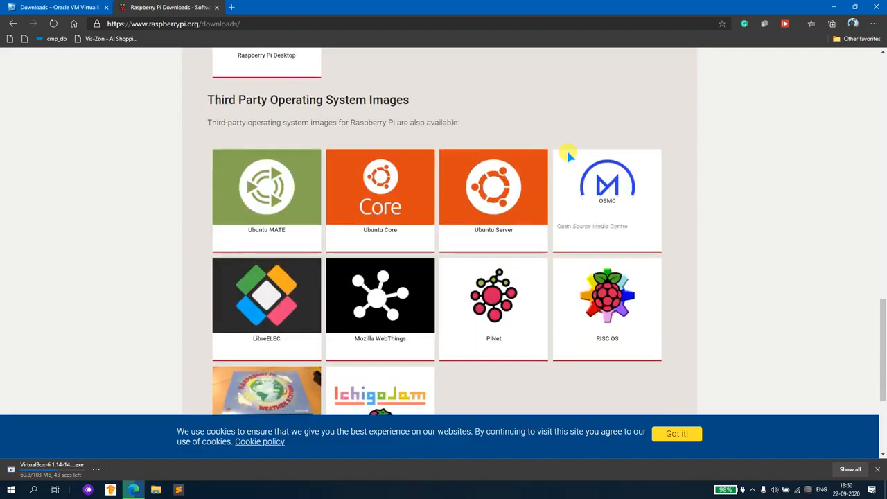
scroll(587, 289, "up", 5)
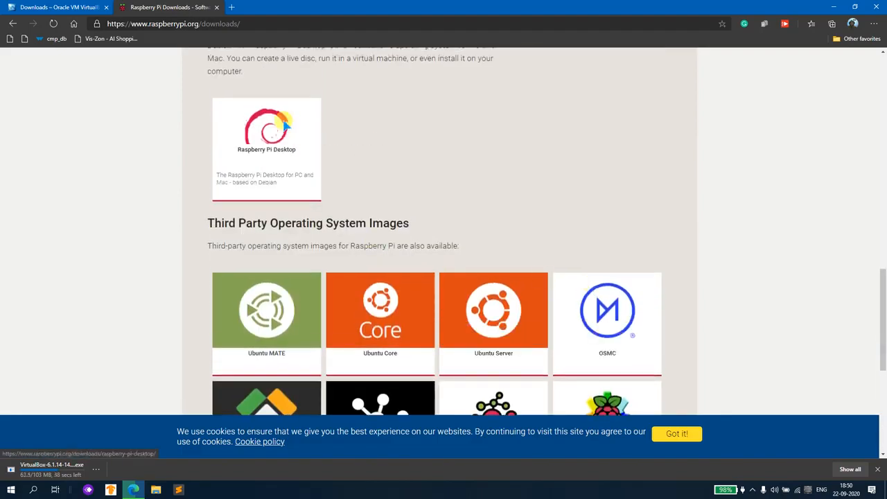
Open the Raspberry Pi Desktop download page in a separate tab and switch to it
scroll(312, 198, "up", 2)
right_click(257, 272)
left_click(298, 283)
key("ctrl+Tab")
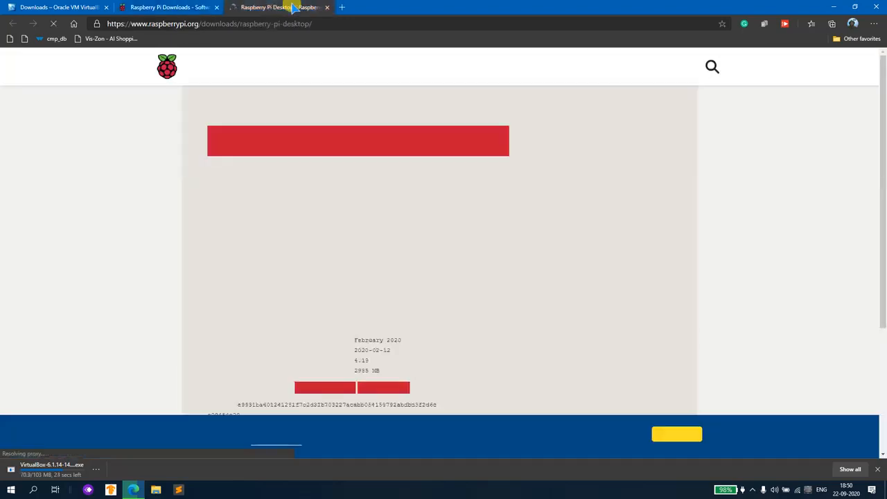
Start downloading the ISO image of Debian Buster with Raspberry Pi Desktop
scroll(519, 286, "down", 2)
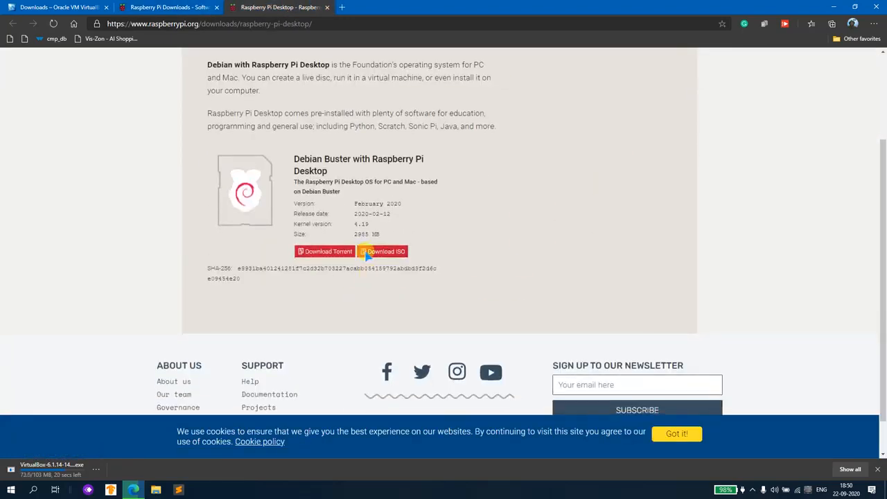
left_click_drag(353, 236, 401, 237)
left_click(406, 235)
scroll(513, 216, "up", 2)
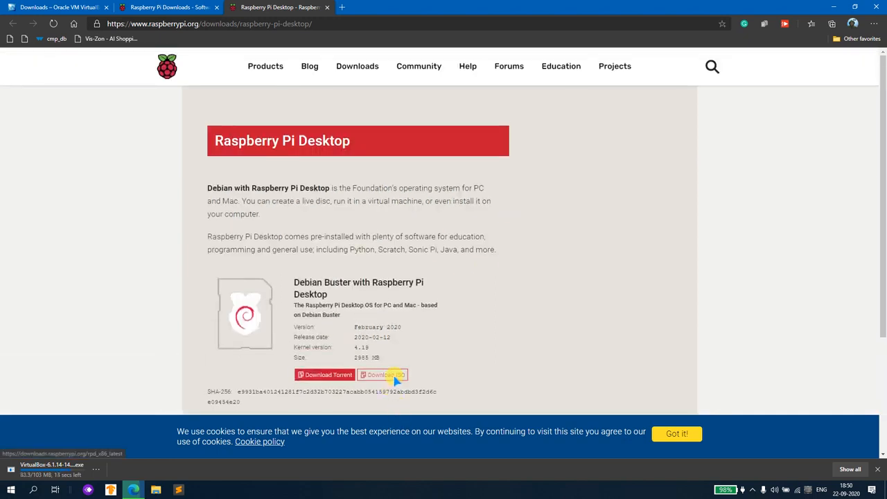
scroll(519, 336, "down", 3)
scroll(521, 340, "up", 3)
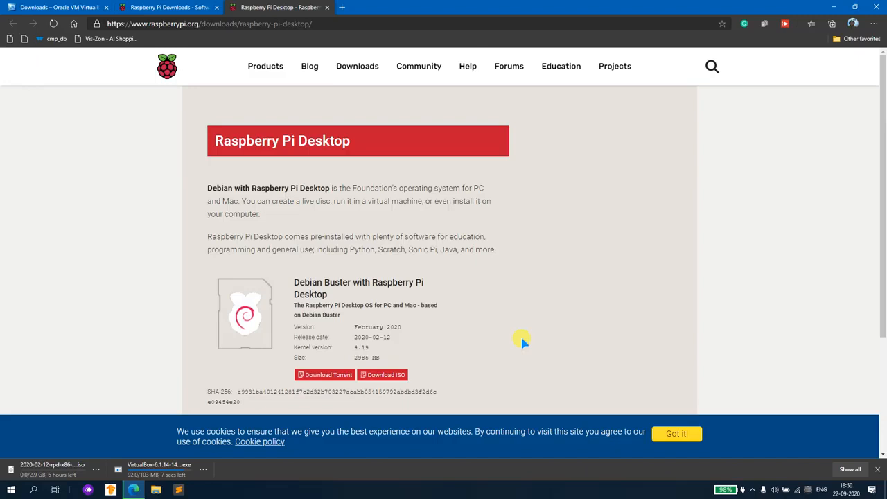
scroll(523, 340, "down", 3)
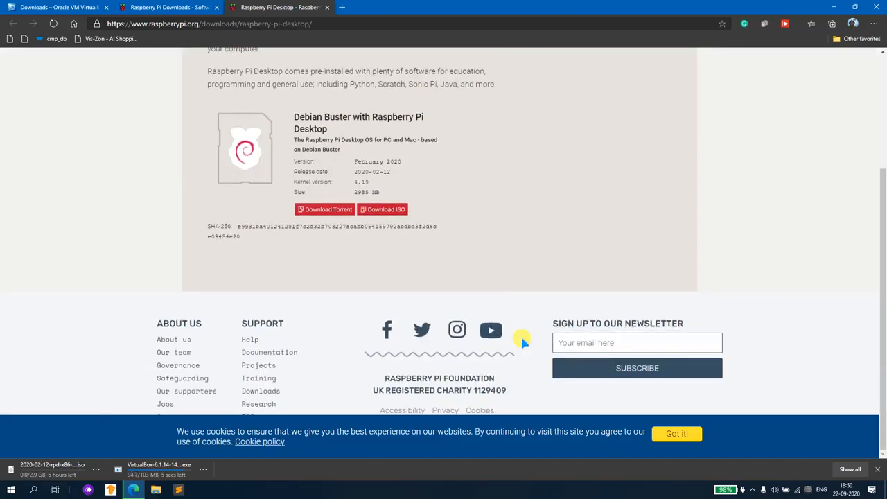
scroll(520, 334, "up", 1)
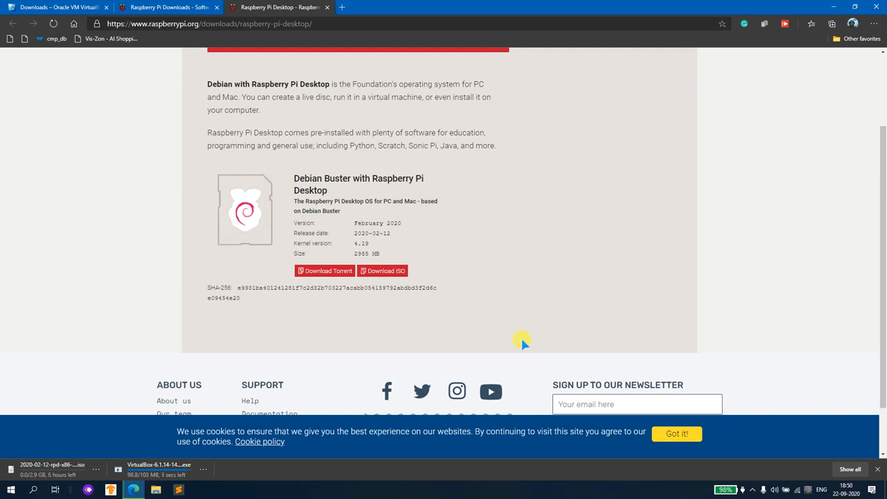
Search the web for "ubuntu download" in a new tab and open the Download Ubuntu Desktop page
left_click(341, 7)
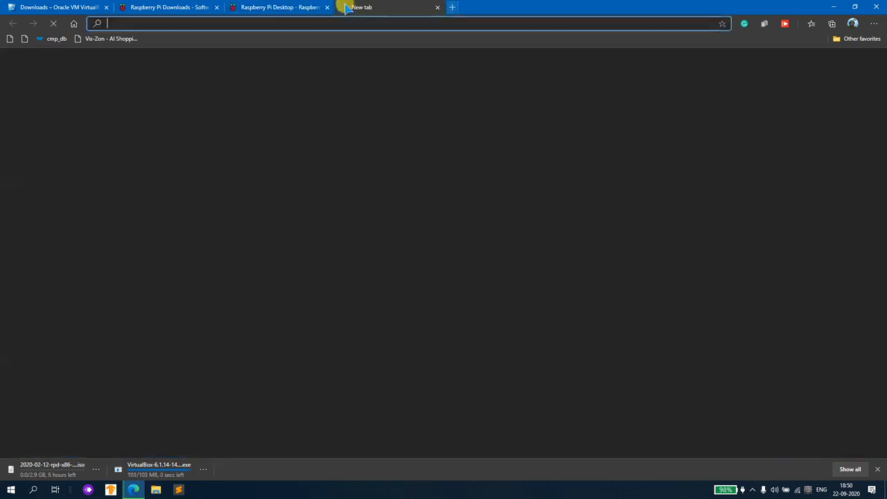
type("ubuntu")
key("Return")
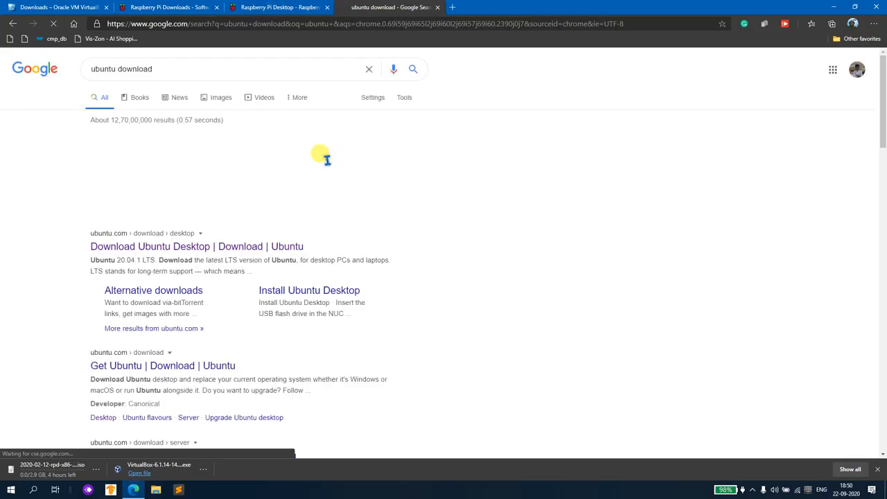
left_click(199, 247)
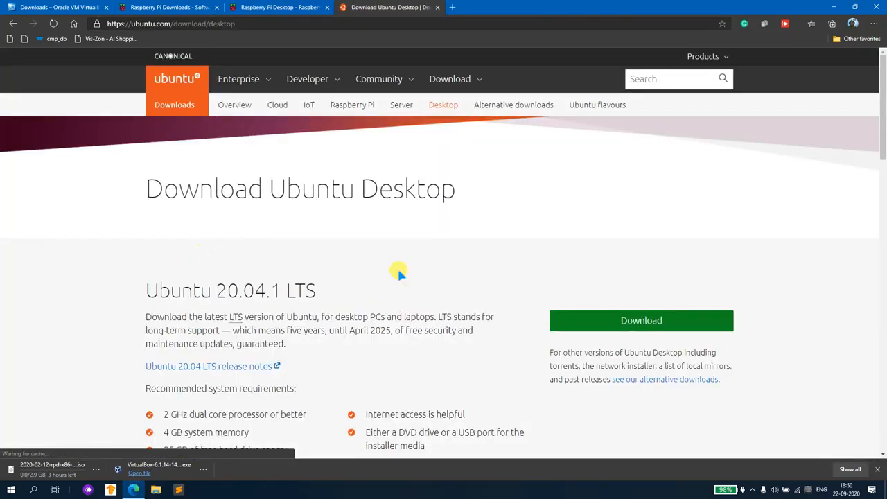
Start downloading the Ubuntu 20.04.1 LTS desktop image
scroll(441, 269, "down", 1)
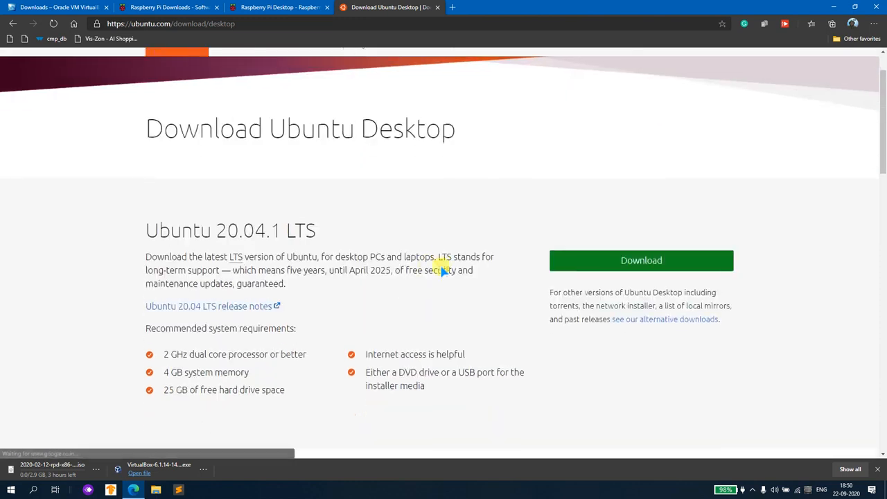
left_click(610, 257)
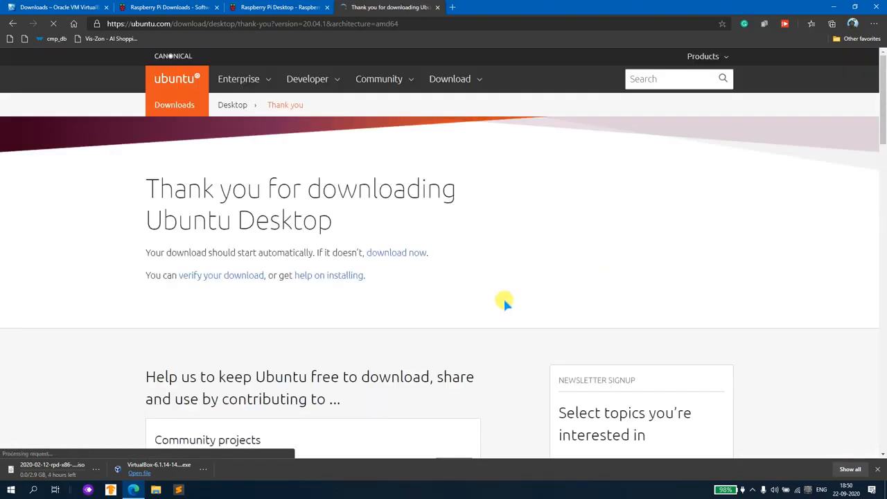
scroll(504, 299, "down", 3)
scroll(503, 295, "down", 1)
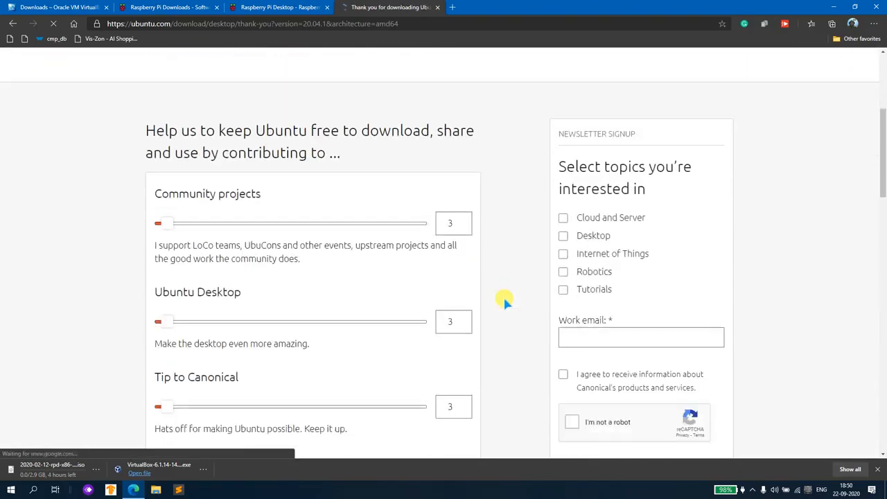
scroll(503, 294, "up", 3)
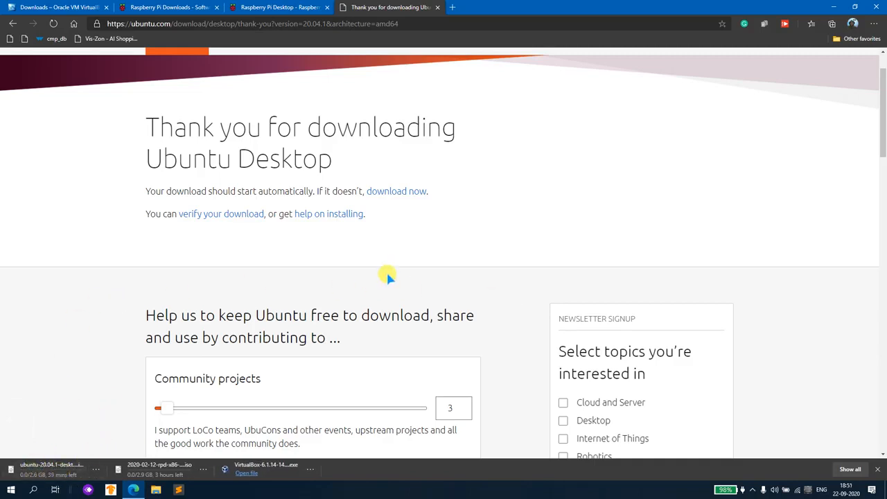
scroll(388, 278, "down", 12)
scroll(680, 352, "down", 1)
scroll(679, 349, "down", 1)
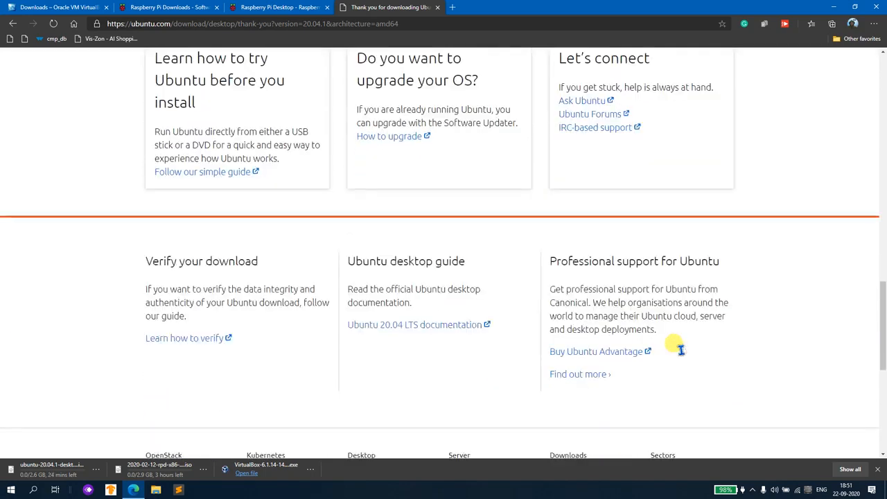
scroll(679, 351, "down", 2)
scroll(688, 351, "up", 16)
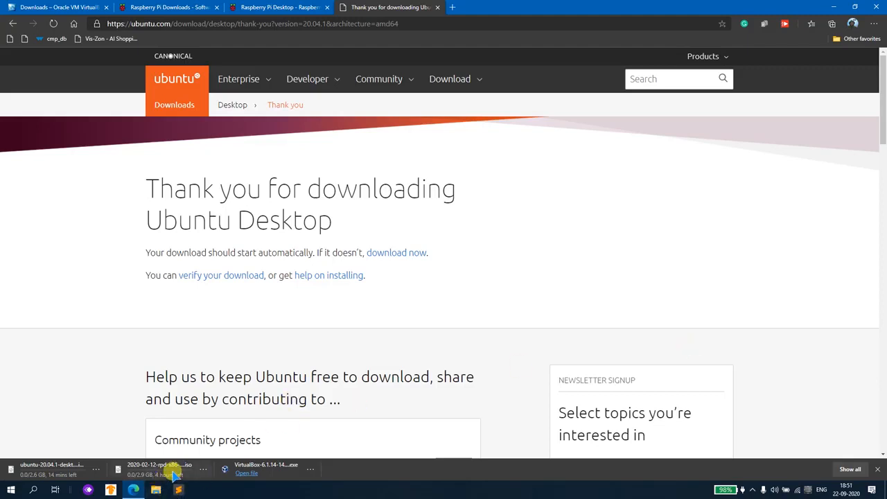
Cancel the Raspberry Pi Desktop ISO download and return to the Raspberry Pi Desktop page
left_click(218, 478)
left_click(229, 459)
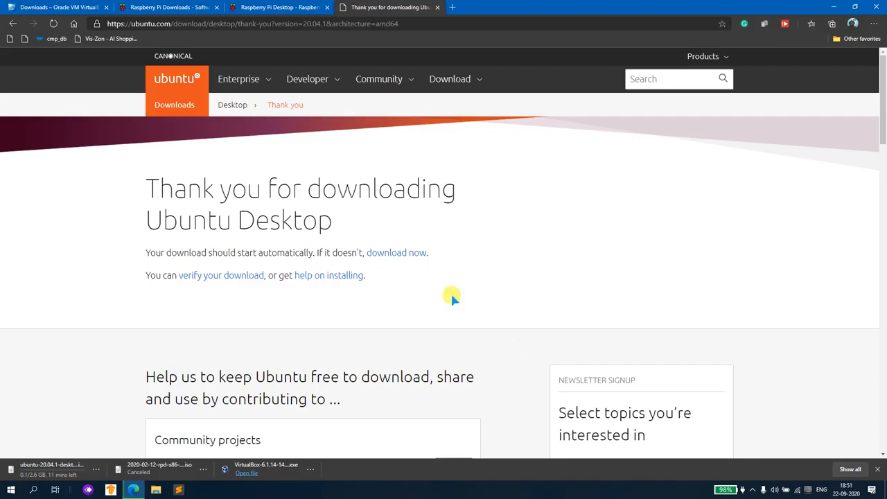
left_click(294, 6)
scroll(483, 264, "up", 2)
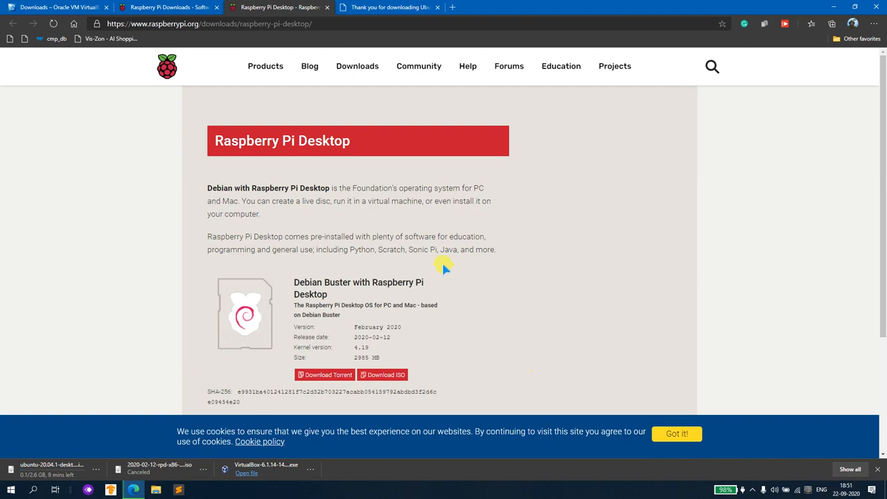
Launch the downloaded VirtualBox 6.1.14 installer for Windows
left_click(203, 469)
left_click(446, 471)
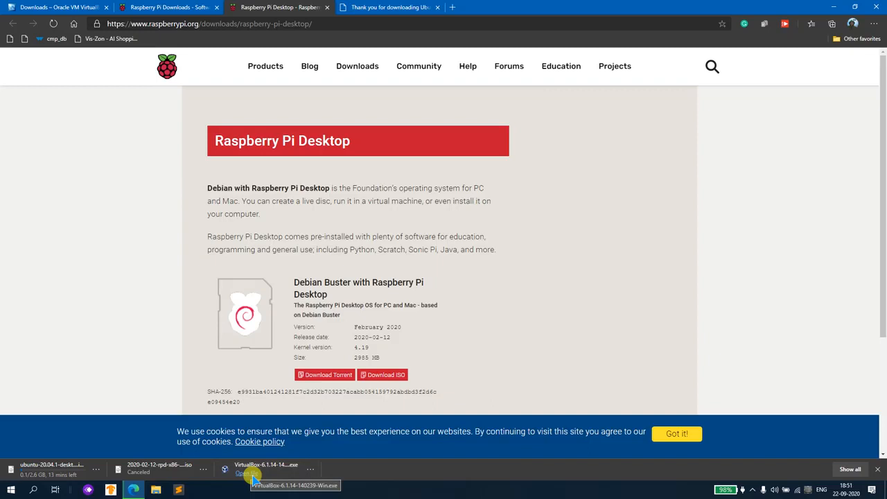
left_click(254, 476)
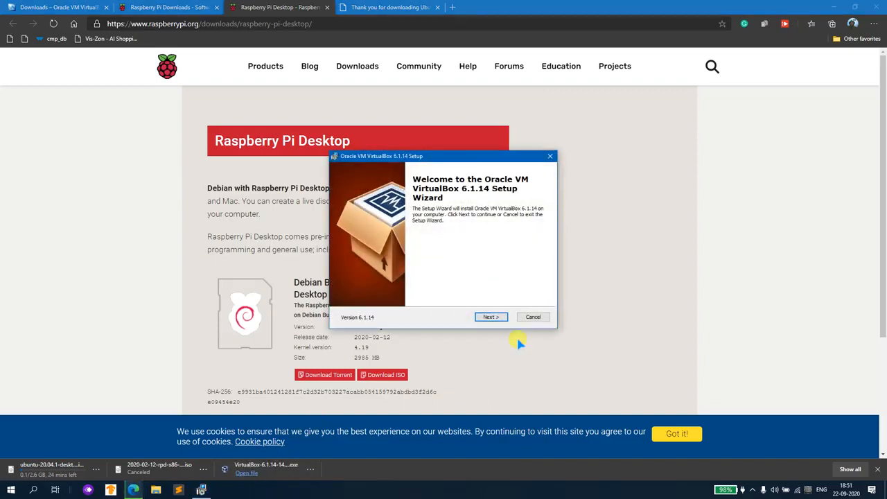
Start installing VirtualBox 6.1.14 with the default features, location and shortcuts, accepting the temporary network disconnection
left_click(492, 317)
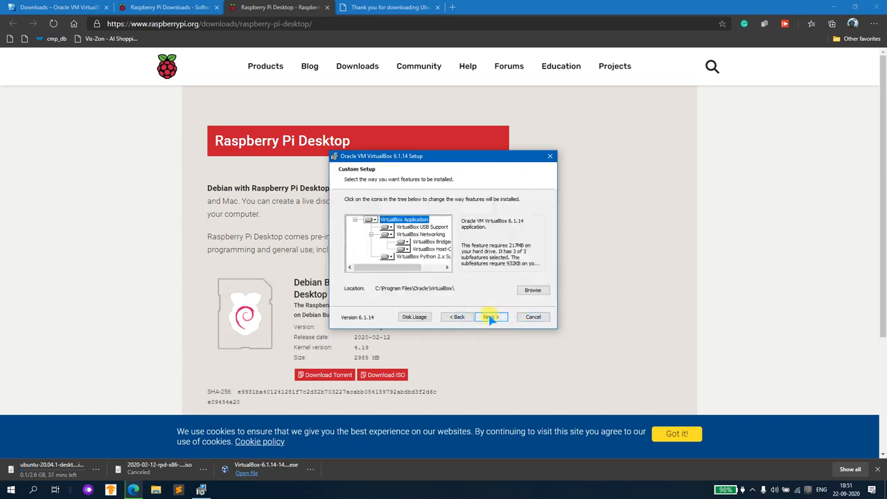
left_click(492, 317)
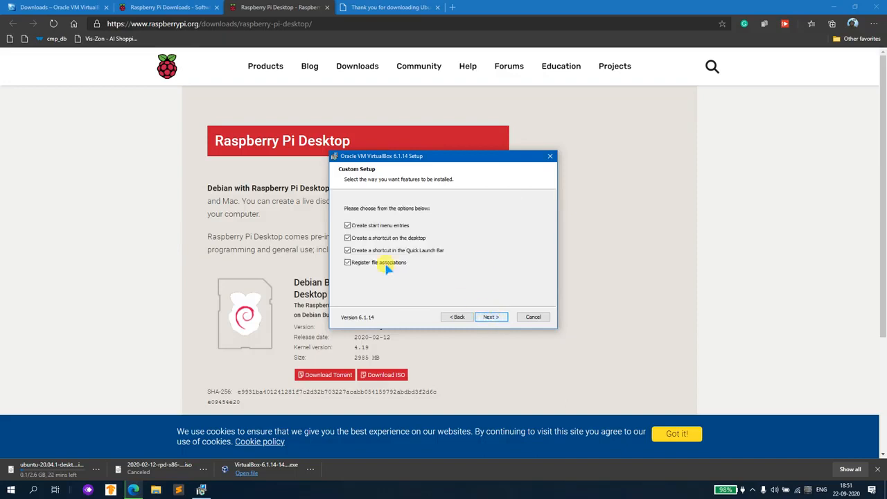
left_click(491, 316)
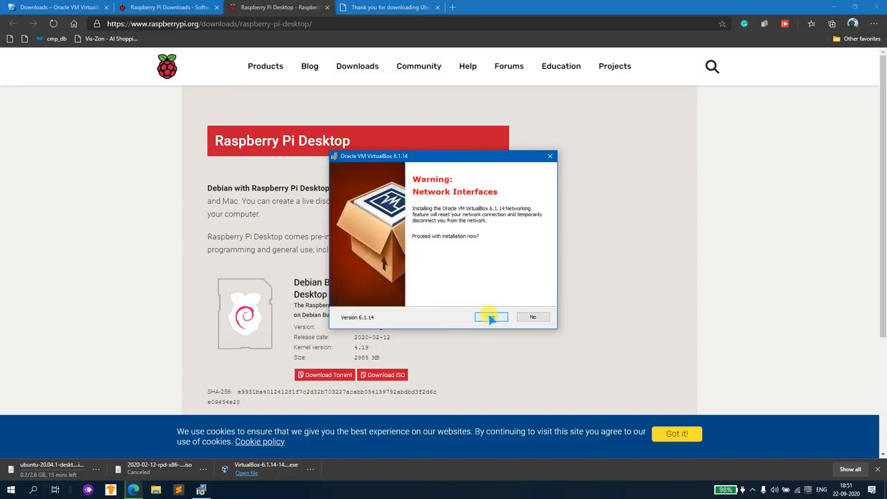
left_click(491, 316)
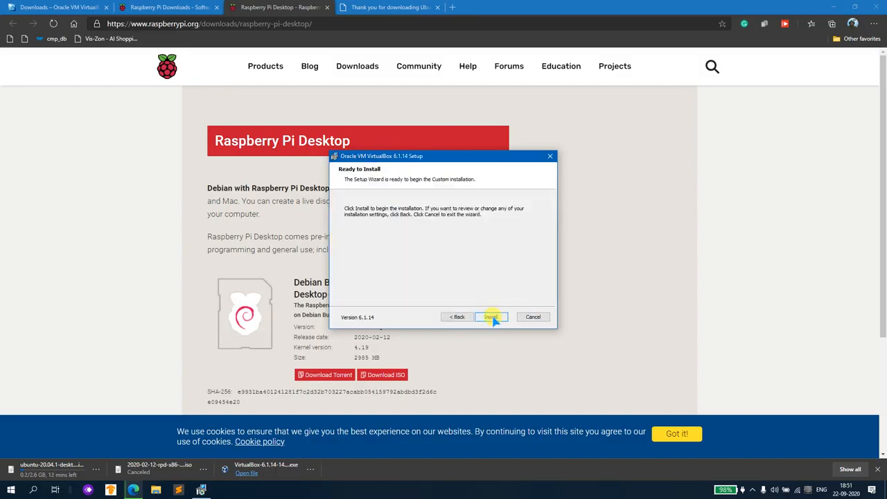
left_click(491, 317)
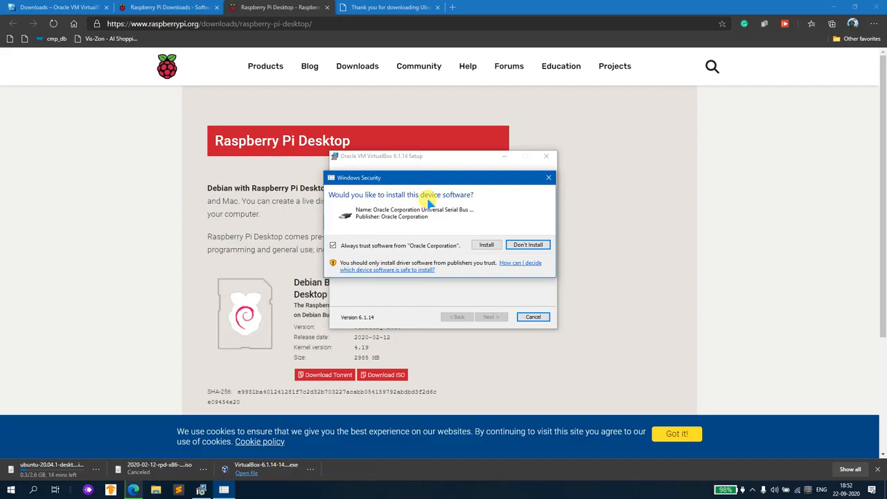
Allow the Oracle Corporation device software to install and finish the setup with VirtualBox set to start after installation
left_click(487, 246)
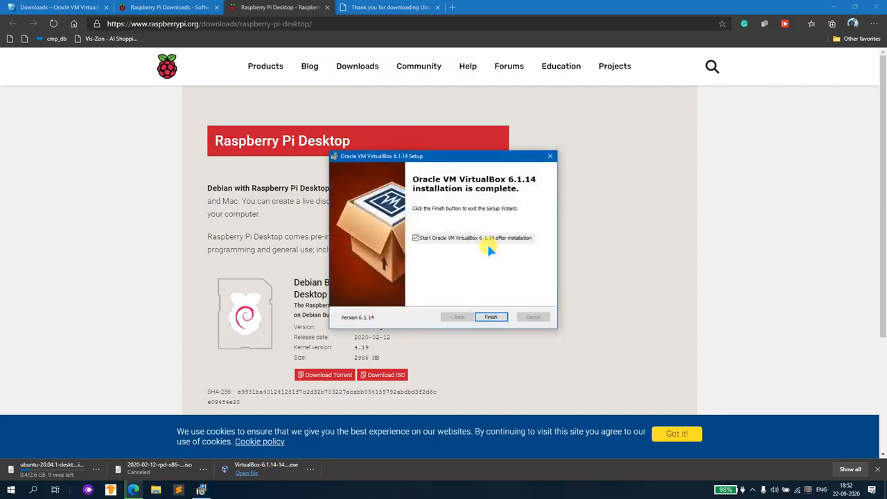
left_click(500, 318)
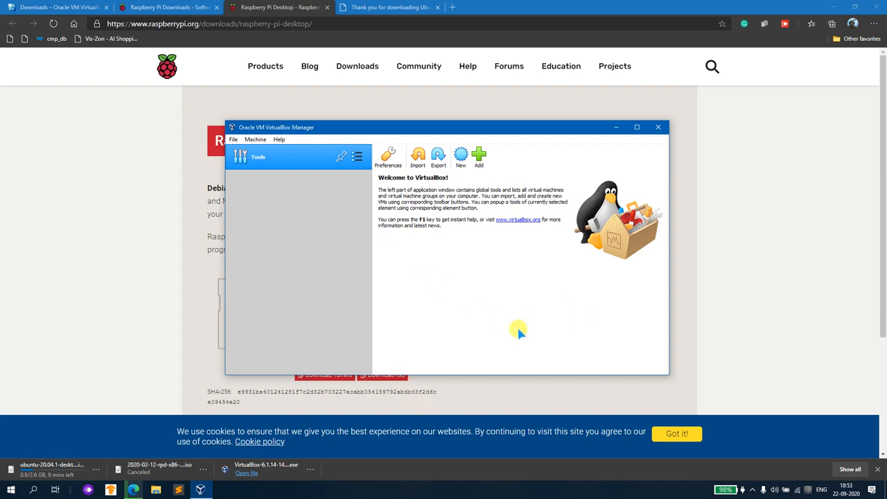
Minimize VirtualBox Manager and open the Desktop download page from the Ubuntu thank-you page in the browser
left_click(617, 128)
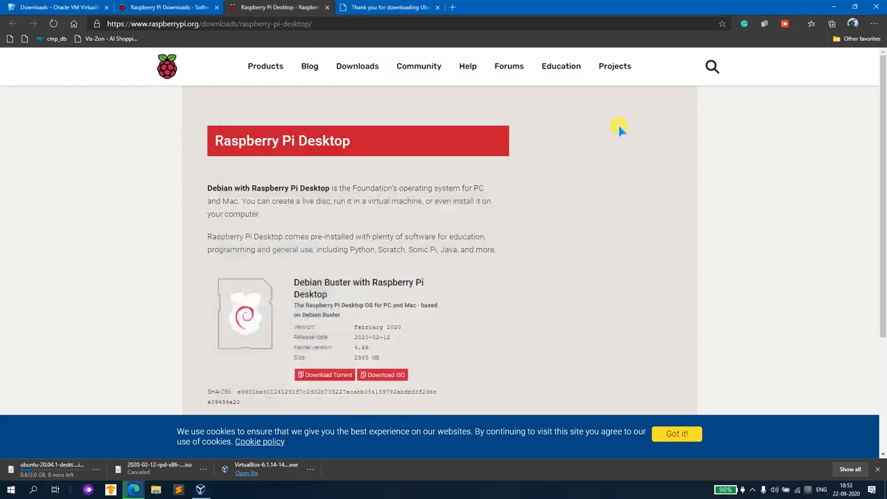
left_click(392, 8)
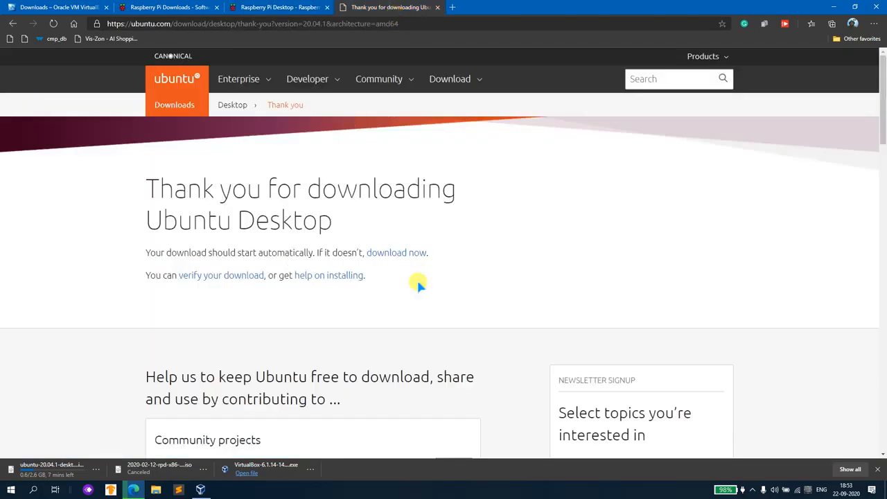
scroll(439, 313, "down", 5)
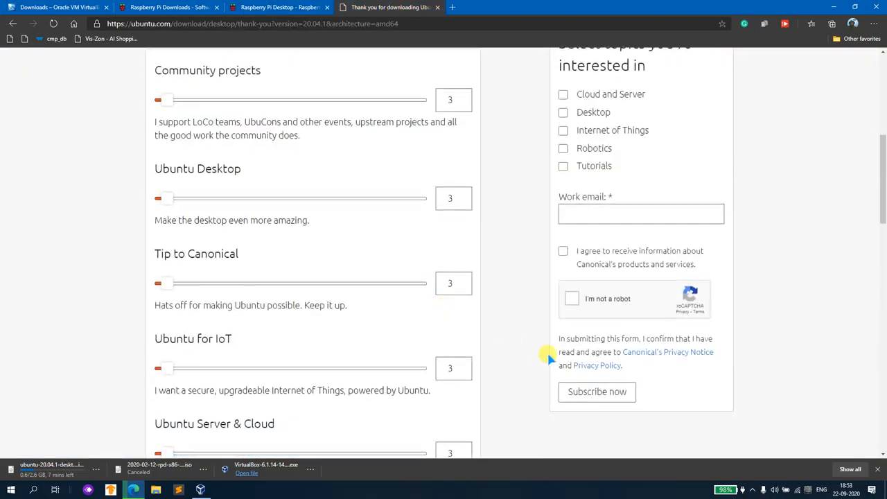
scroll(547, 356, "up", 5)
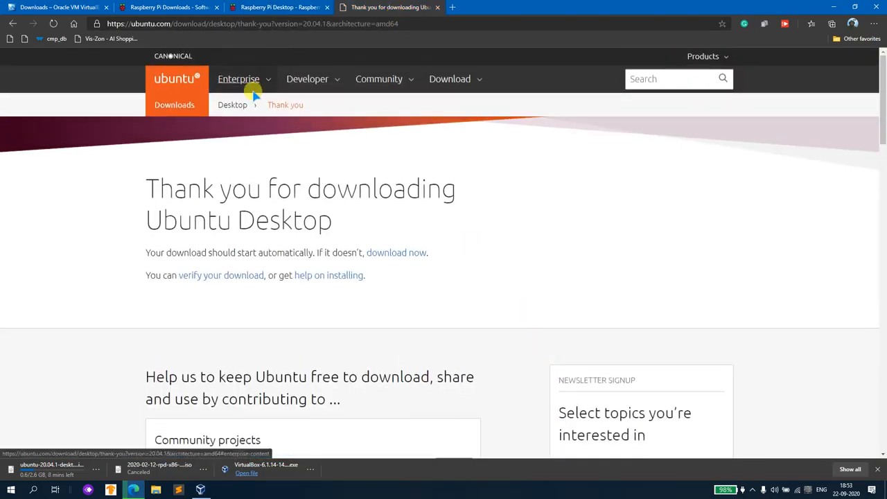
left_click(234, 113)
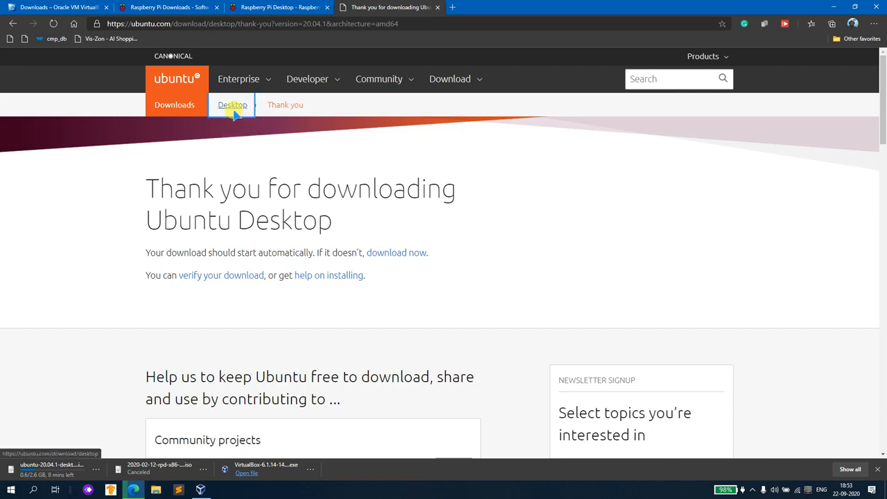
Look through the Download Ubuntu Desktop page for system requirements, ways to switch to Ubuntu and other download options
scroll(475, 353, "down", 4)
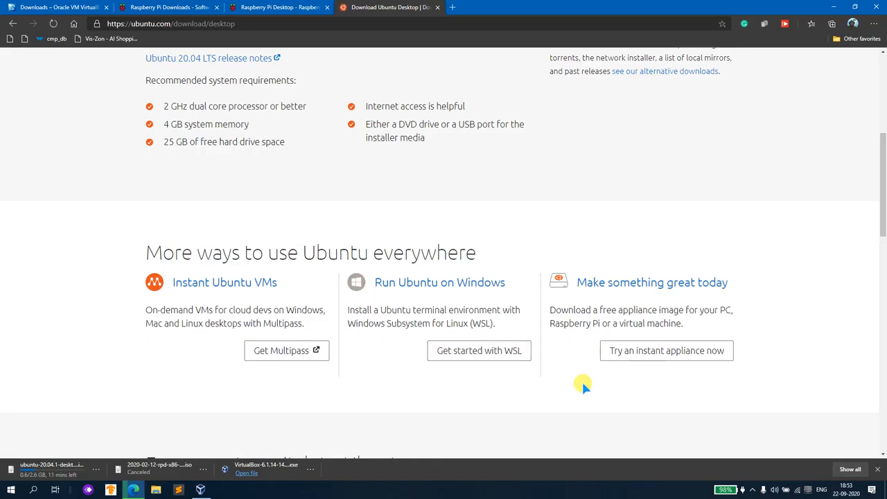
scroll(583, 386, "down", 4)
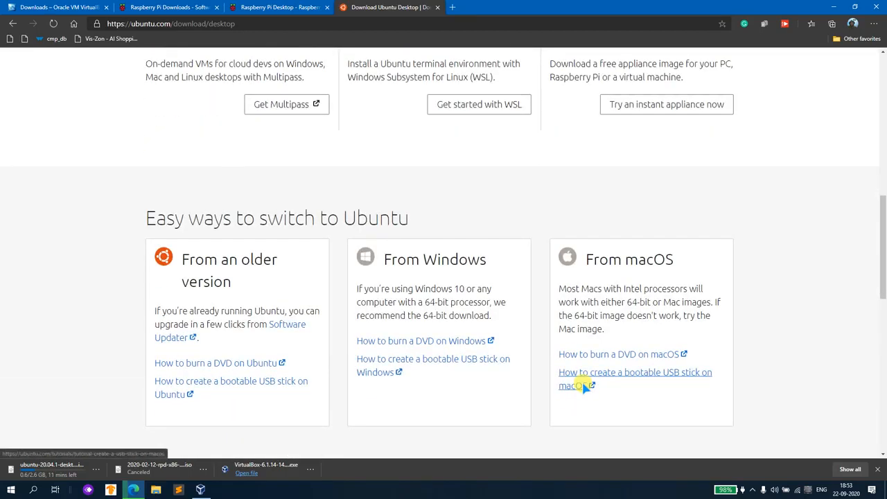
scroll(584, 385, "down", 2)
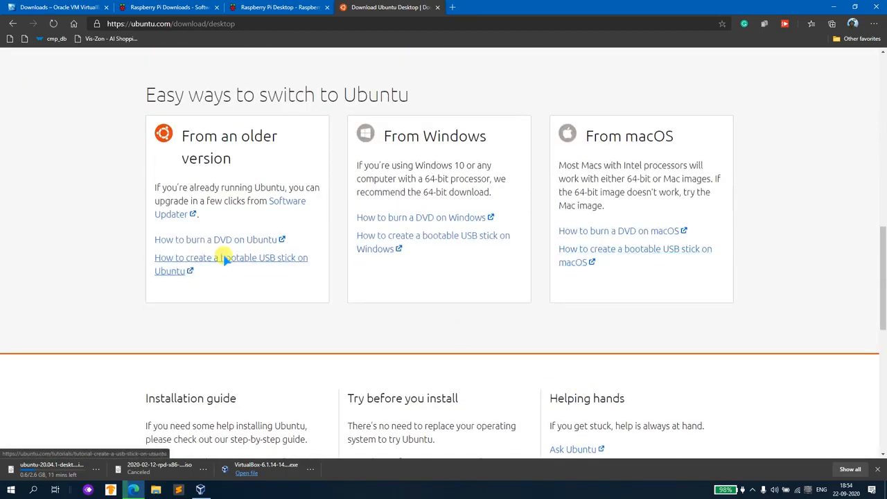
scroll(314, 325, "down", 6)
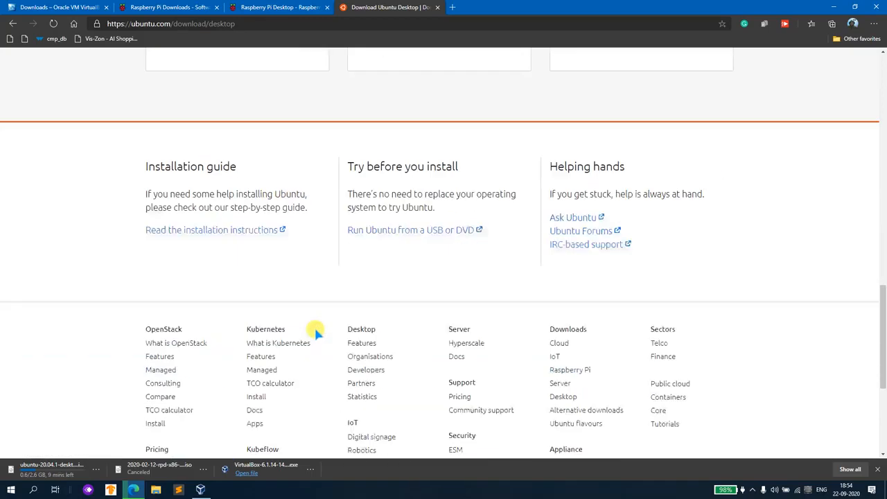
scroll(315, 325, "up", 6)
scroll(313, 330, "down", 2)
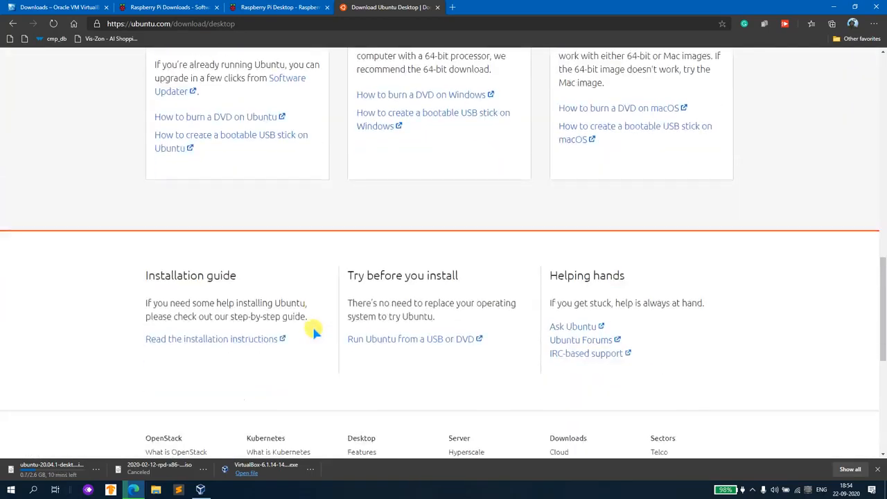
scroll(331, 316, "up", 5)
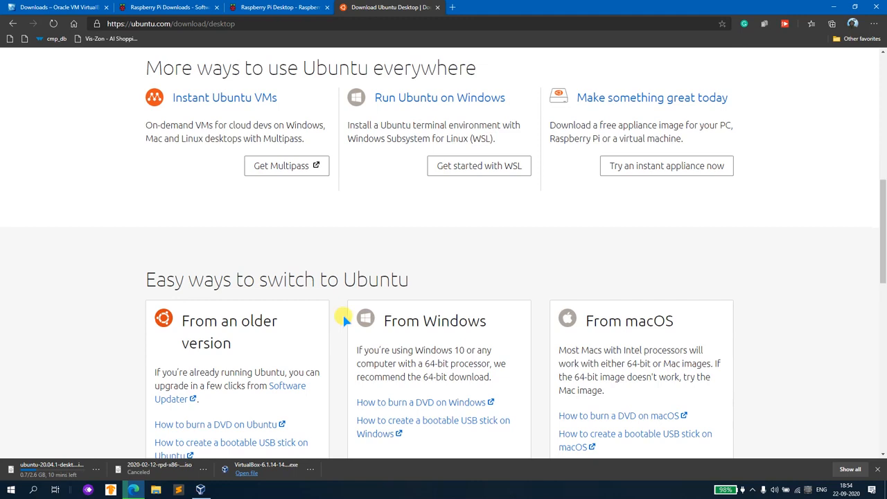
scroll(386, 334, "down", 1)
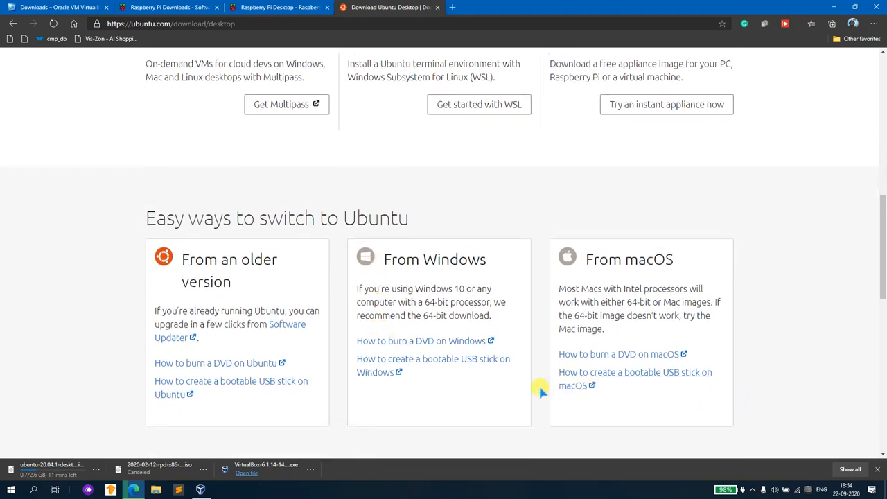
scroll(503, 402, "up", 6)
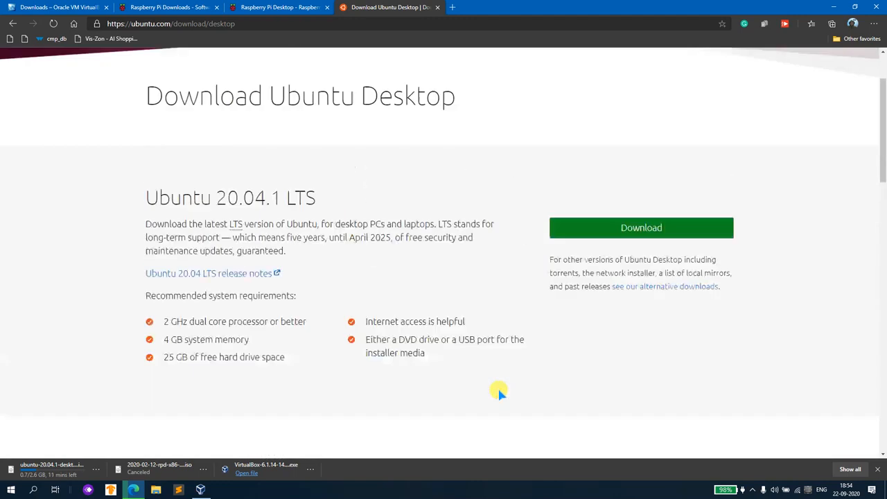
scroll(497, 386, "up", 1)
Open Ubuntu's Alternative downloads page and find the sections for other images, mirrors and past releases
left_click(496, 107)
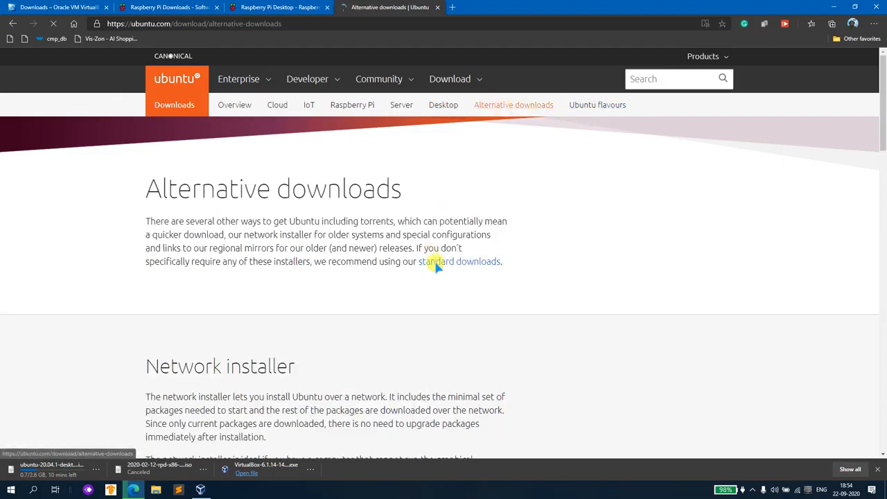
scroll(435, 266, "down", 3)
scroll(434, 263, "down", 6)
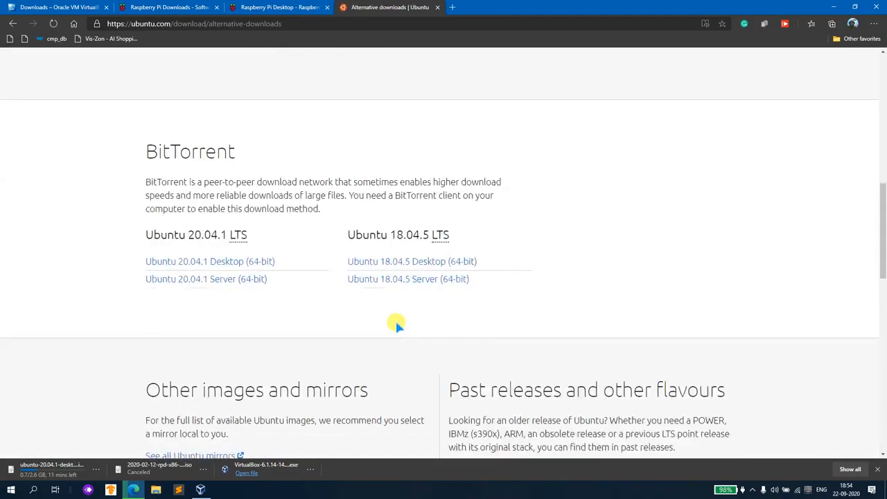
scroll(396, 324, "down", 3)
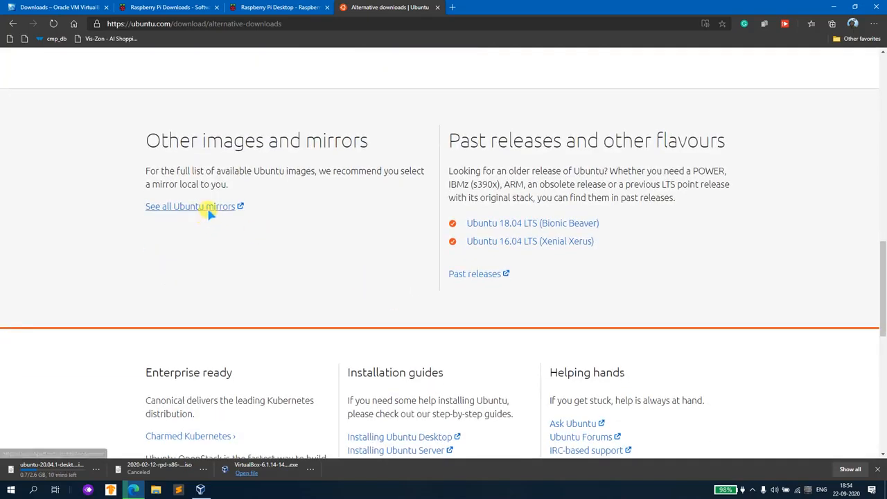
Look through the list of all Ubuntu mirrors and return to the Alternative downloads page
left_click(209, 206)
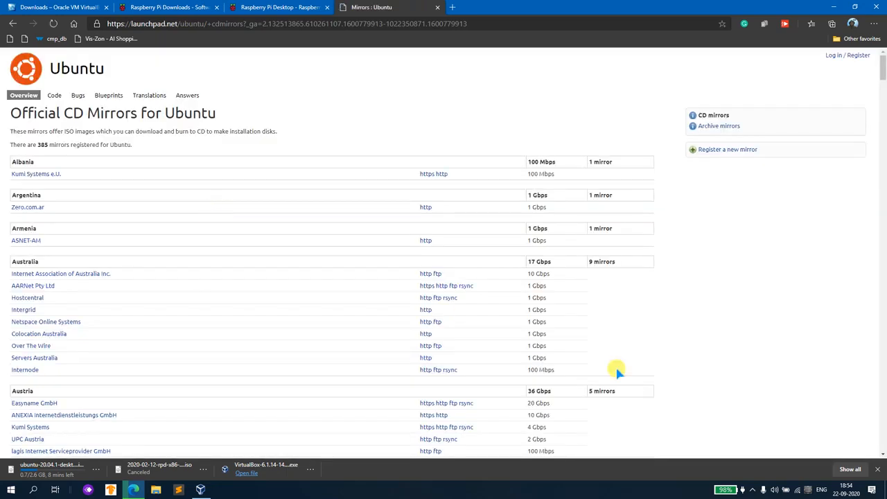
scroll(512, 367, "down", 6)
scroll(530, 388, "up", 6)
key("alt+Left")
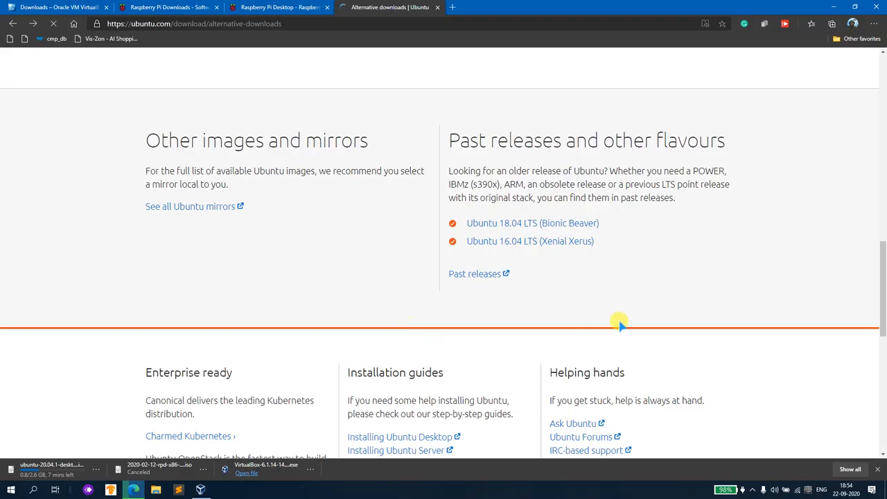
Open the past Ubuntu releases and view the Ubuntu 16.04.7 LTS (Xenial Xerus) page in a new tab
left_click(478, 274)
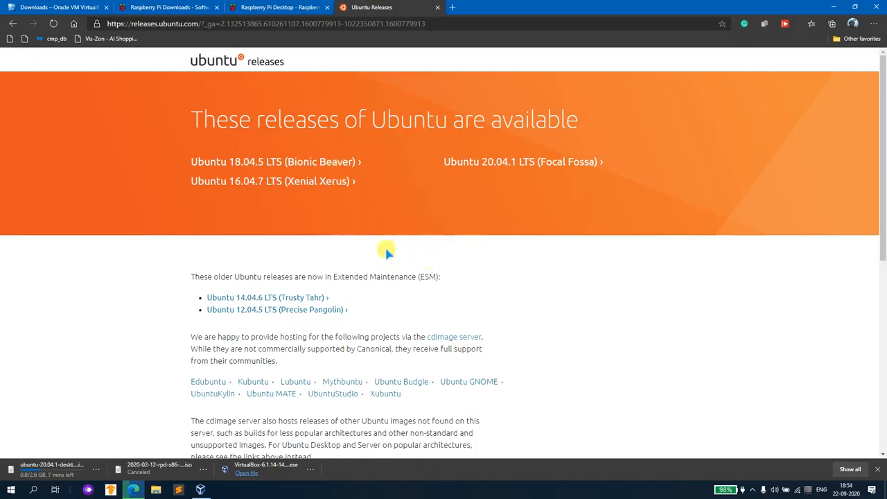
right_click(320, 185)
left_click(350, 187)
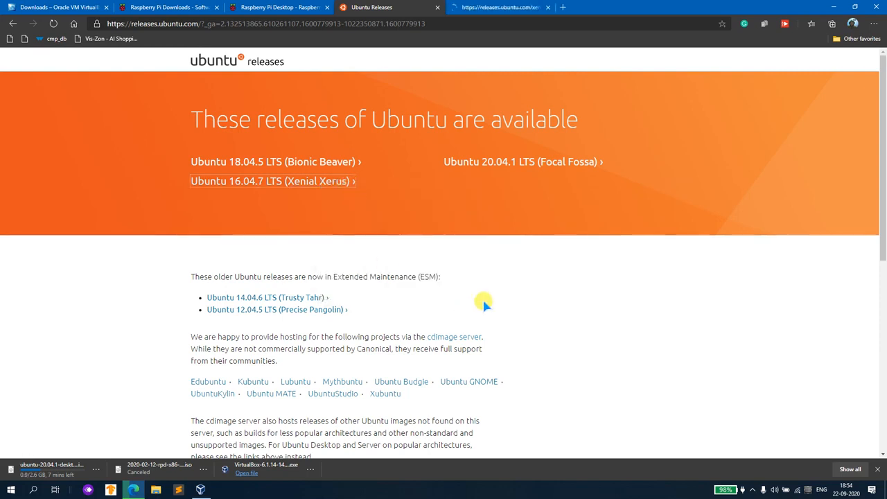
left_click(498, 7)
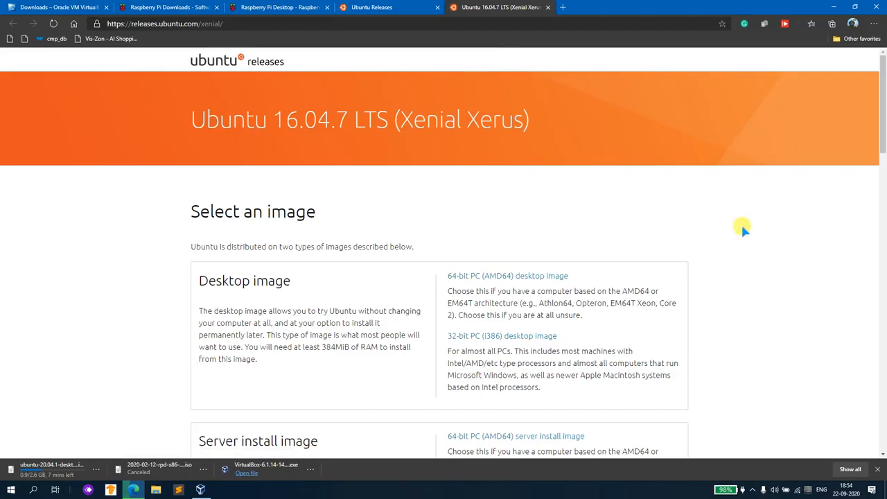
Start downloading the 32-bit PC (i386) desktop image from the Xenial Xerus page and look through its file list
scroll(678, 209, "down", 2)
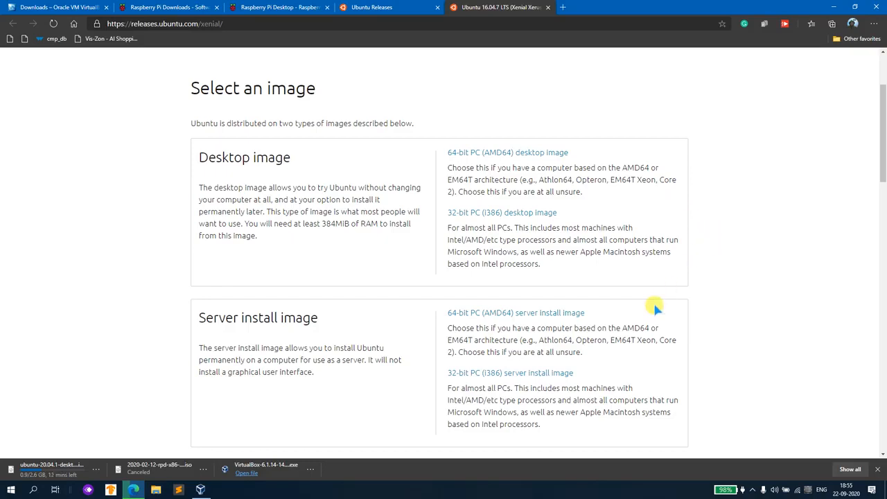
right_click(520, 216)
left_click(538, 220)
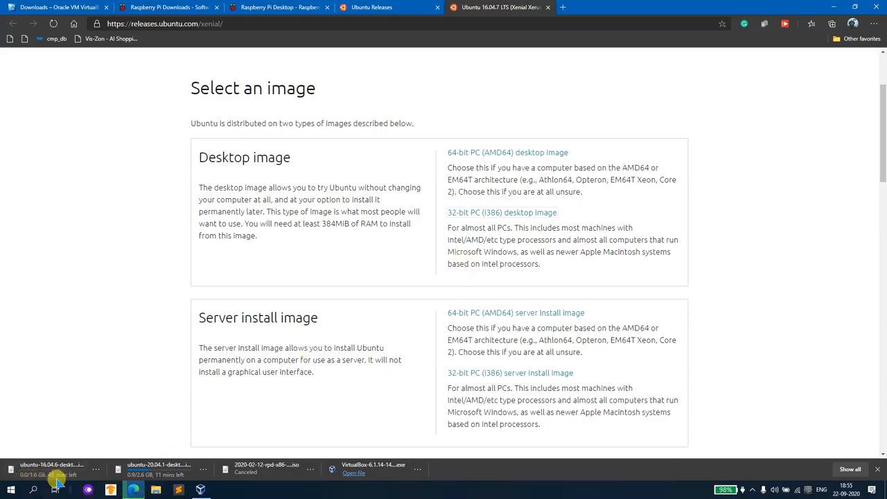
scroll(726, 317, "down", 10)
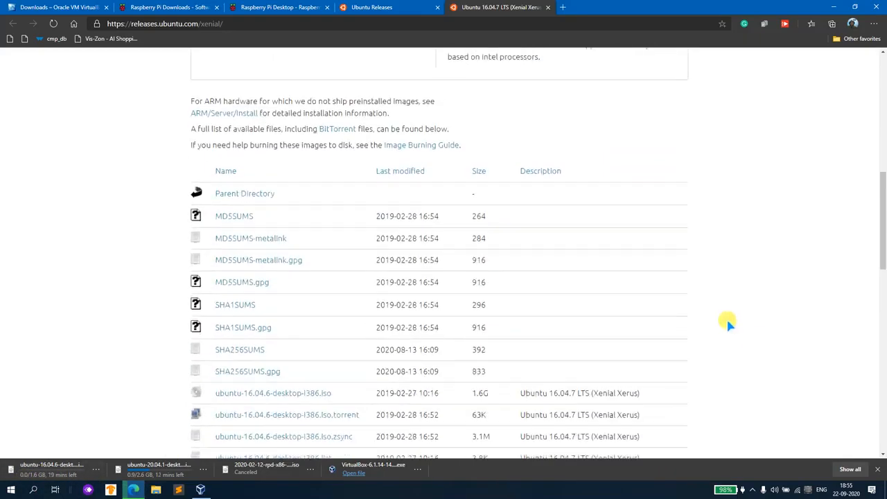
scroll(726, 317, "down", 12)
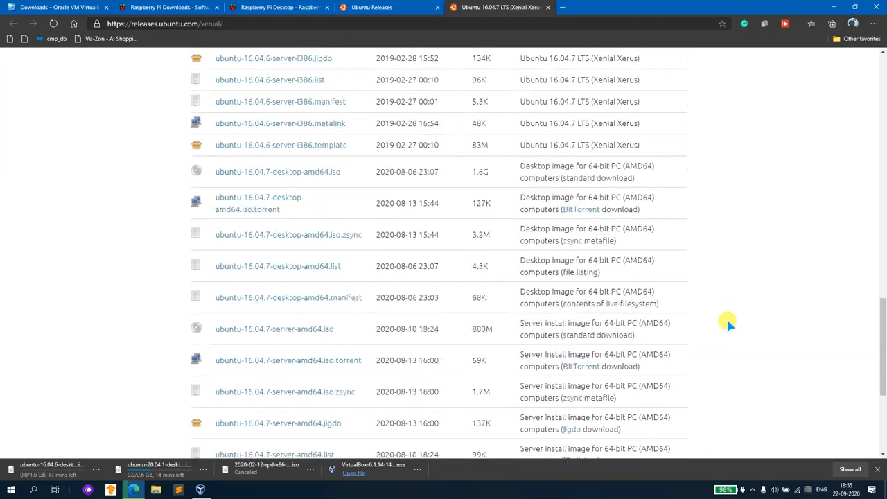
scroll(726, 317, "up", 10)
scroll(726, 316, "up", 15)
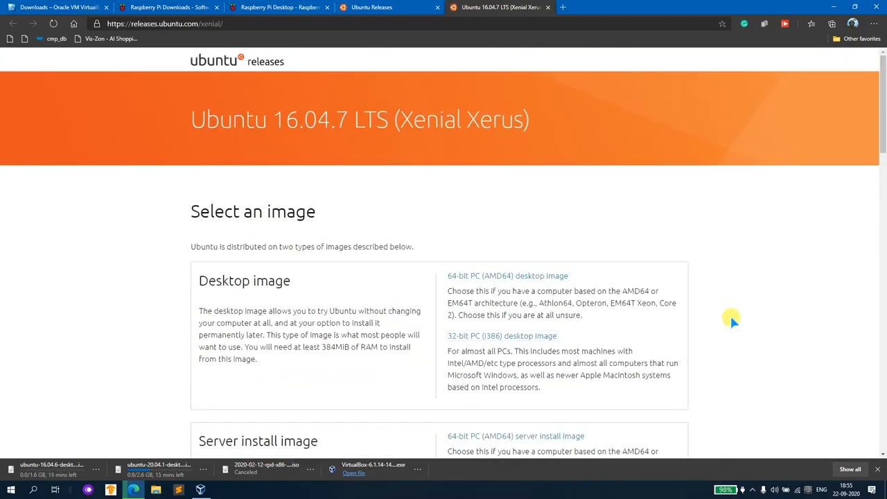
Return to the Ubuntu Releases page and open the browser's downloads list
left_click(394, 7)
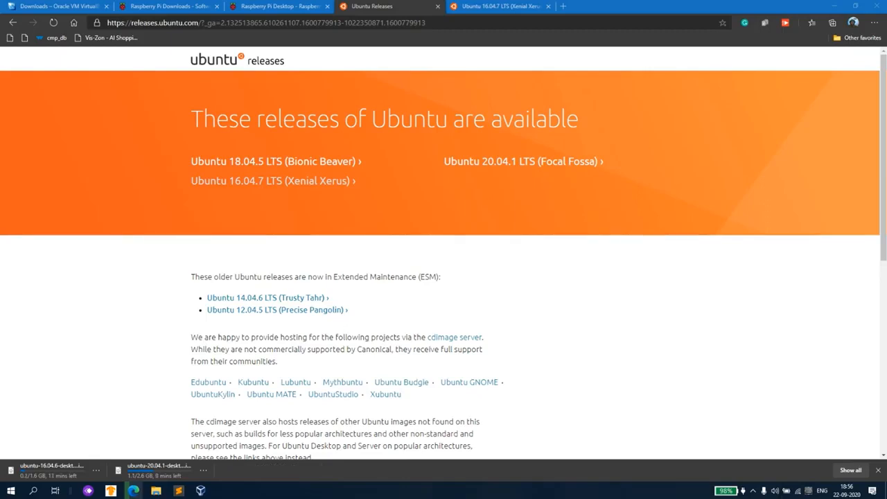
key("ctrl+j")
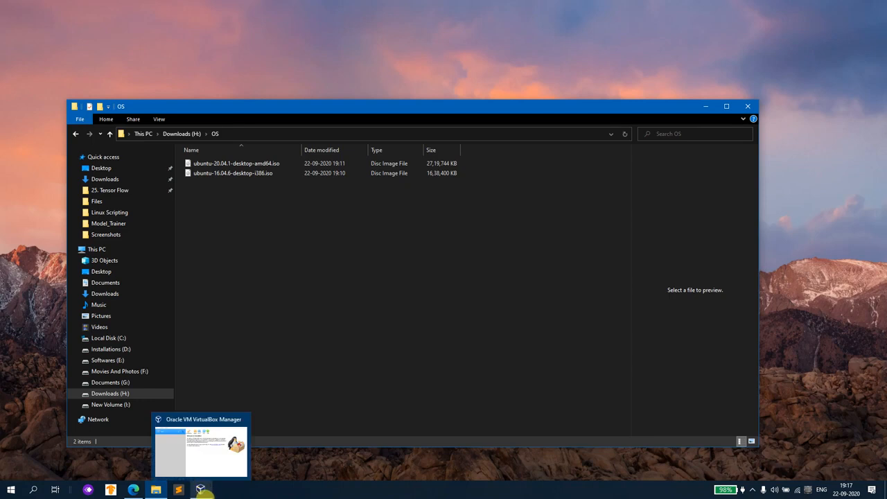
Switch to Oracle VM VirtualBox Manager and begin a new virtual machine named "linux 16 ubuntu"
left_click(200, 491)
left_click_drag(392, 130, 386, 221)
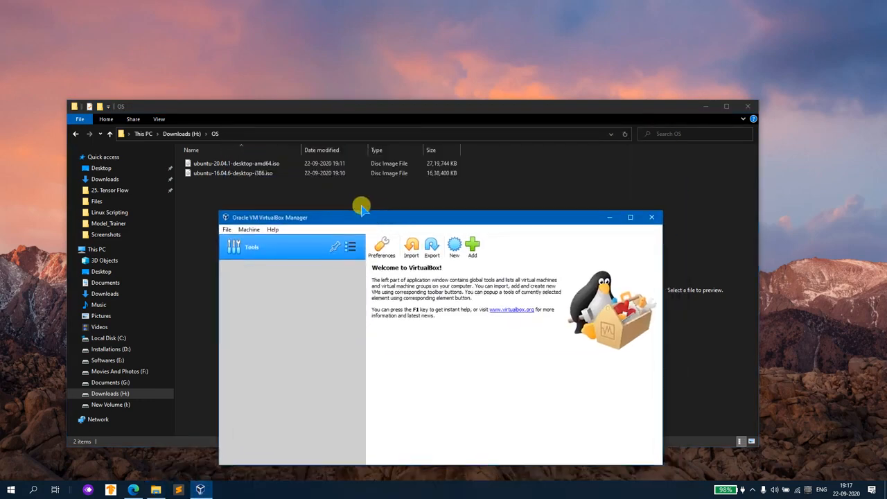
left_click(459, 249)
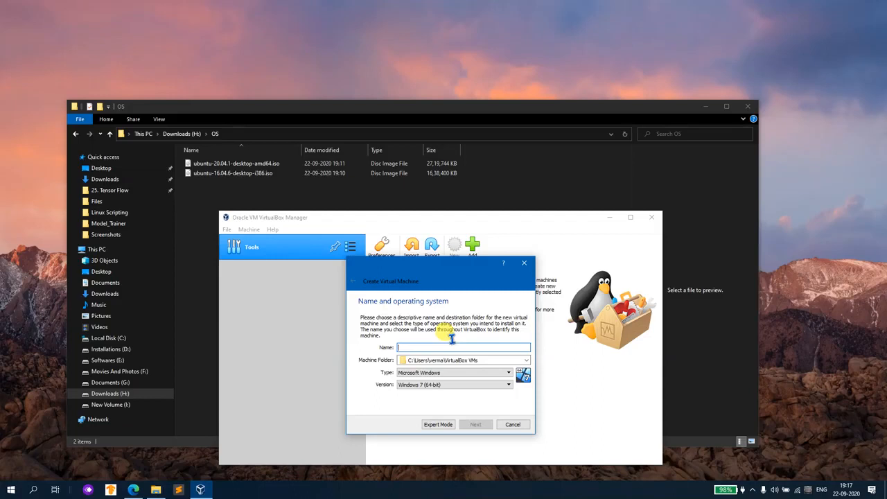
type("linux")
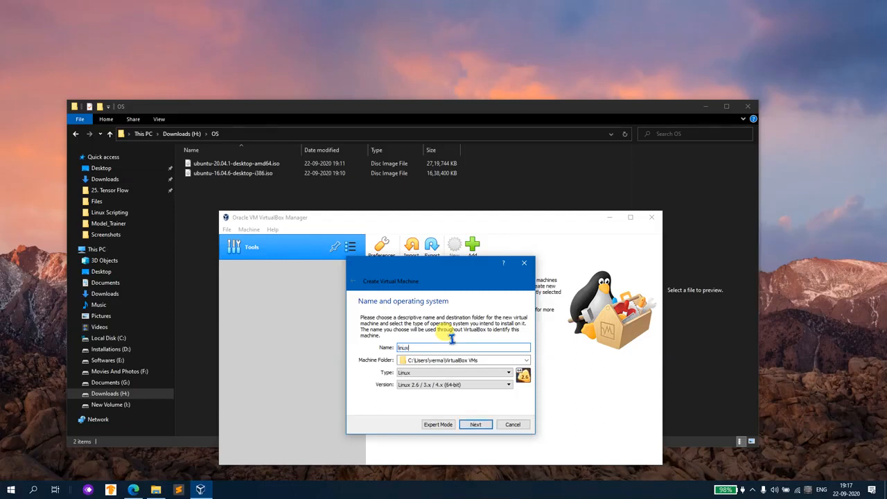
type(" 16 ubuntu")
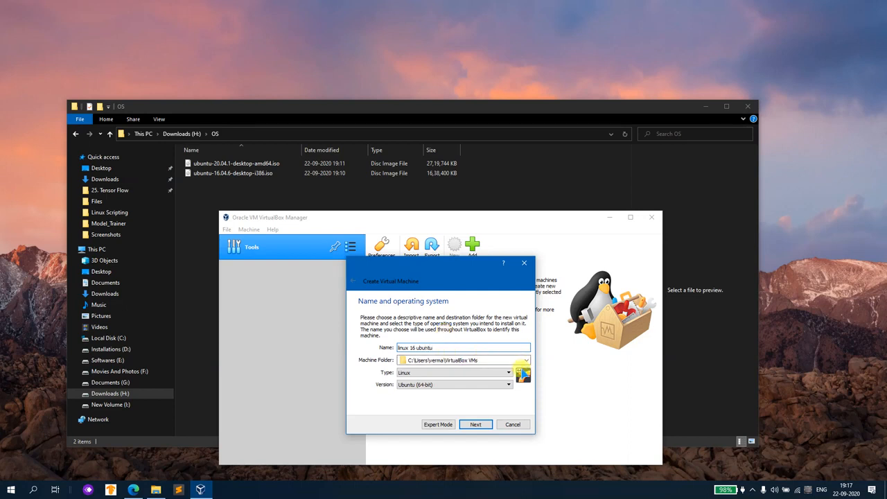
Create a folder named Machines on the Installations (D:) drive and choose it as the machine folder
left_click(526, 360)
left_click(449, 372)
scroll(392, 376, "down", 2)
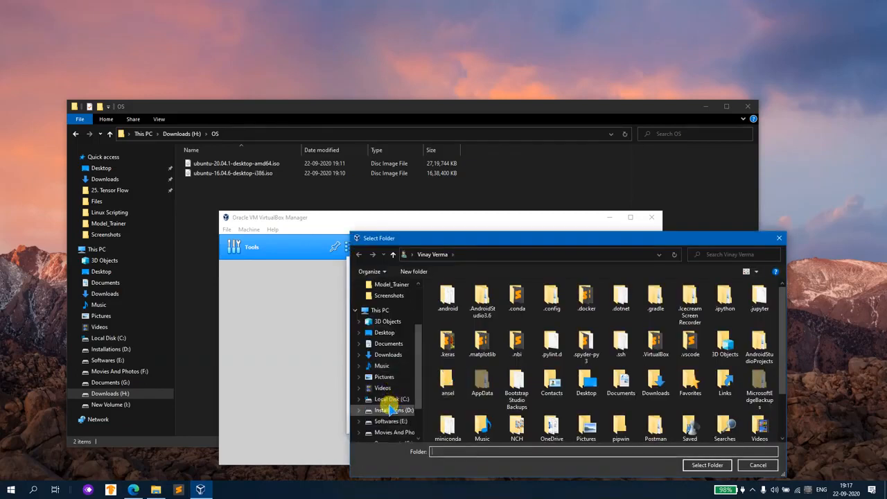
left_click(382, 409)
left_click(707, 466)
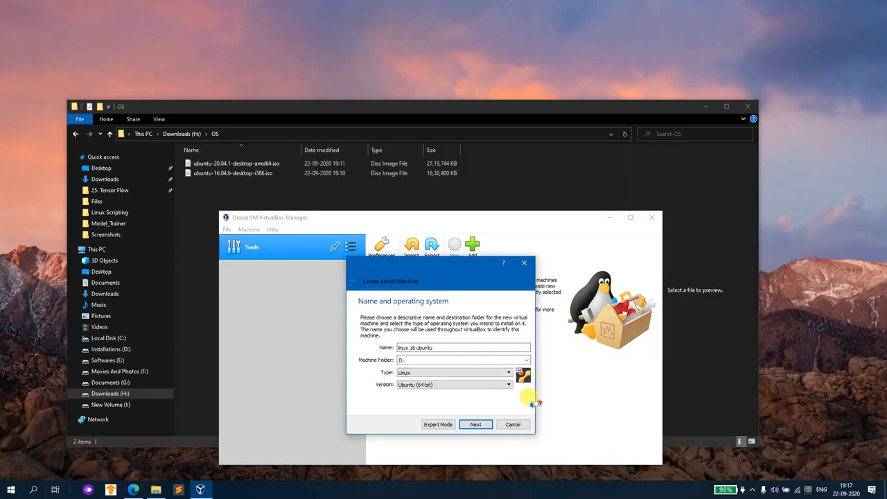
left_click(526, 360)
left_click(468, 376)
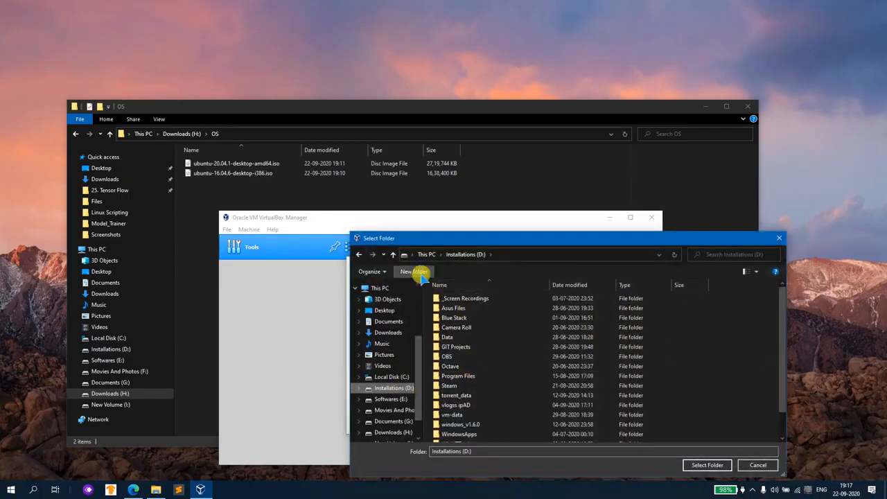
left_click(414, 271)
type("Machines")
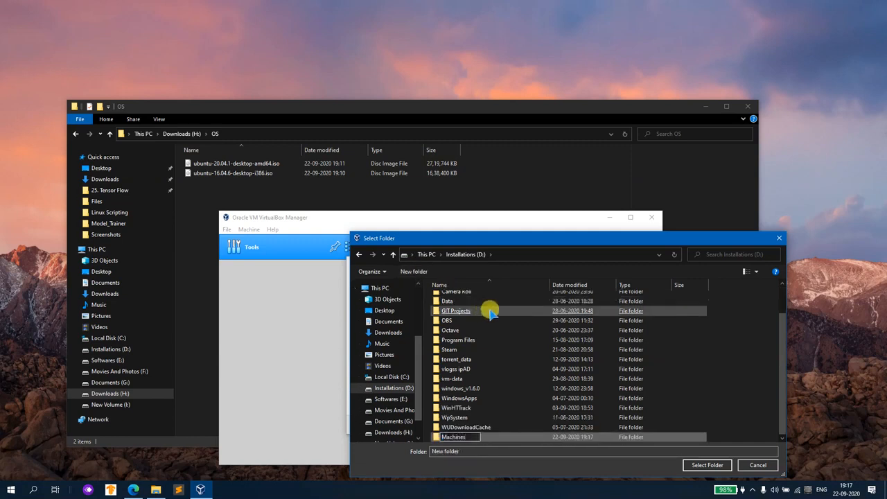
left_click(714, 465)
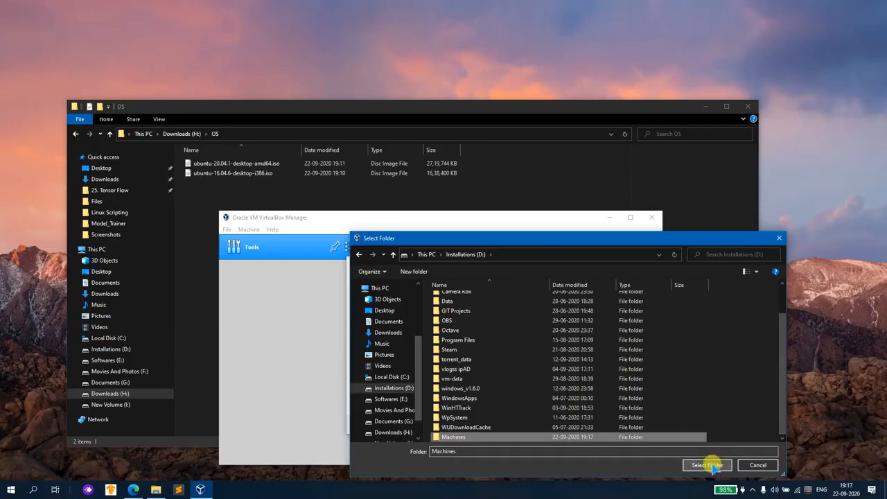
left_click(715, 466)
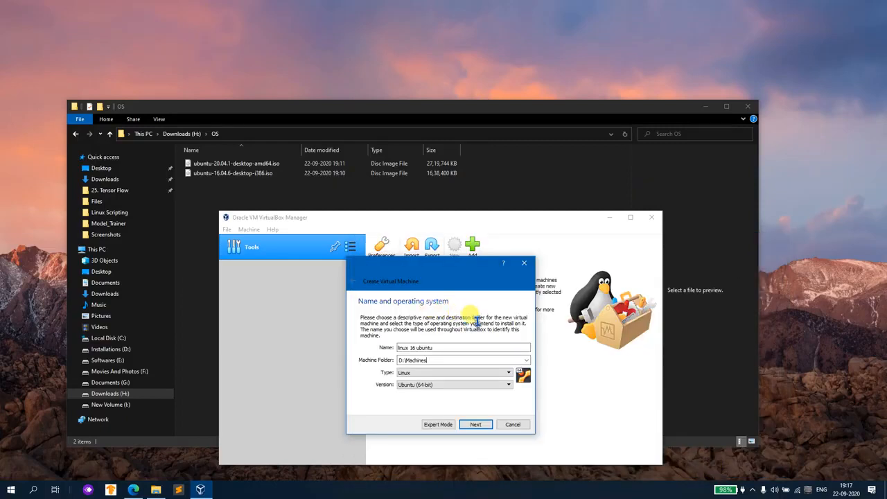
Choose Ubuntu (32-bit) as the machine's version and allocate 2048 MB of memory
left_click(461, 390)
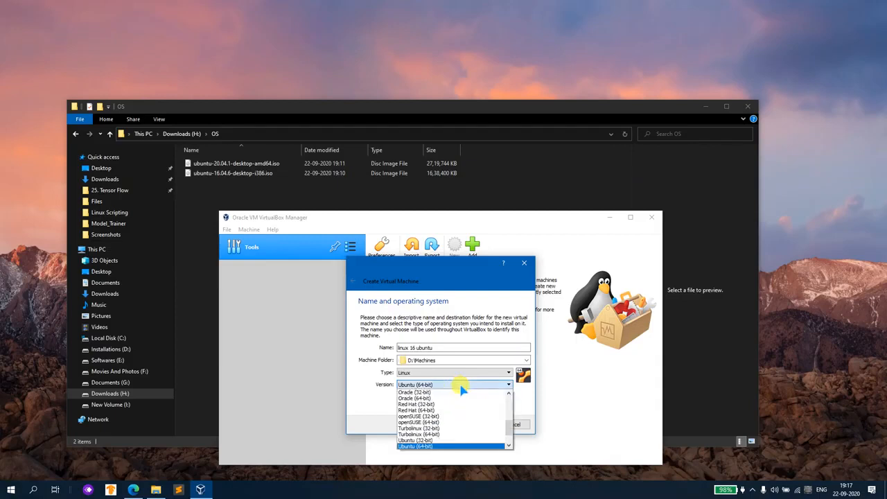
left_click(460, 388)
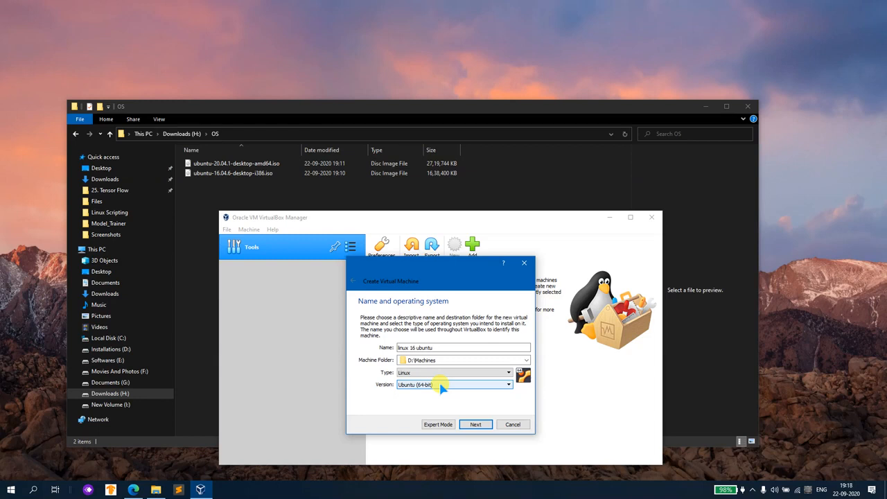
left_click(439, 385)
left_click(448, 419)
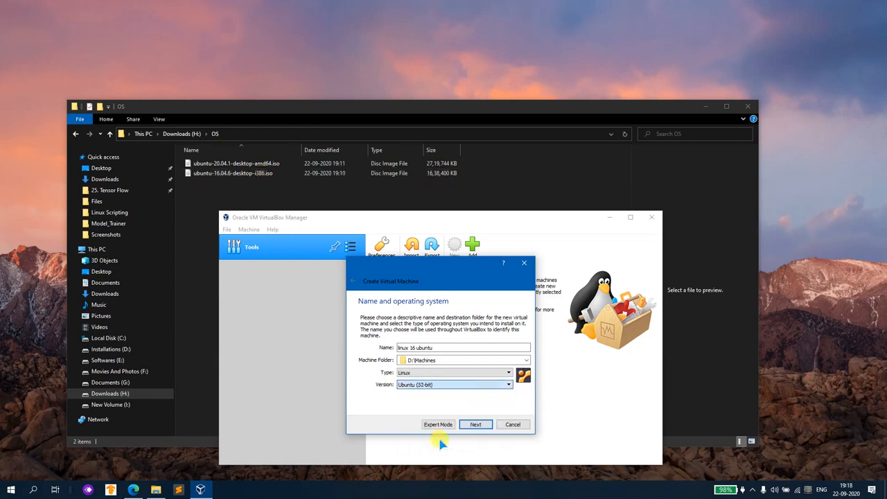
left_click(477, 424)
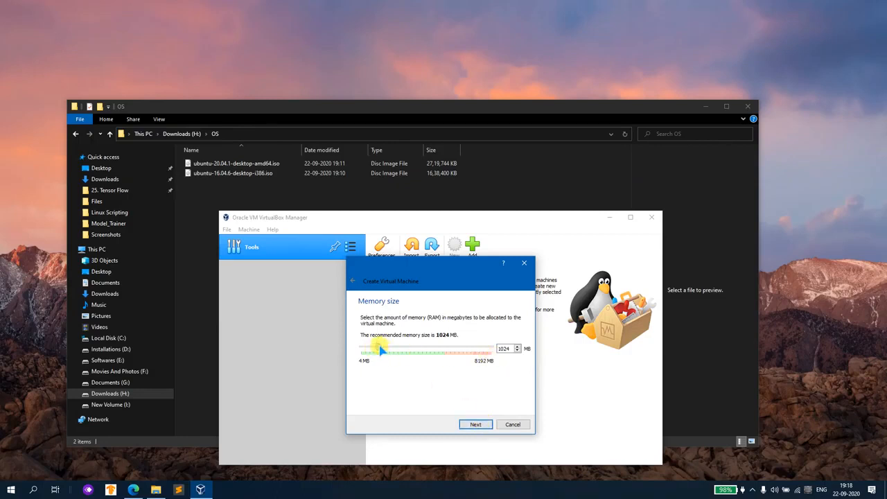
left_click_drag(381, 350, 400, 352)
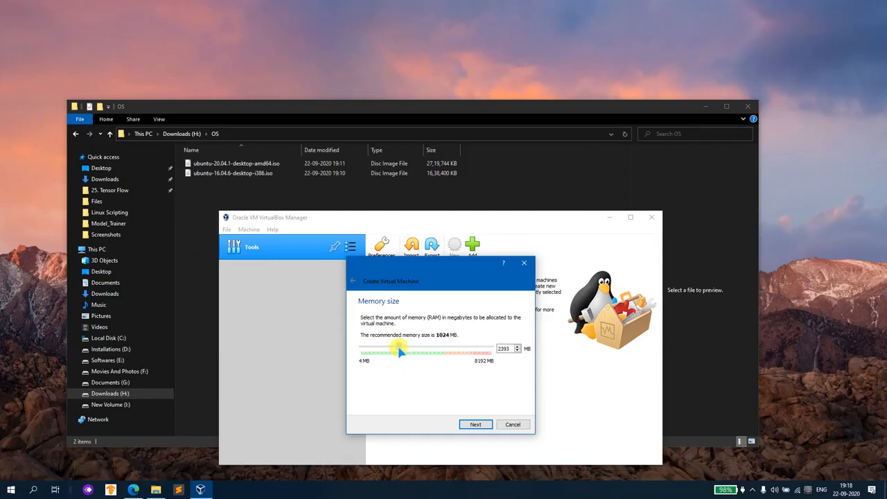
left_click(478, 426)
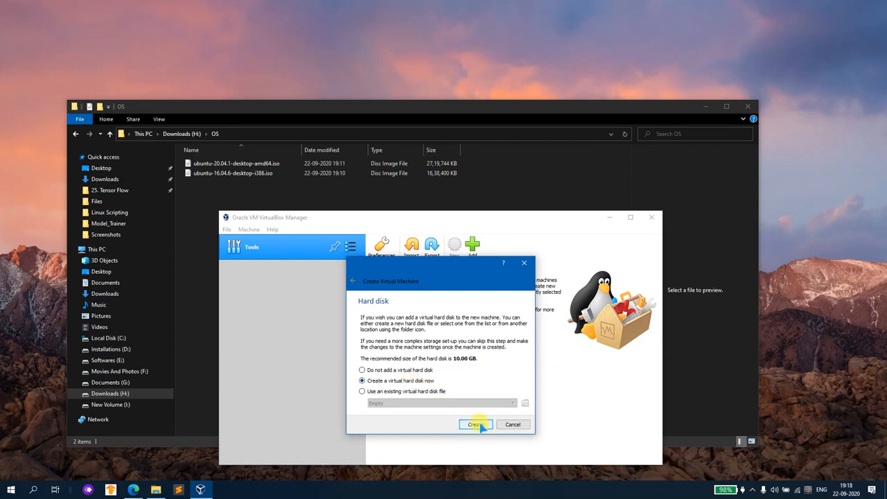
Create a dynamically allocated VDI virtual hard disk of 10.00 GB for the new machine
left_click(477, 425)
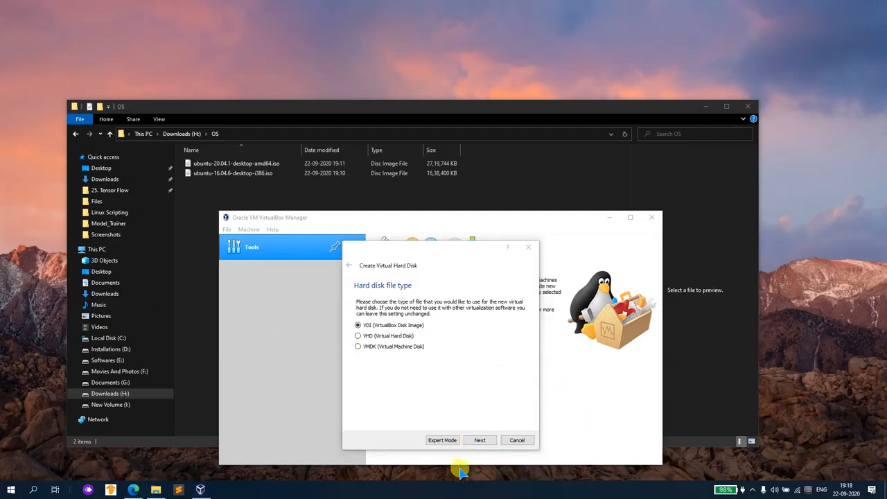
left_click(481, 441)
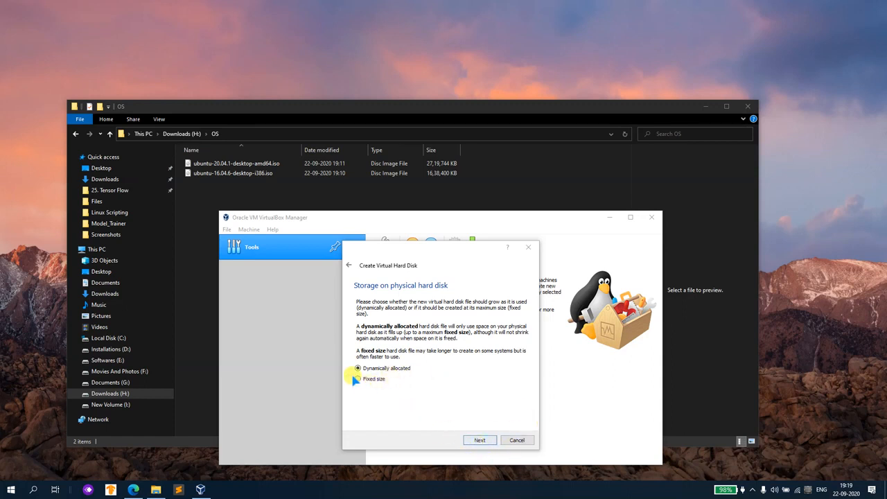
left_click(480, 440)
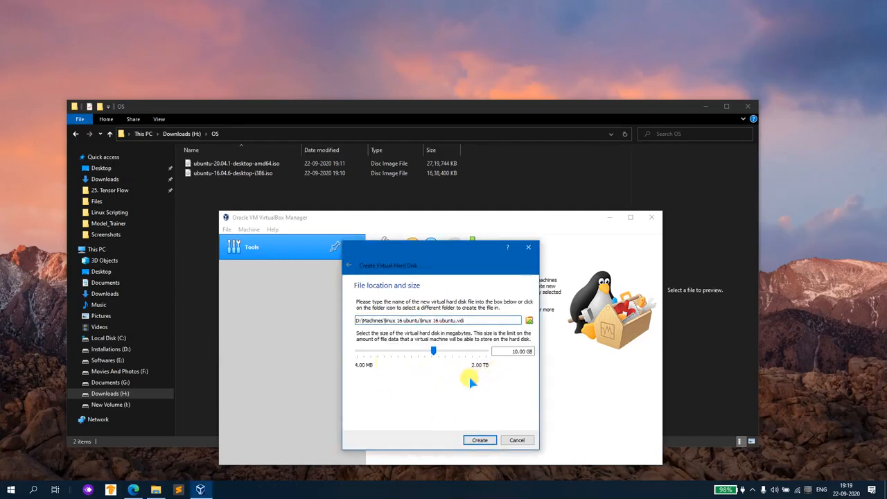
left_click(483, 442)
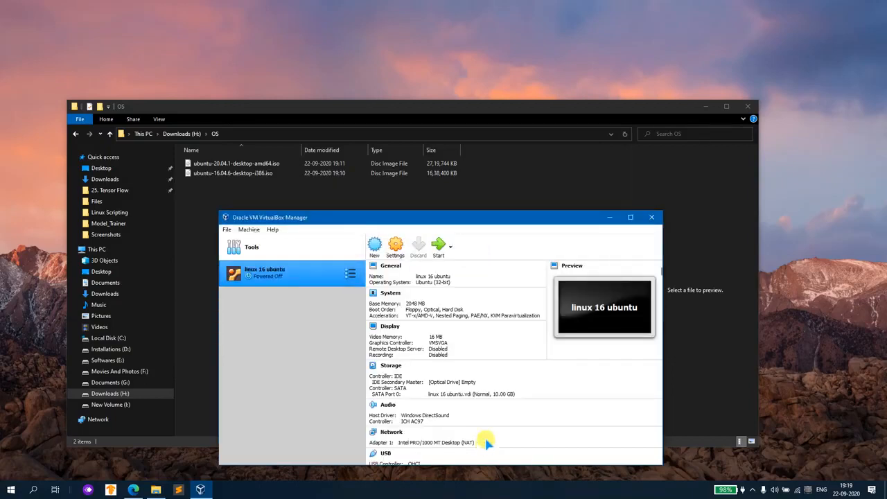
Start the linux 16 ubuntu machine and bring its start-up disk selection to the front
double_click(516, 216)
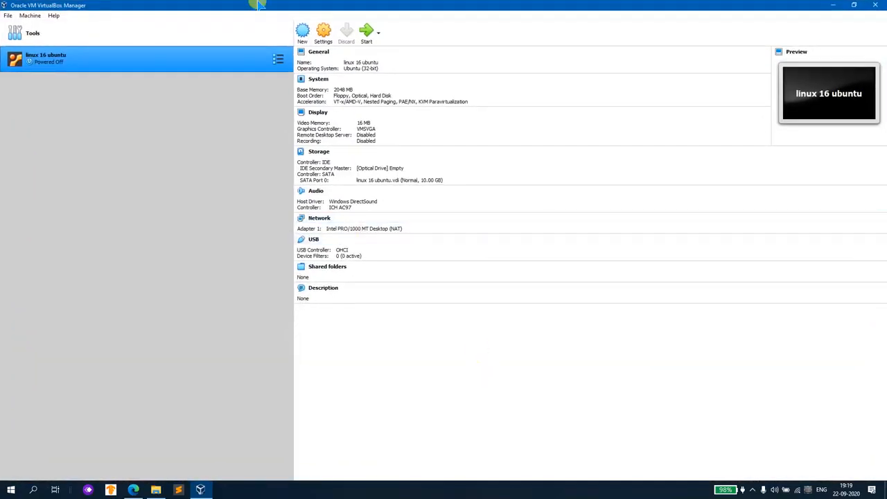
left_click(366, 31)
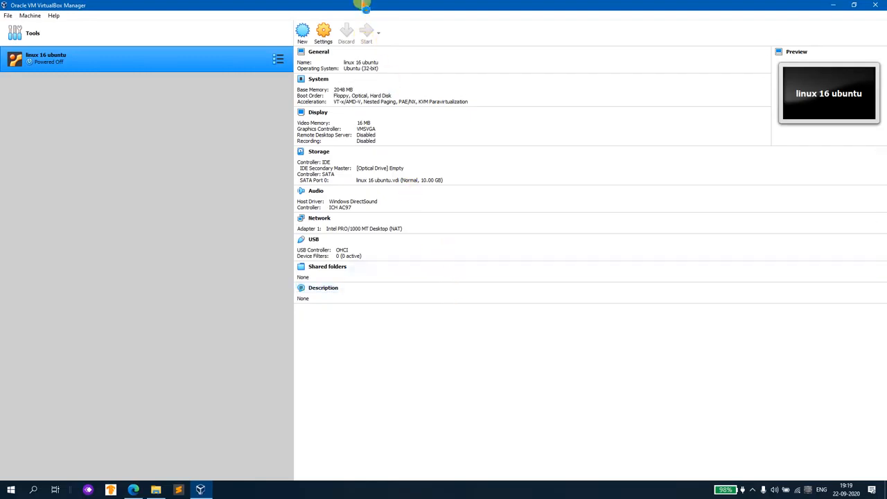
left_click_drag(429, 7, 390, 211)
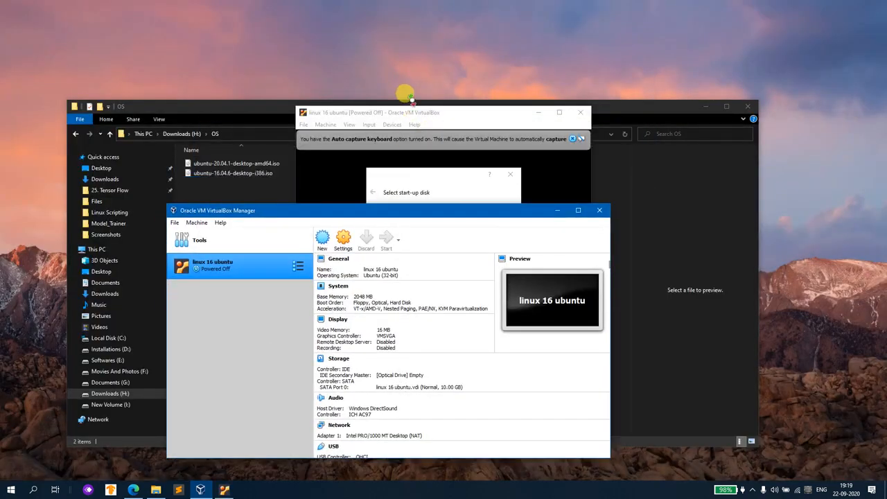
left_click(406, 97)
left_click(225, 490)
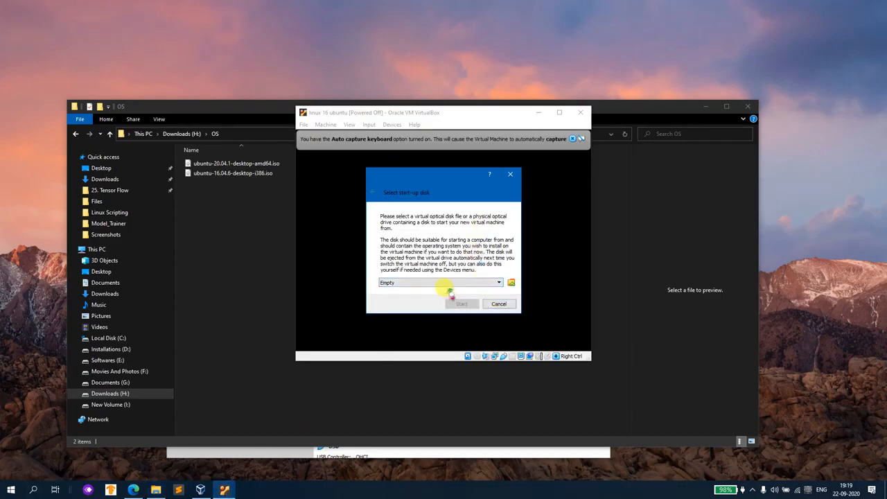
Add ubuntu-16.04.6-desktop-i386.iso from the OS folder on Downloads (H:) as the start-up disk and start the machine from it
left_click(511, 282)
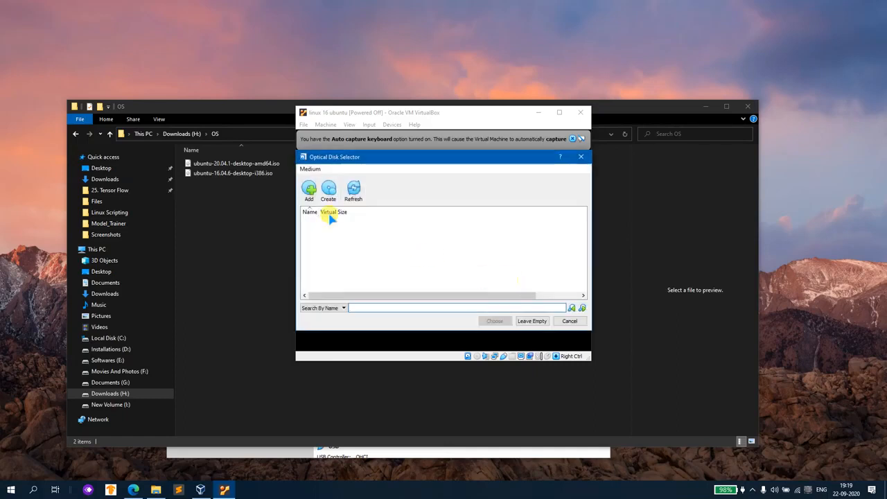
left_click(312, 187)
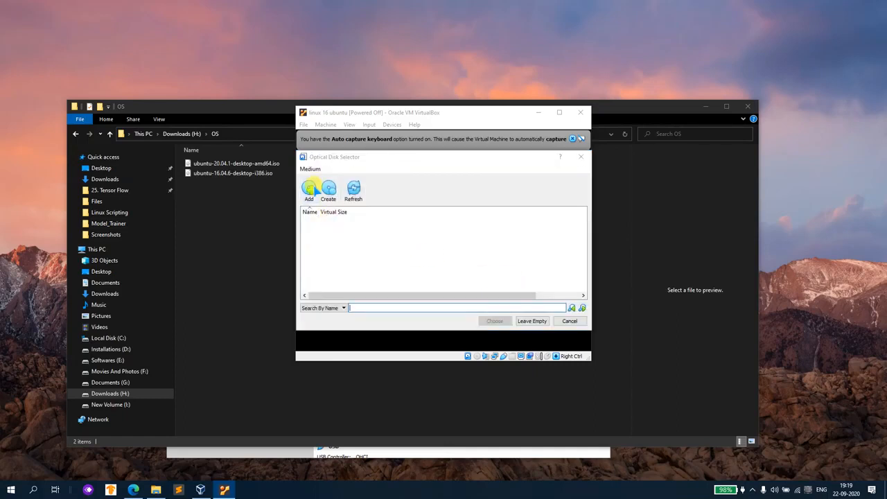
scroll(343, 362, "down", 3)
scroll(343, 361, "down", 2)
left_click(340, 351)
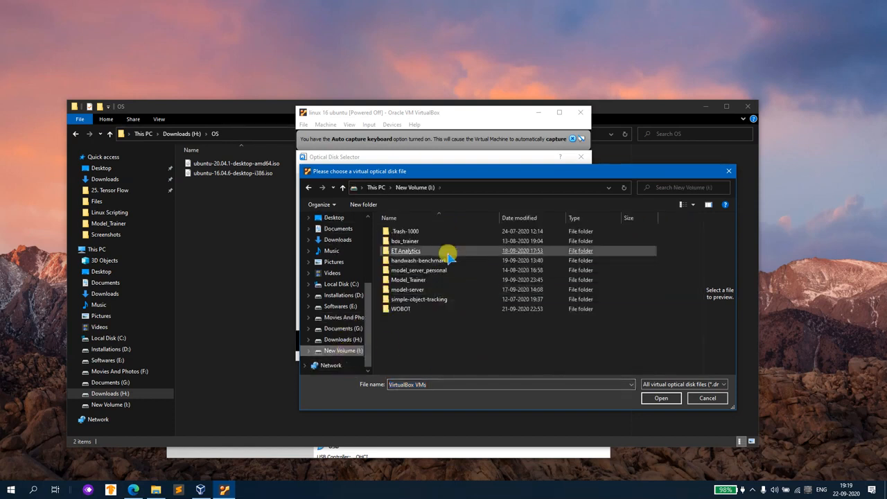
left_click(344, 338)
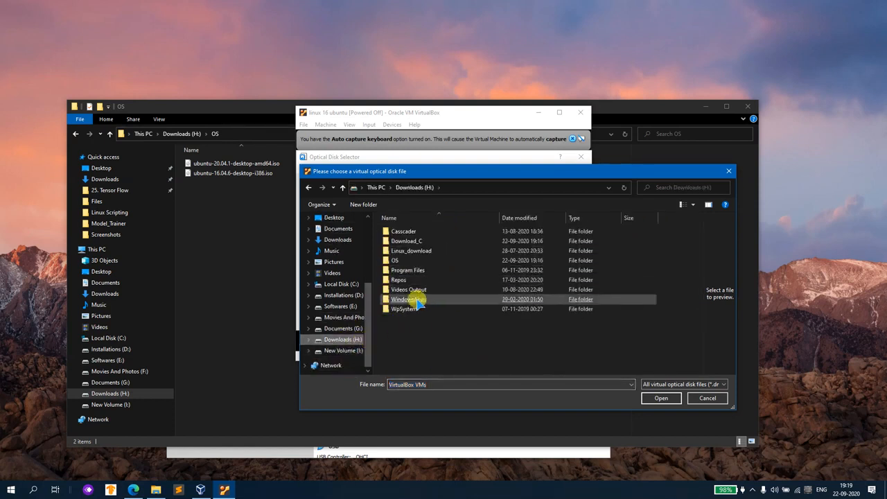
double_click(406, 260)
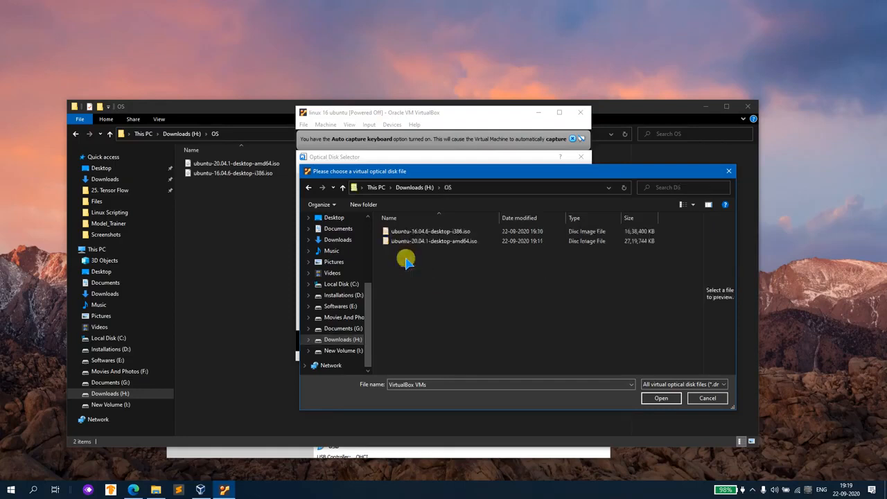
double_click(430, 231)
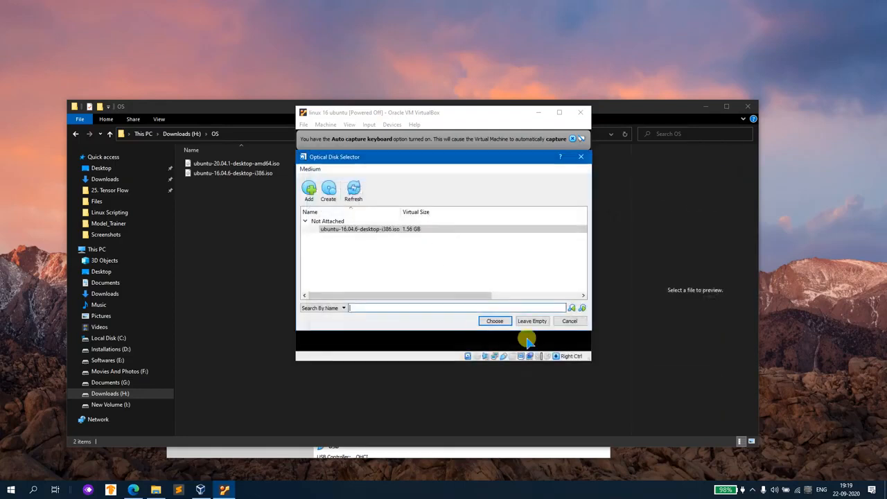
left_click(501, 321)
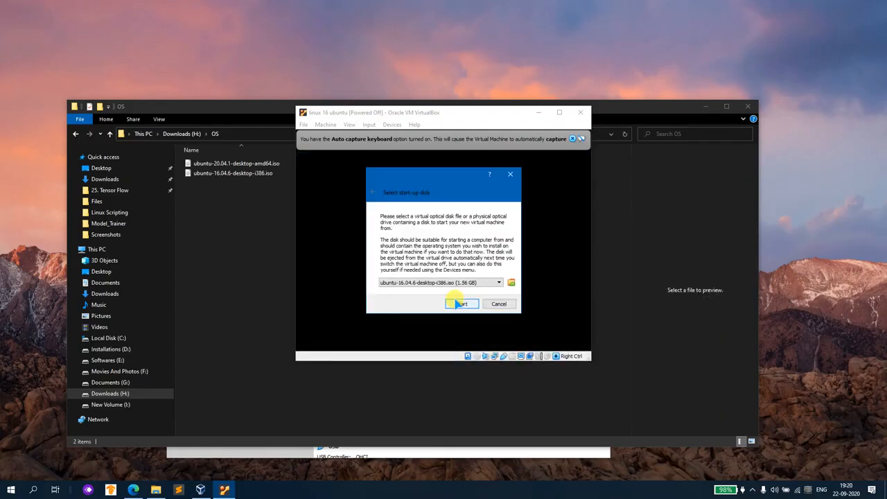
left_click(460, 304)
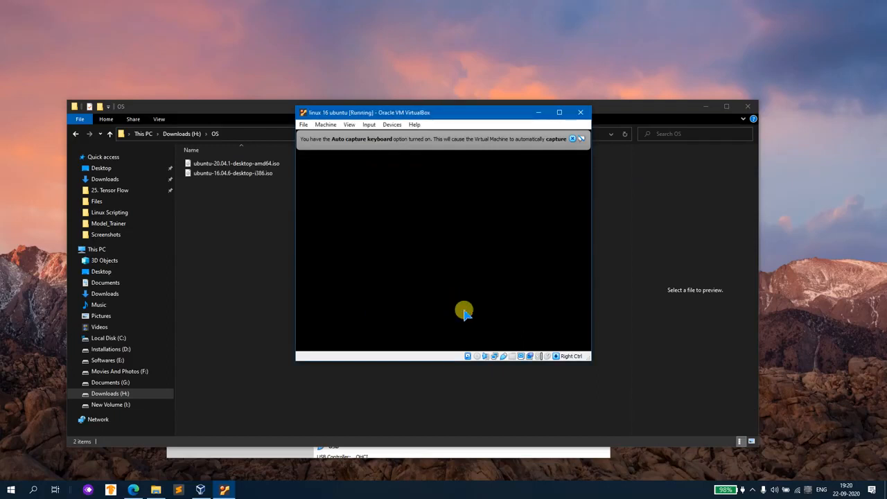
Reposition and enlarge the window of the running linux 16 ubuntu machine
left_click_drag(591, 359, 749, 455)
left_click_drag(455, 116, 348, 112)
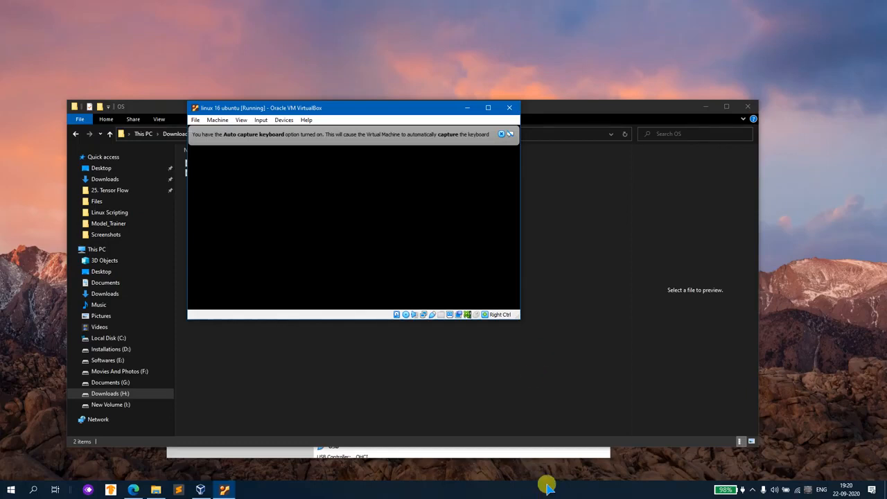
left_click_drag(519, 318, 640, 457)
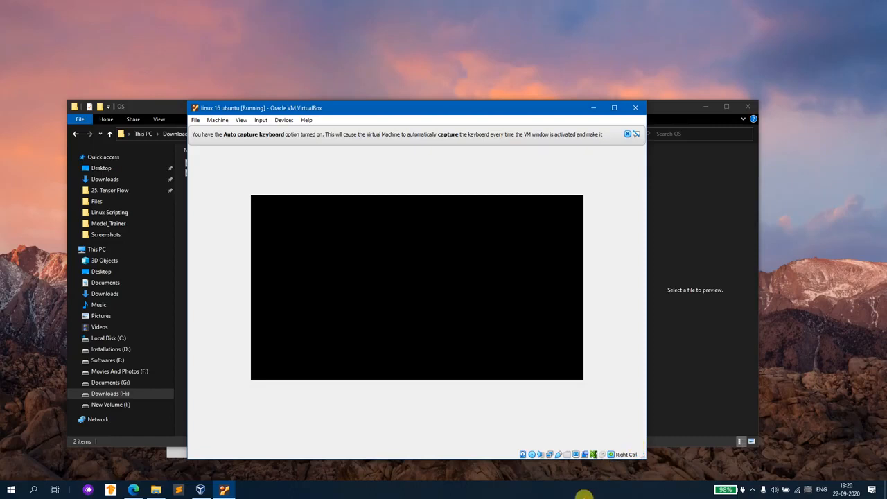
right_click(584, 495)
left_click(628, 451)
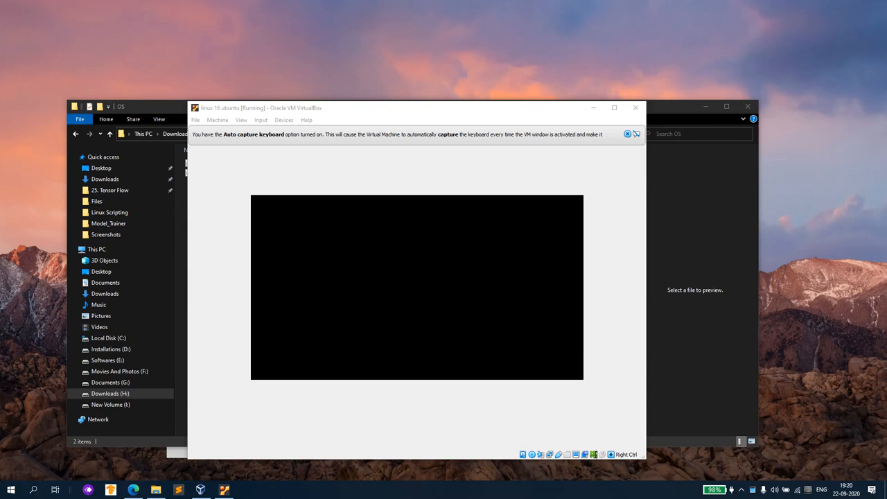
Check the computer's memory and CPU usage in Task Manager, and minimize it when done
key("ctrl+shift+Escape")
left_click_drag(113, 200, 125, 206)
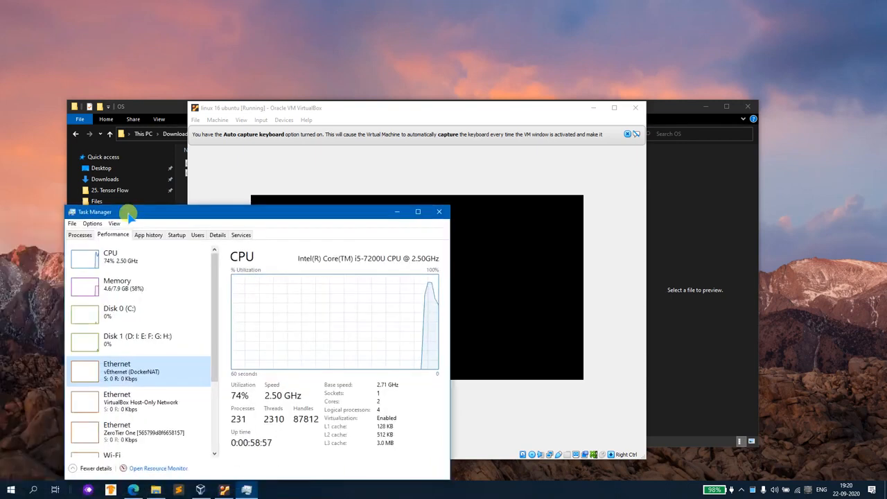
left_click(163, 281)
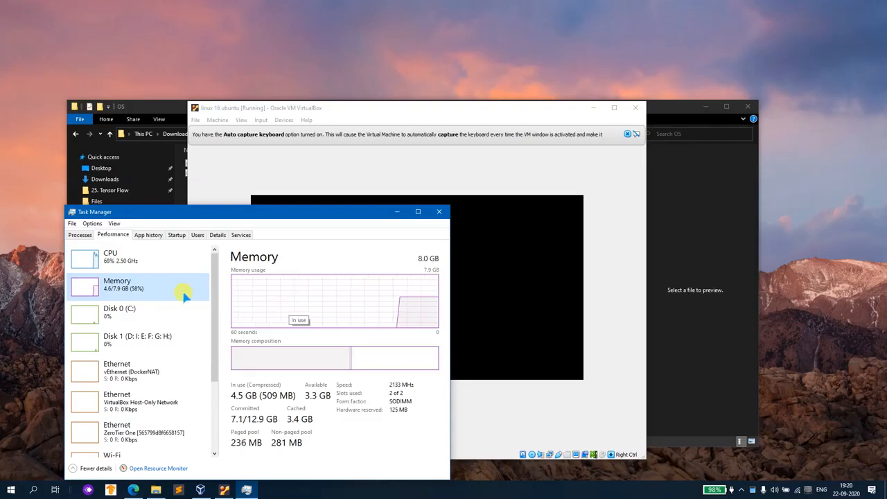
left_click(142, 258)
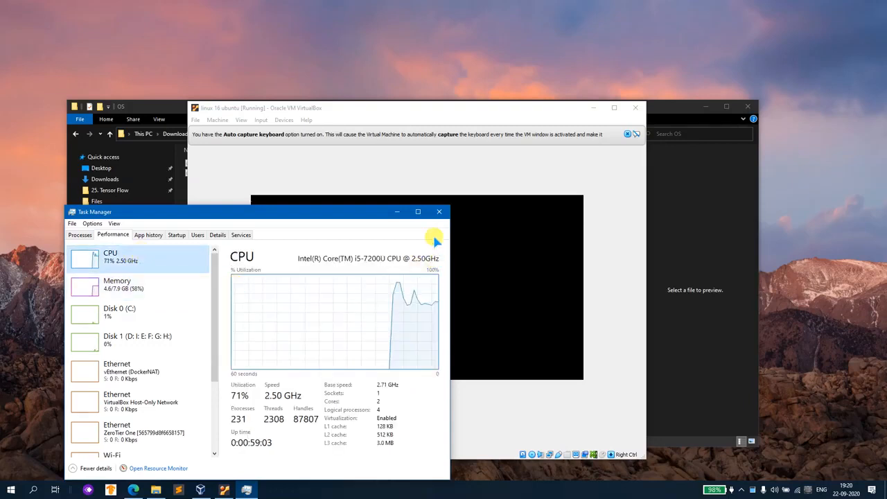
left_click(397, 212)
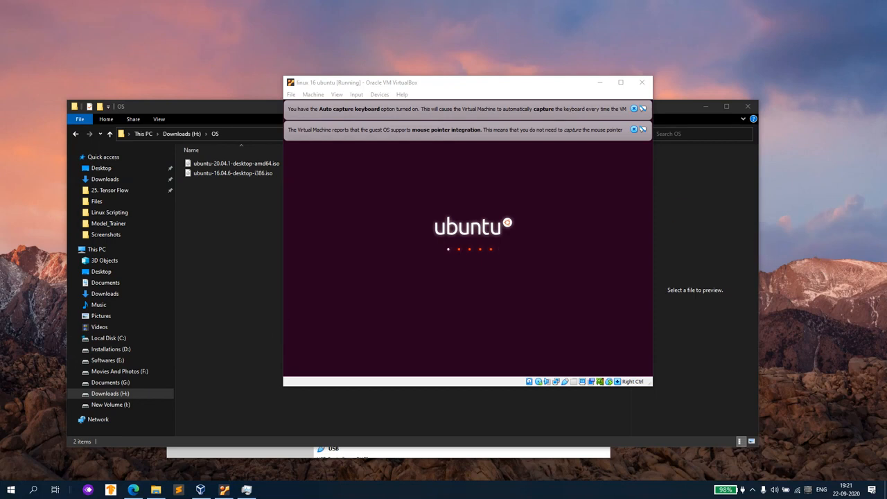
Dismiss the keyboard-capture and mouse-integration notices of the linux 16 ubuntu machine and minimize the OS folder window
left_click(633, 130)
left_click(634, 110)
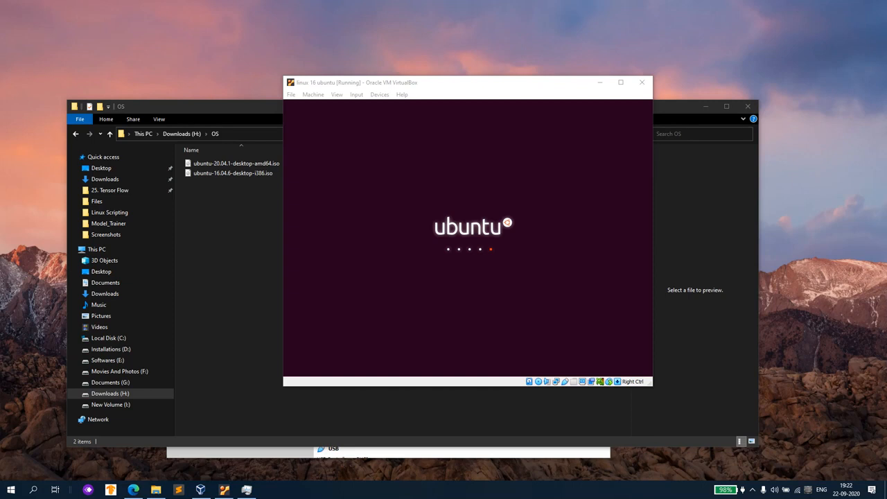
left_click(705, 106)
Arrange the VirtualBox Manager and the running linux 16 ubuntu window so that they do not overlap
left_click(231, 325)
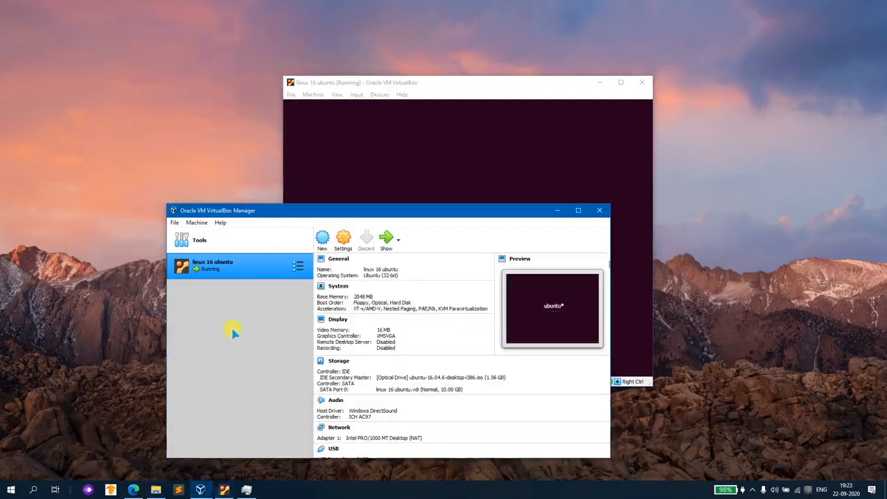
left_click_drag(441, 214, 389, 176)
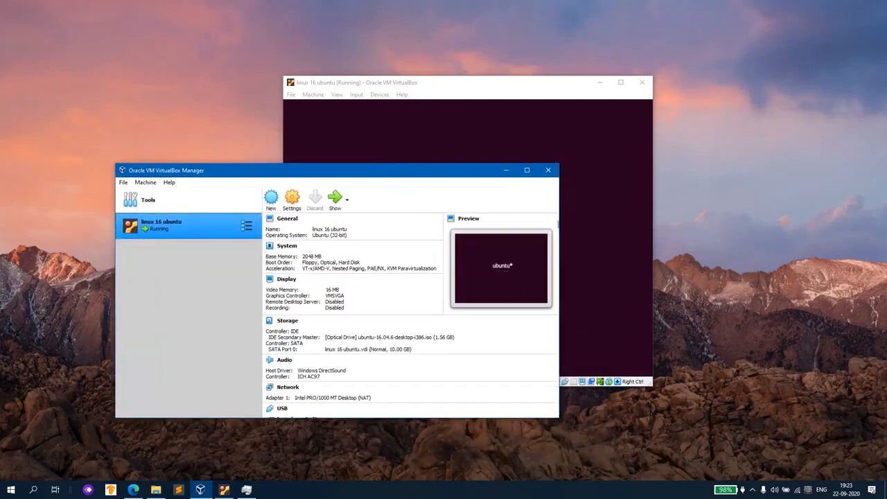
left_click_drag(461, 84, 650, 24)
left_click(339, 170)
left_click_drag(345, 175, 242, 202)
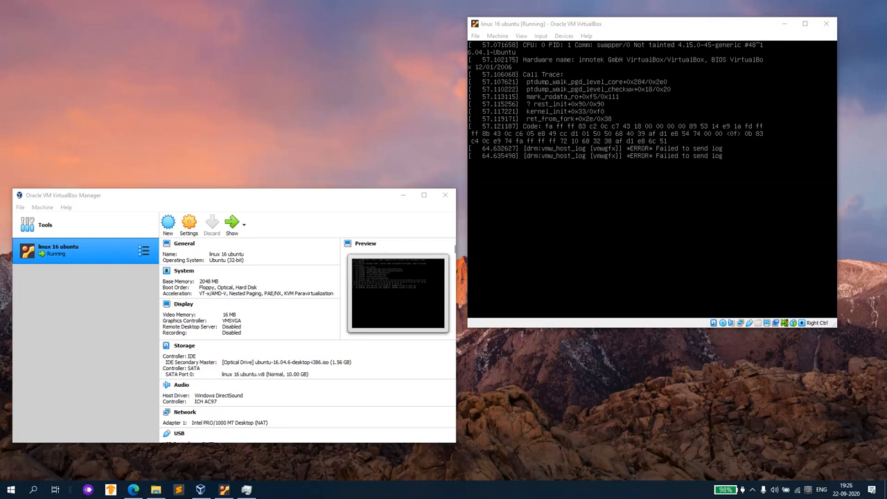
Begin a new virtual machine named ubuntu 20 and set its machine folder to D:\Machines
scroll(253, 372, "down", 3)
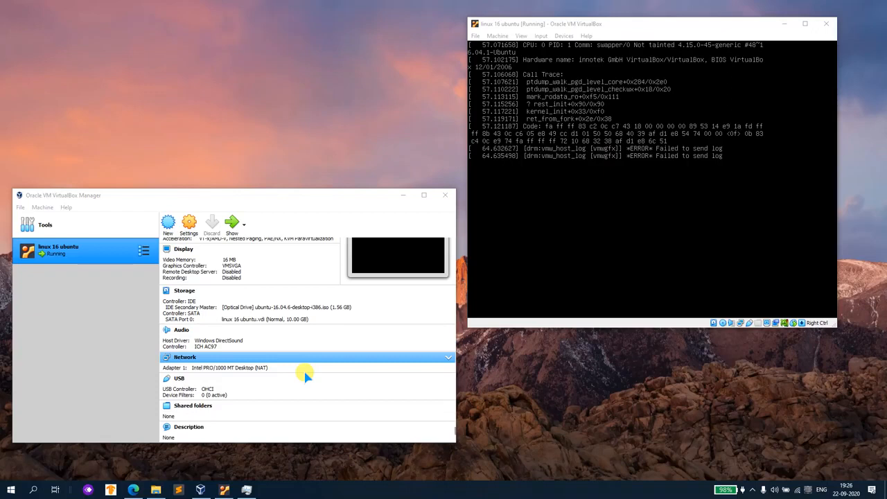
left_click(168, 229)
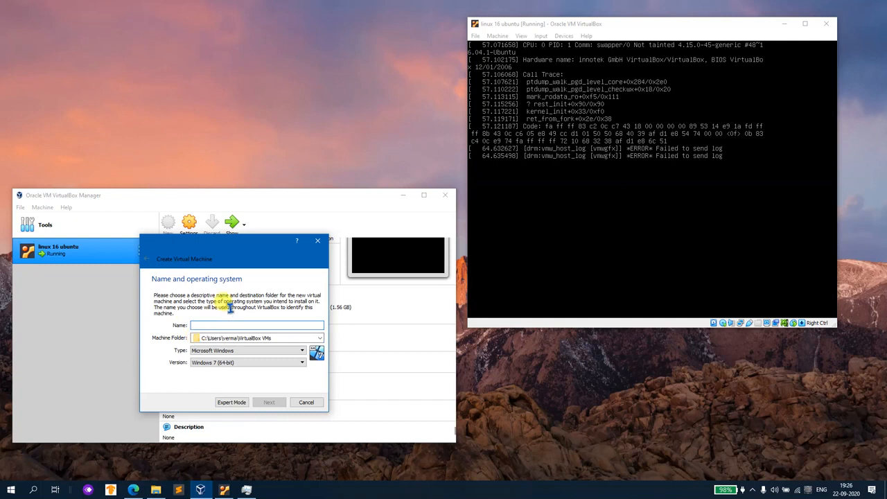
type("ubuntu 20")
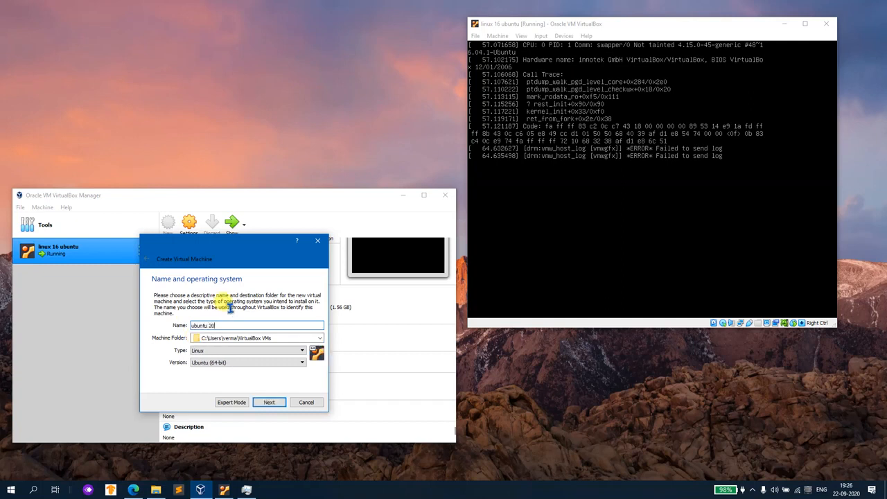
left_click(319, 338)
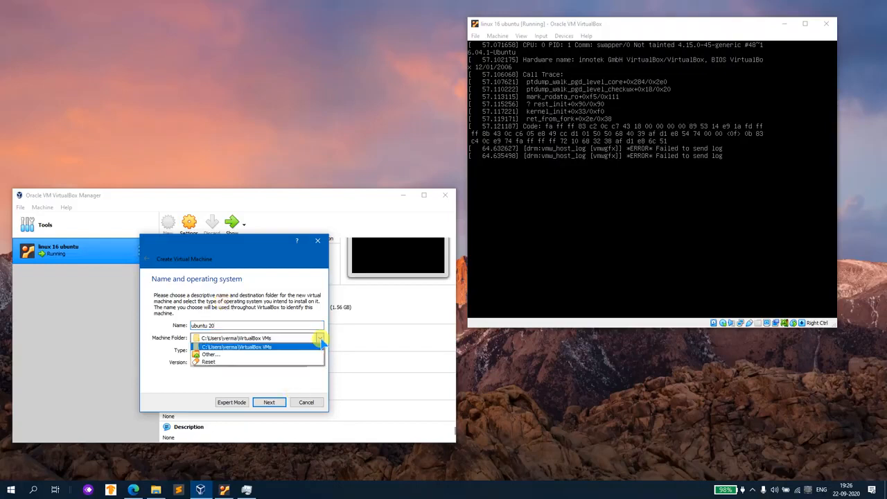
left_click(210, 354)
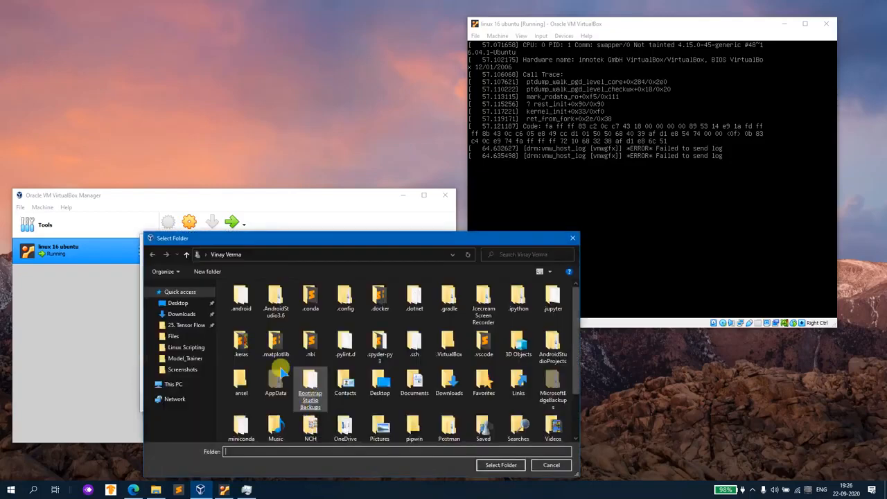
scroll(185, 412, "down", 2)
scroll(185, 413, "down", 1)
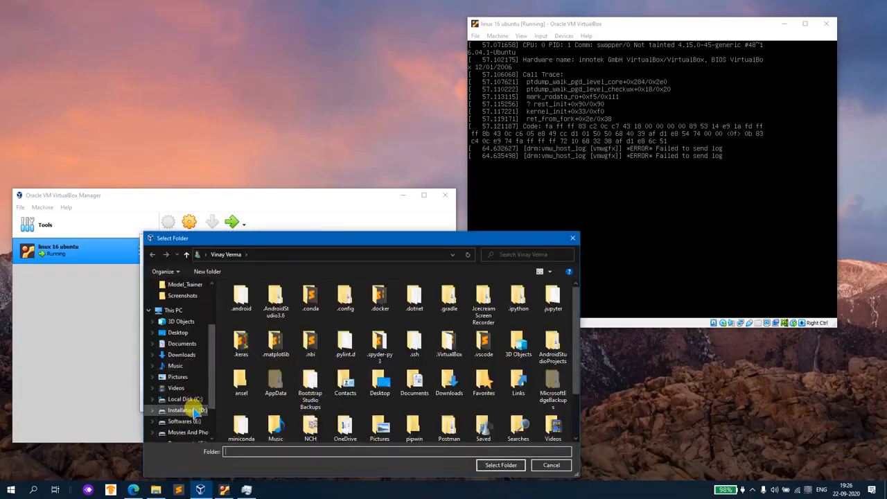
left_click(185, 409)
scroll(267, 374, "down", 1)
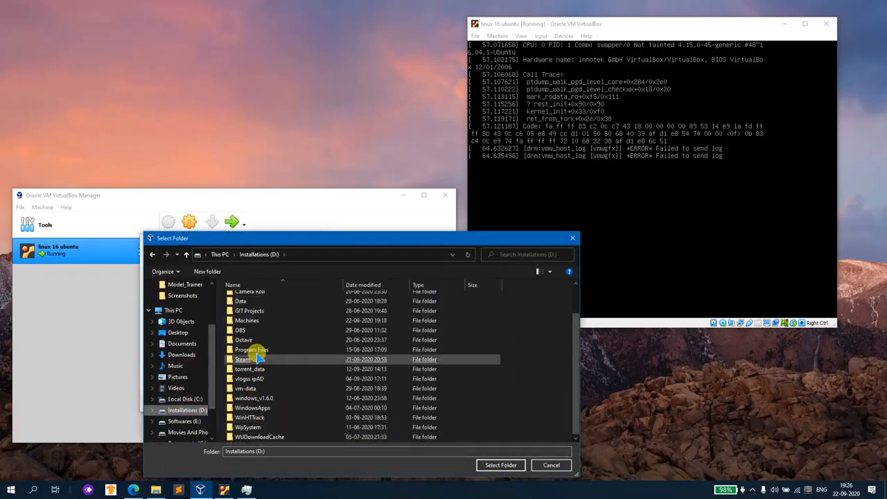
double_click(256, 327)
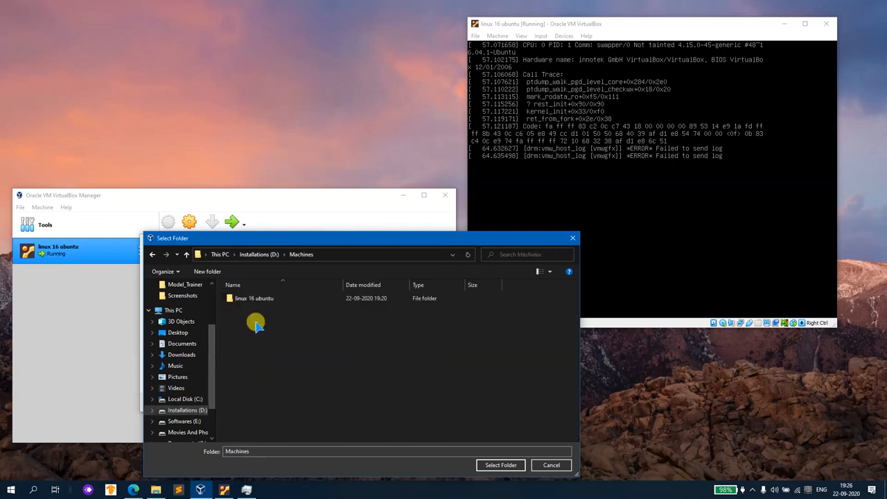
left_click(500, 465)
Set the new machine's type to Linux and version to Ubuntu (64-bit), and allocate 2452 MB of memory
left_click(265, 351)
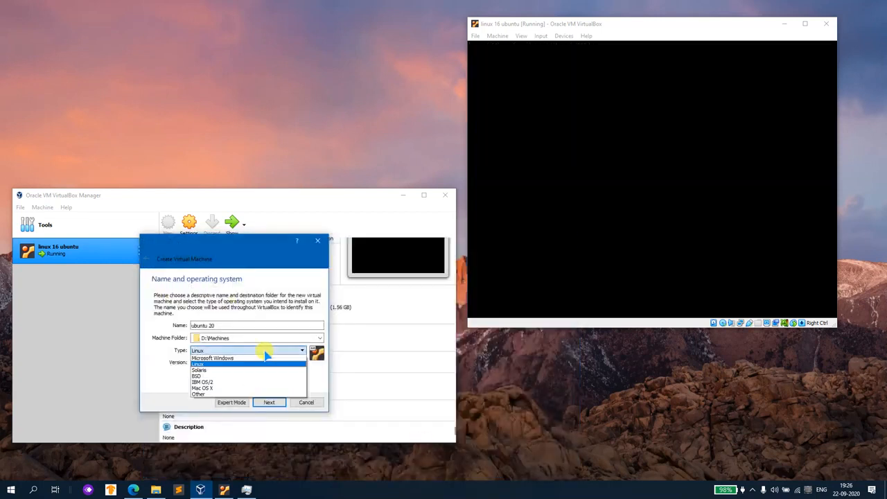
left_click(262, 361)
left_click(241, 363)
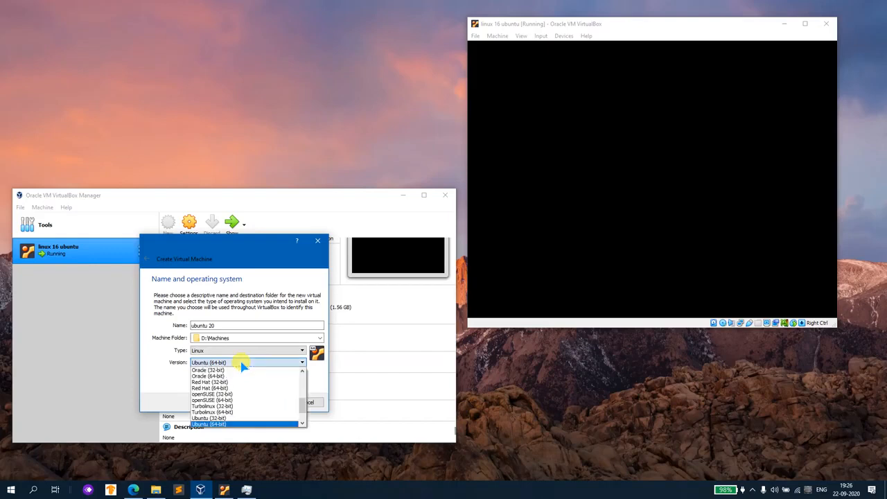
left_click(229, 423)
left_click(270, 404)
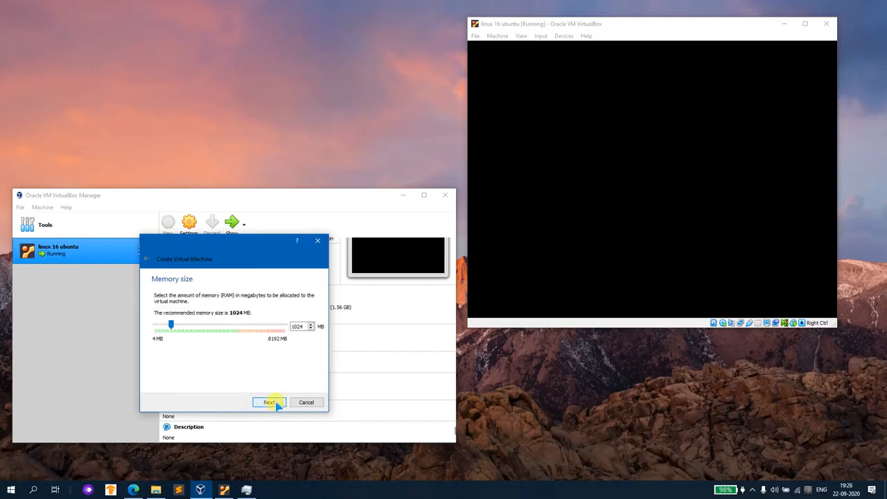
left_click_drag(172, 325, 197, 332)
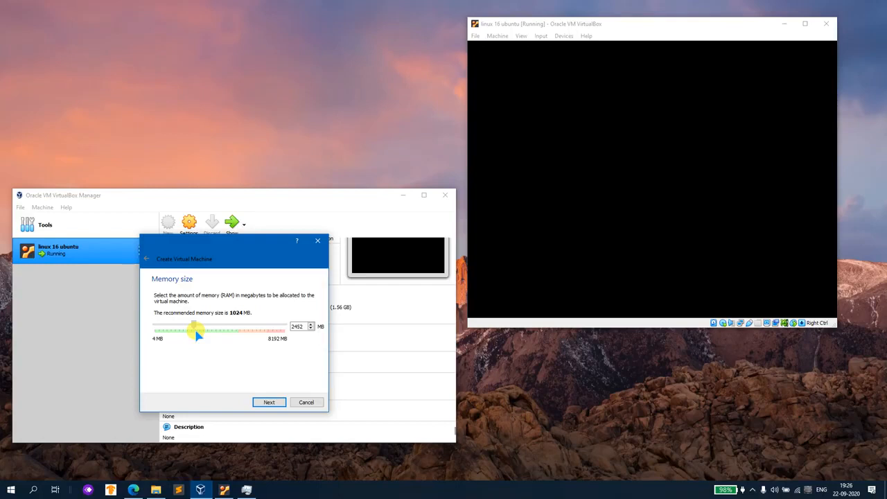
left_click(269, 402)
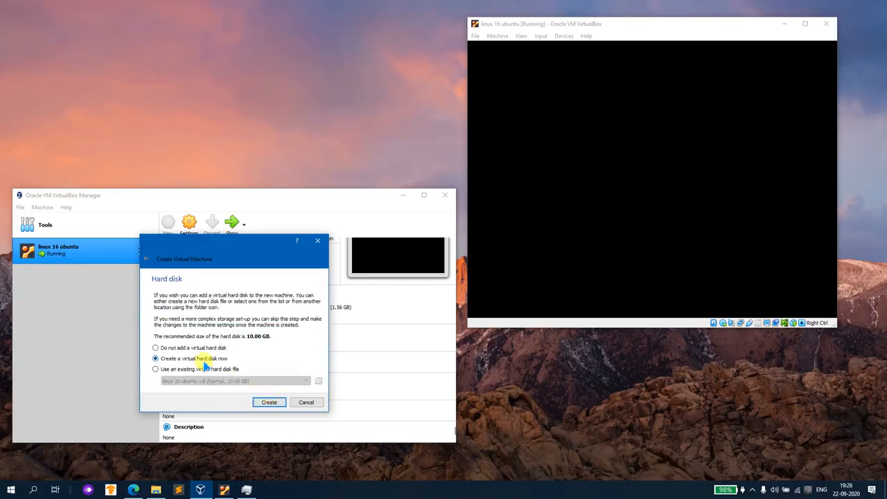
Create a dynamically allocated VDI virtual hard disk of 10.00 GB for the ubuntu 20 machine
left_click(269, 402)
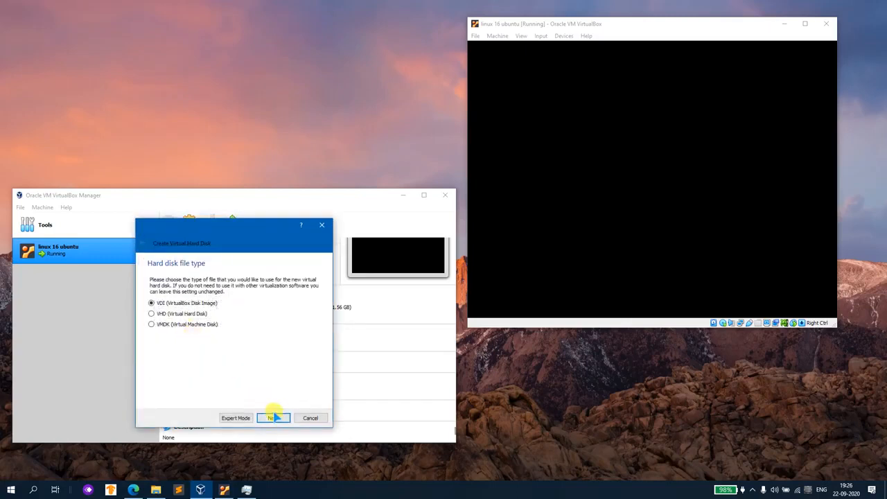
left_click(279, 417)
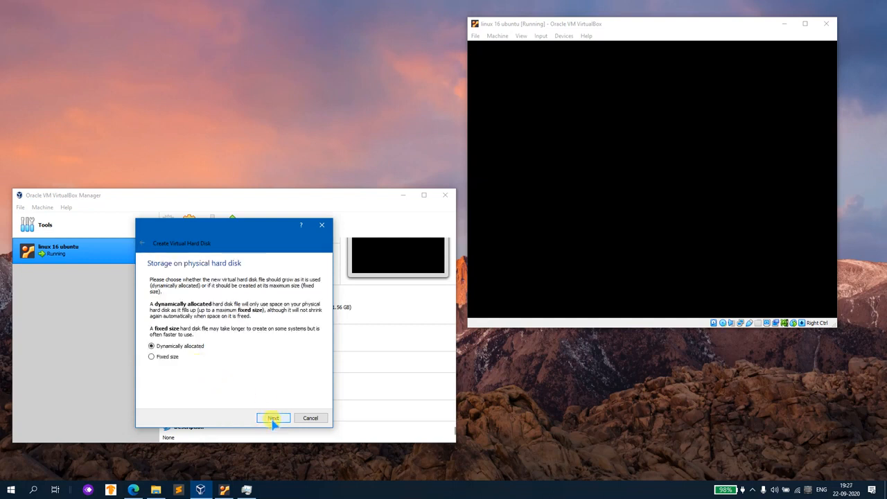
left_click(277, 418)
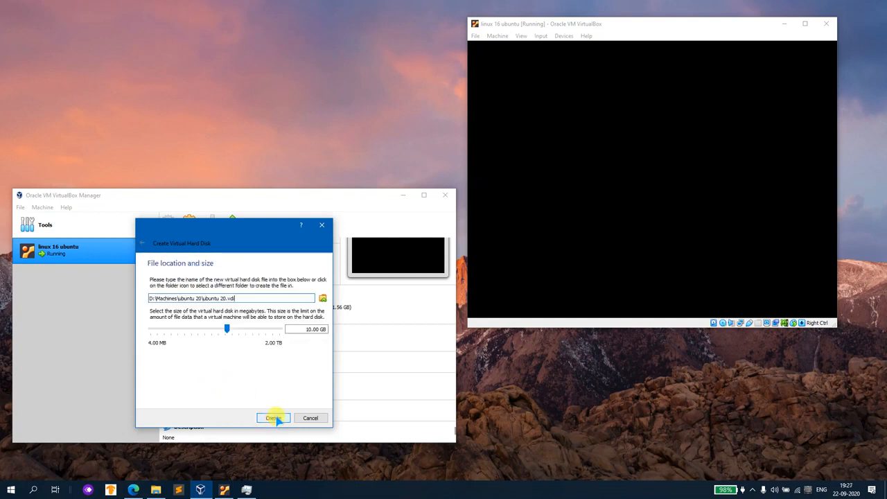
left_click(274, 418)
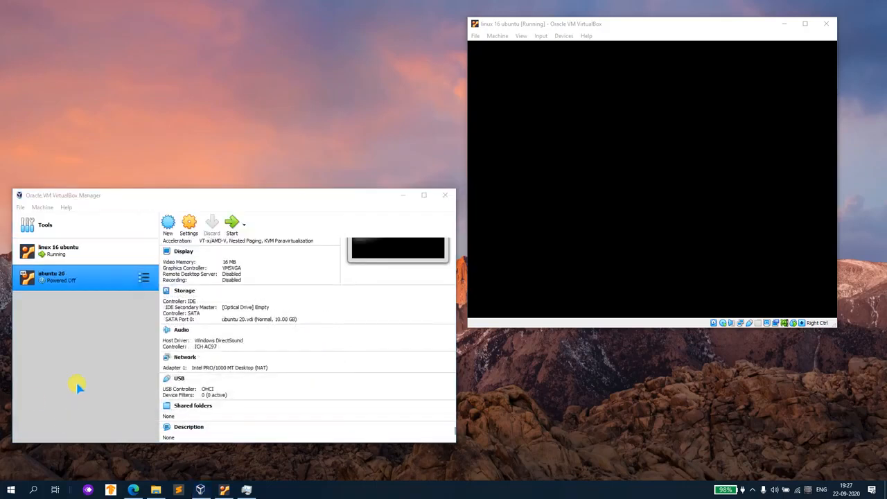
Start the ubuntu 20 machine from the machine list and open its settings
left_click(95, 256)
left_click(104, 280)
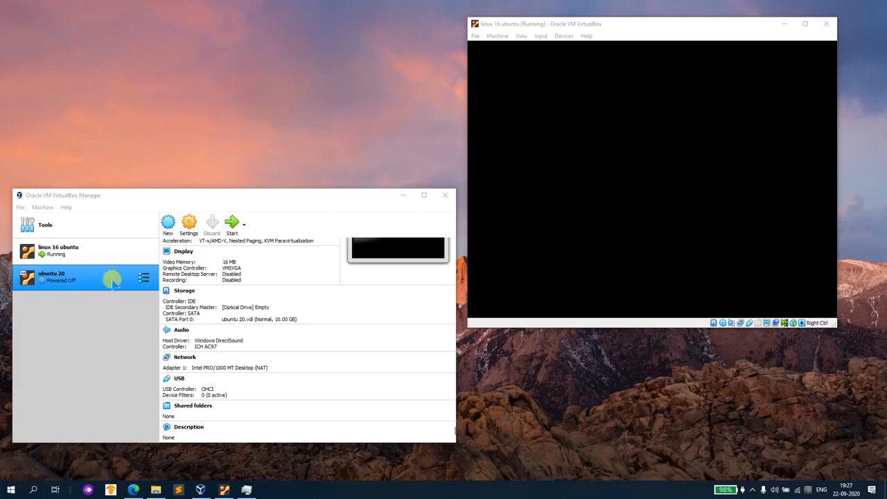
left_click(143, 278)
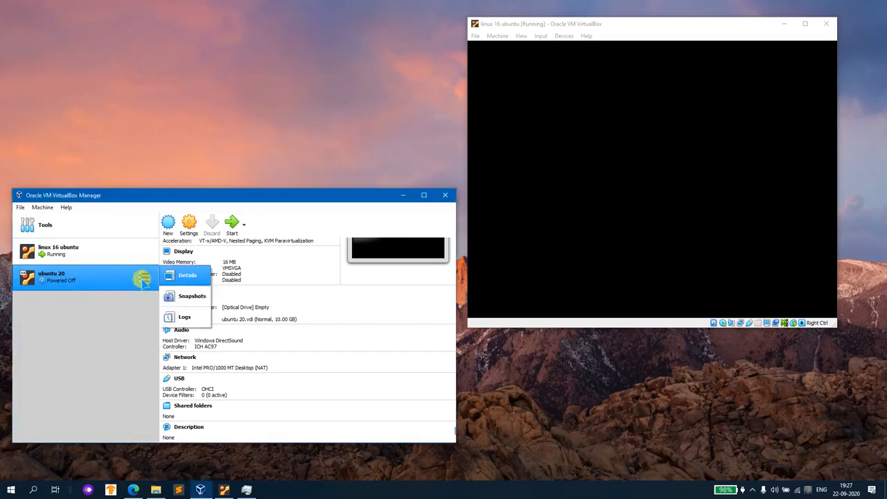
left_click(89, 281)
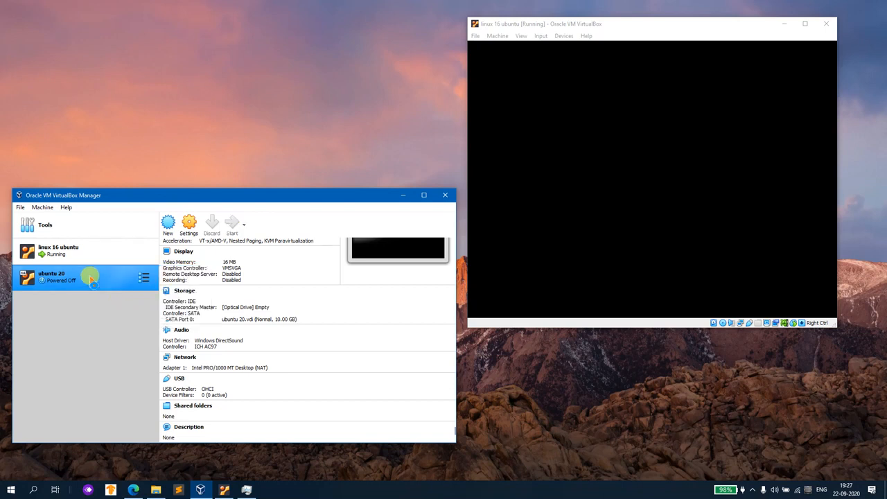
right_click(93, 282)
left_click(118, 283)
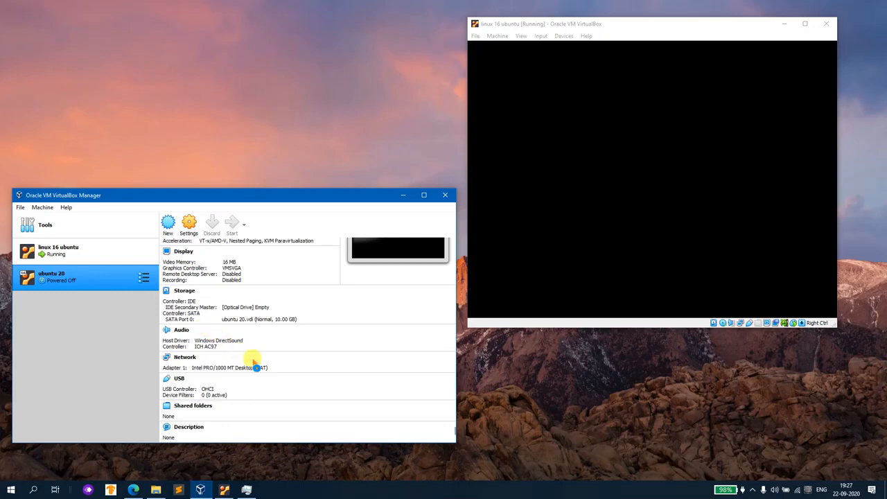
left_click(283, 288)
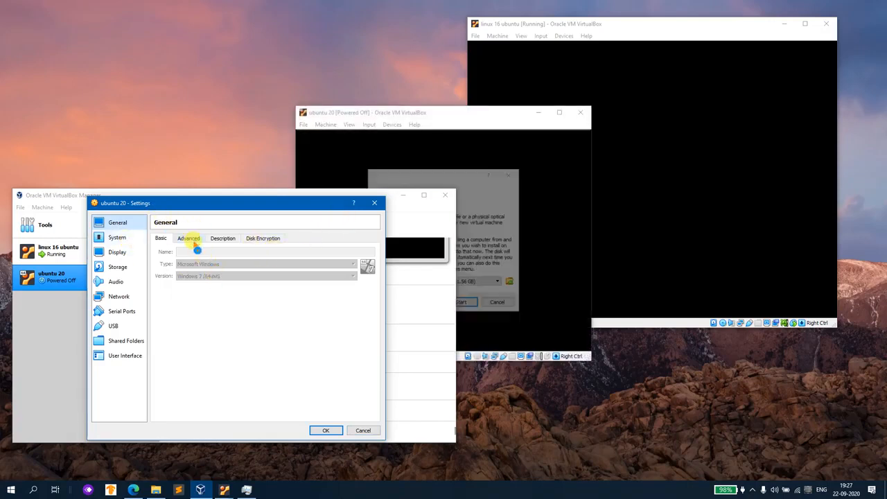
Add ubuntu-20.04.1-desktop-amd64.iso from the OS folder on Downloads (H:) as the start-up disk and start ubuntu 20 from it
left_click(490, 269)
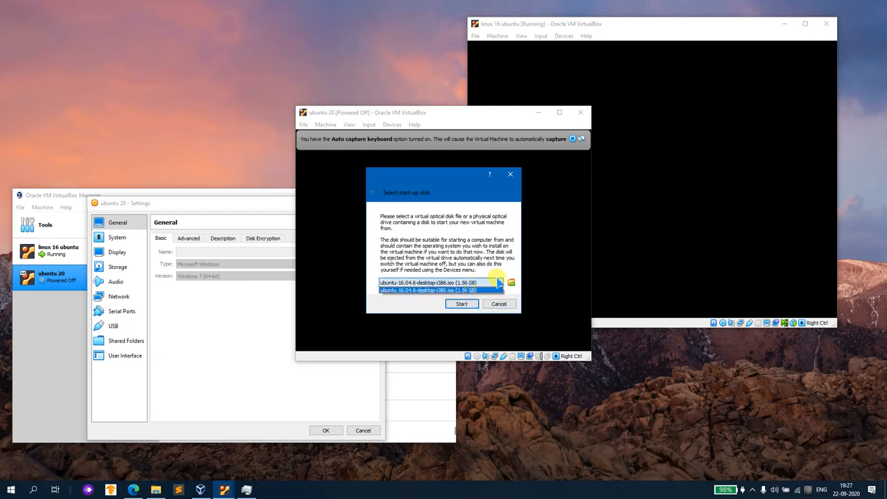
left_click(512, 282)
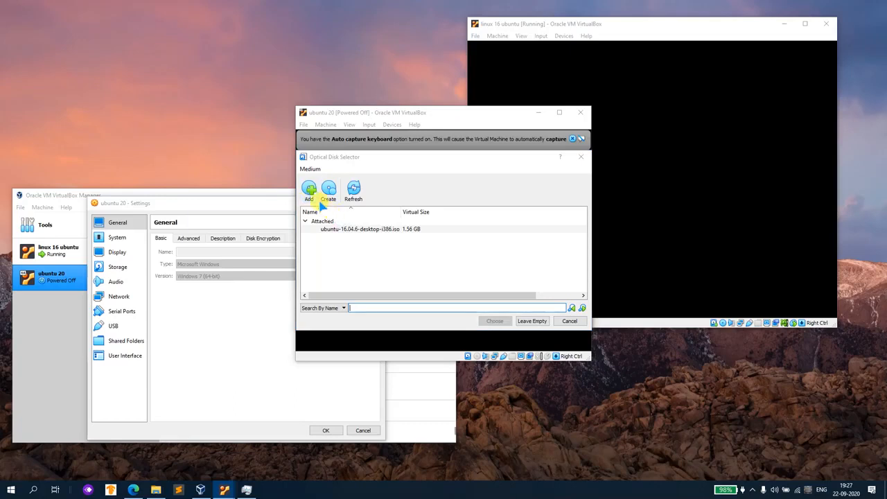
left_click(310, 196)
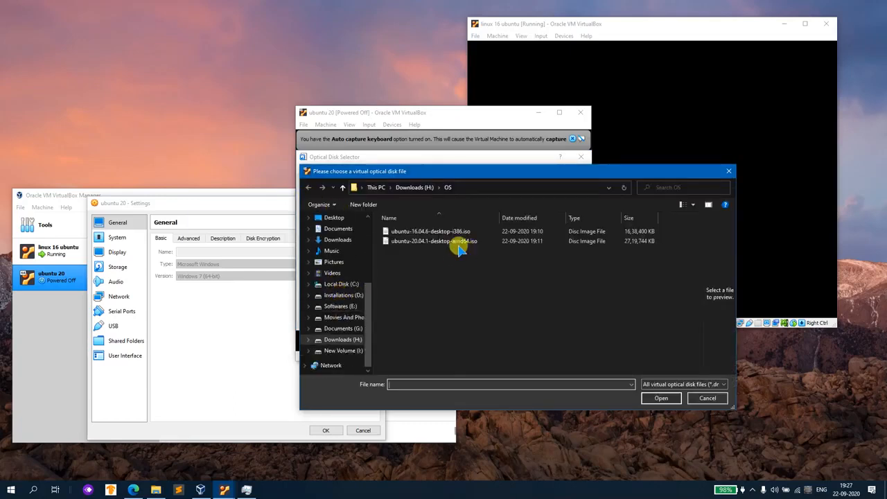
double_click(447, 241)
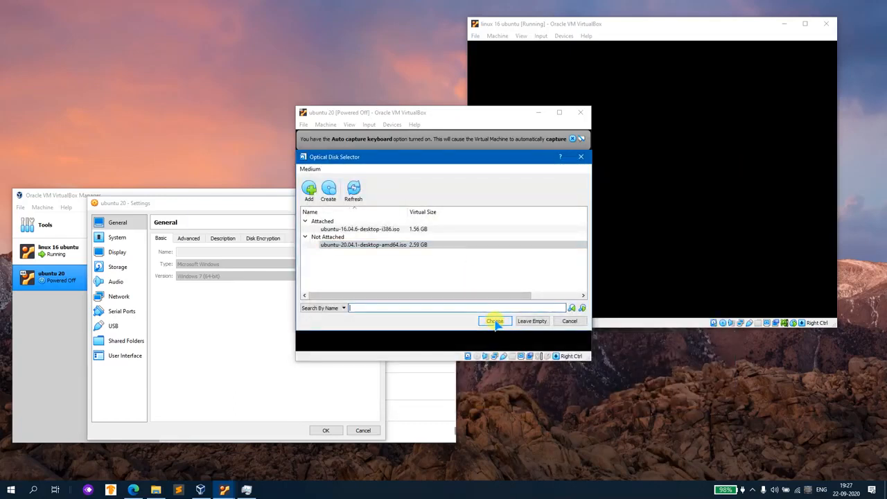
left_click(494, 320)
left_click(461, 304)
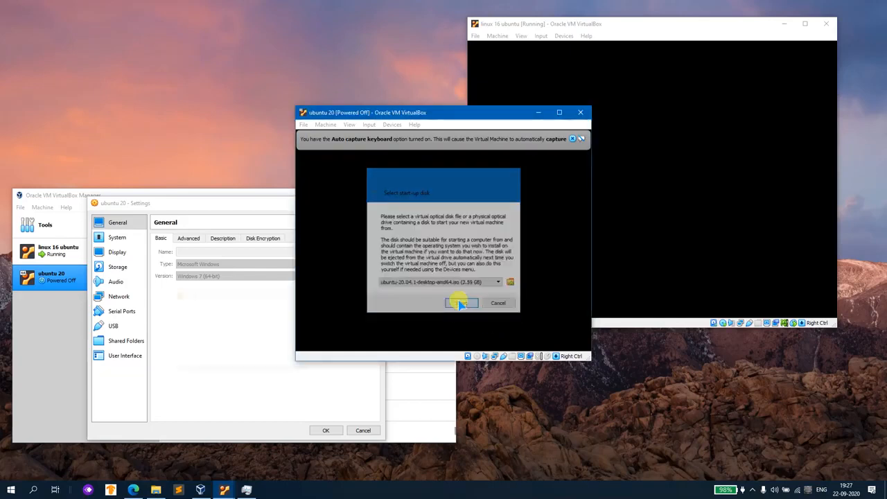
Reload the changed ubuntu 20 settings, then move the running machine's window clear and close the settings dialog
left_click(234, 313)
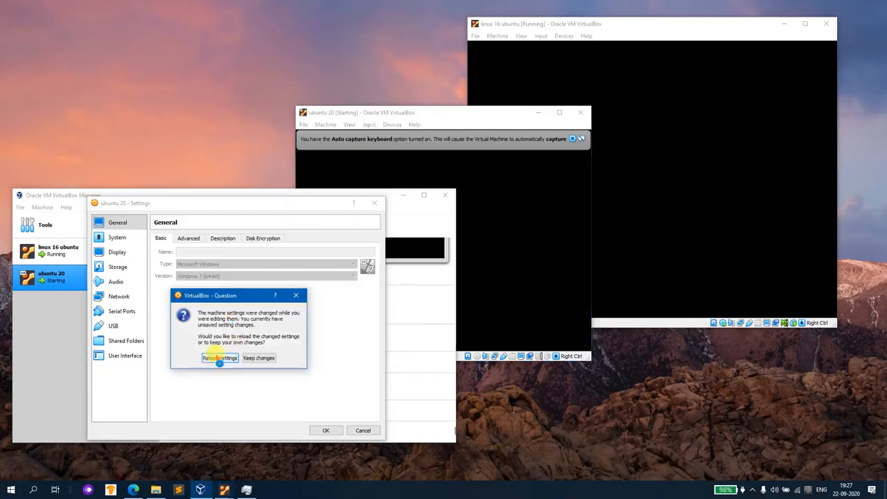
left_click(220, 358)
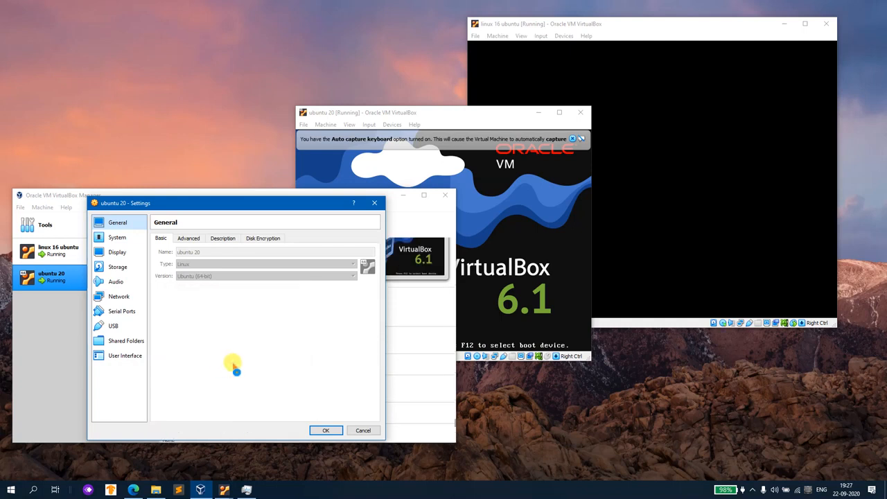
left_click_drag(439, 115, 647, 215)
left_click(238, 321)
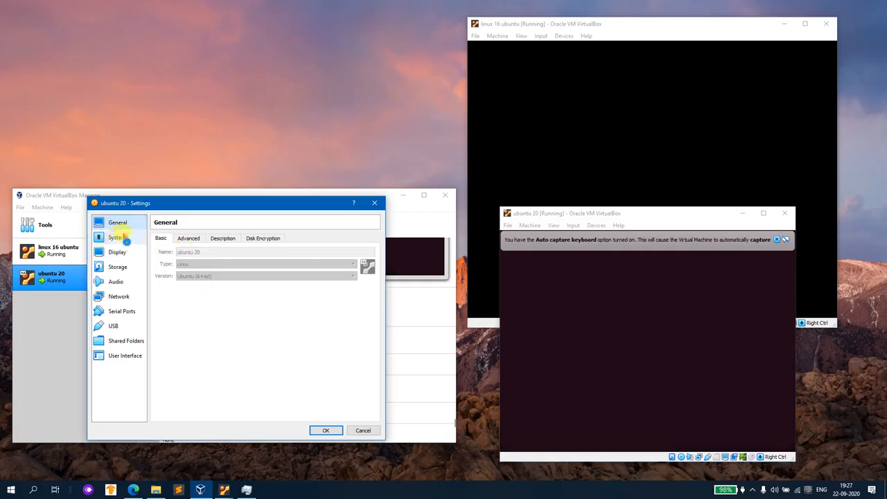
left_click(365, 431)
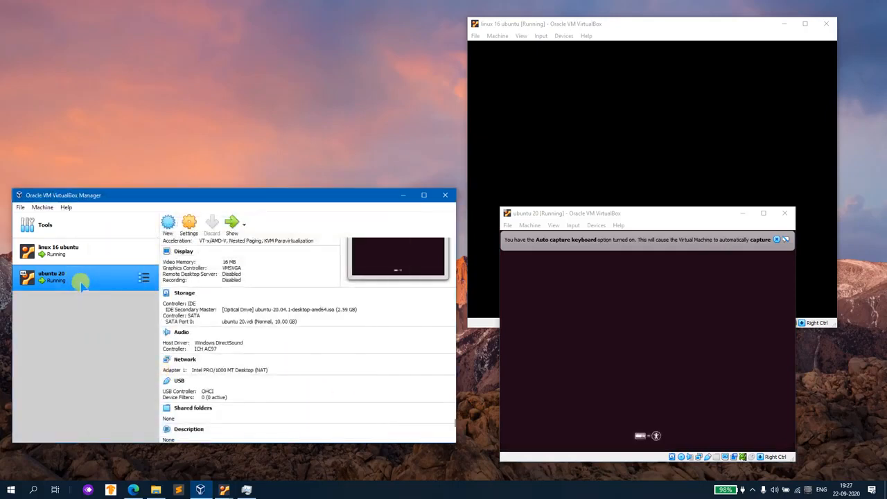
Reopen the ubuntu 20 machine's settings and view its advanced general options
right_click(104, 281)
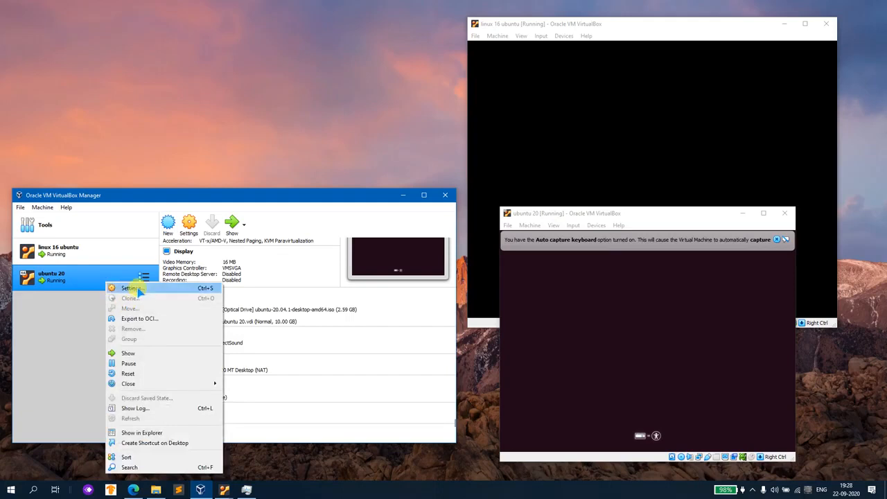
left_click(138, 288)
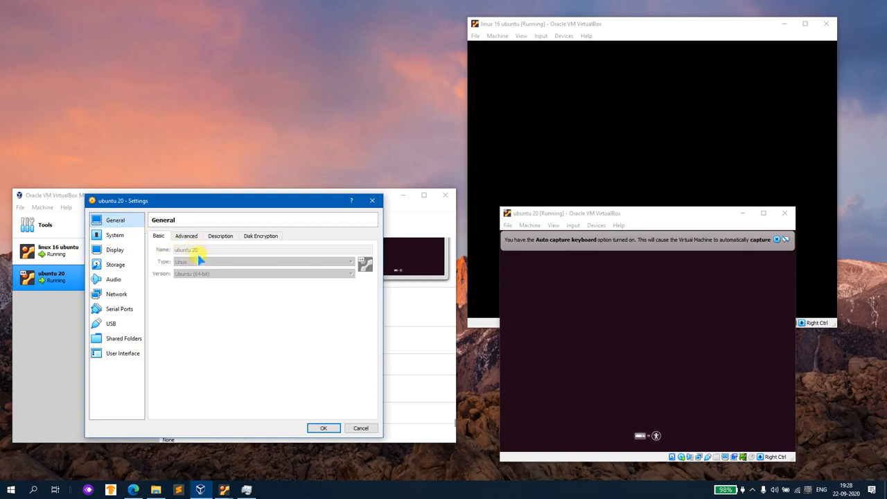
left_click(185, 235)
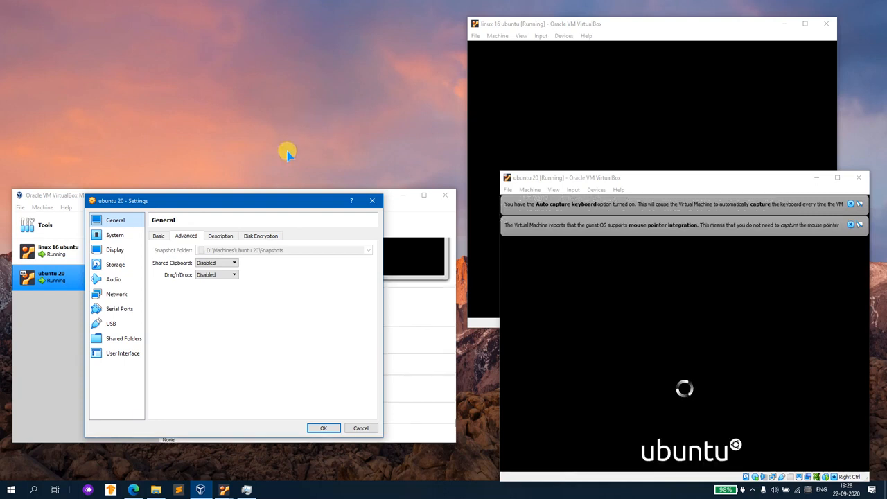
Enlarge the running ubuntu 20 window and place it beside the settings dialog
left_click_drag(613, 182, 175, 15)
left_click_drag(63, 4, 118, 95)
left_click_drag(215, 102, 120, 8)
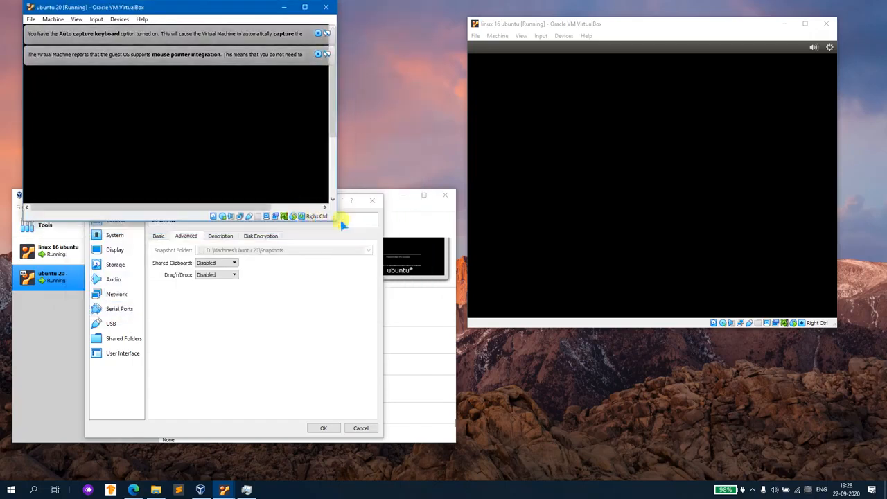
left_click_drag(343, 232, 440, 318)
left_click_drag(242, 7, 661, 161)
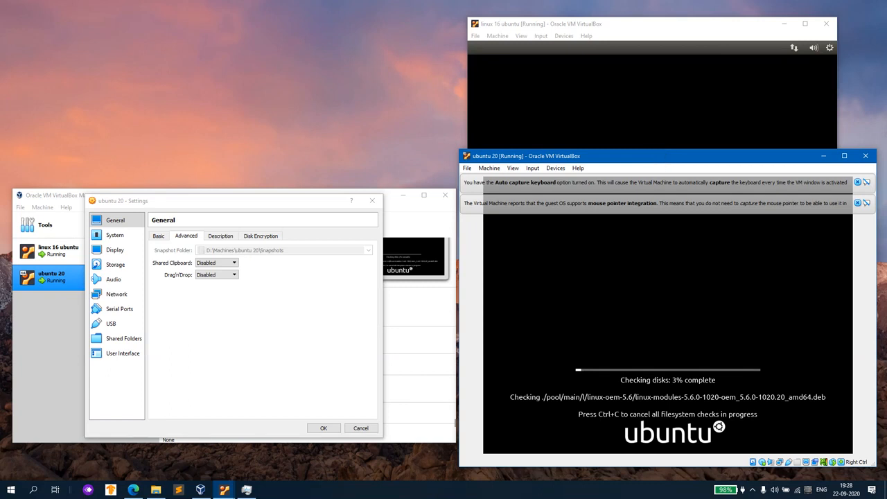
Review ubuntu 20's description, disk encryption, and motherboard, processor and acceleration settings
left_click(227, 235)
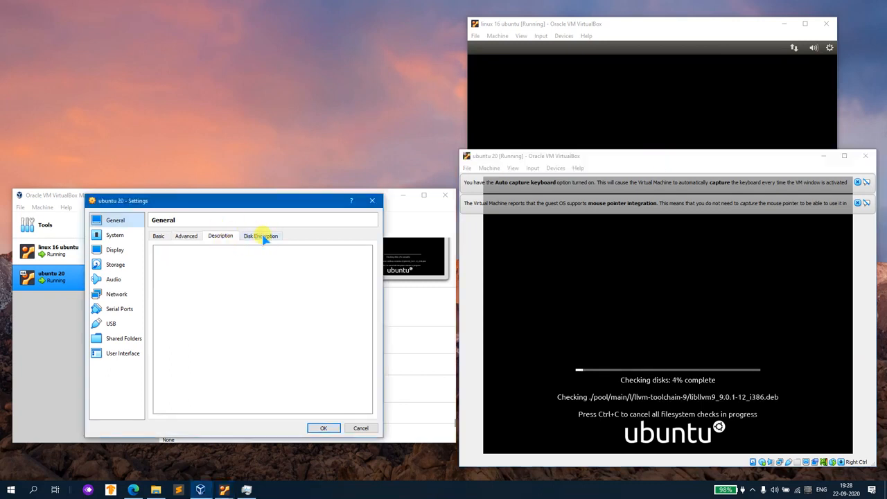
left_click(262, 236)
left_click(110, 236)
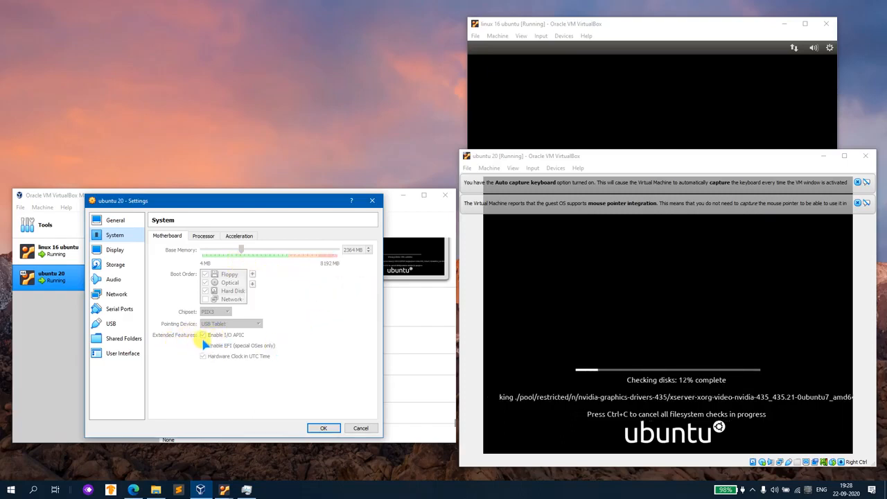
left_click(203, 235)
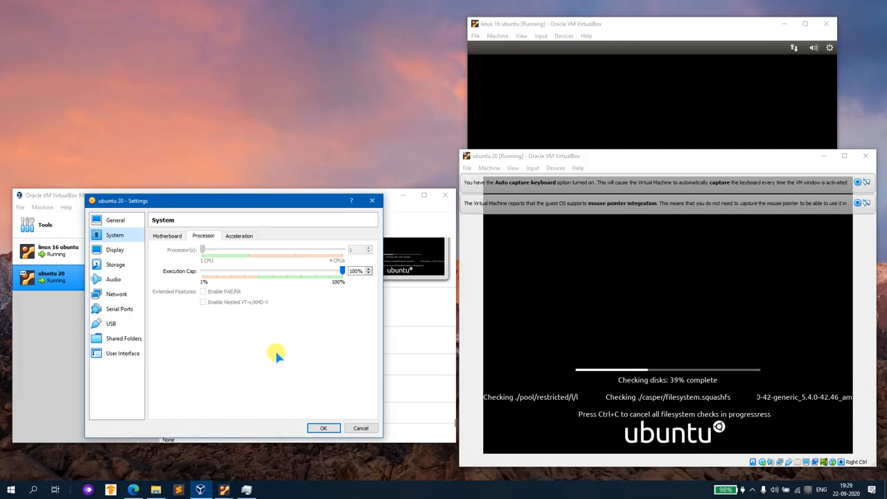
left_click(235, 236)
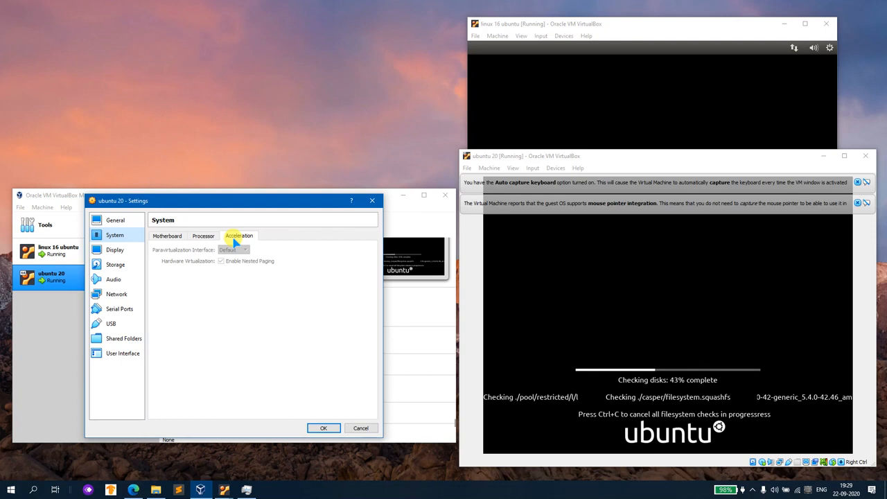
Review ubuntu 20's screen, remote display, recording, storage and audio settings
left_click(116, 251)
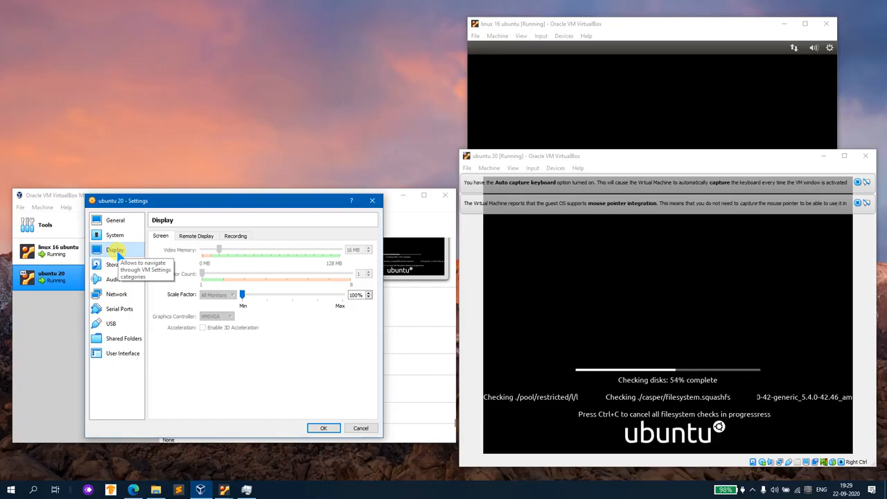
left_click(207, 236)
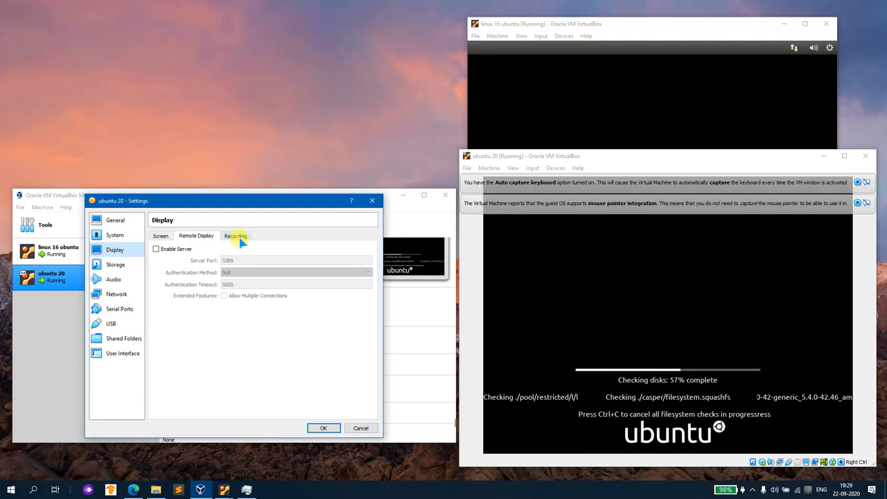
left_click(241, 240)
left_click(115, 268)
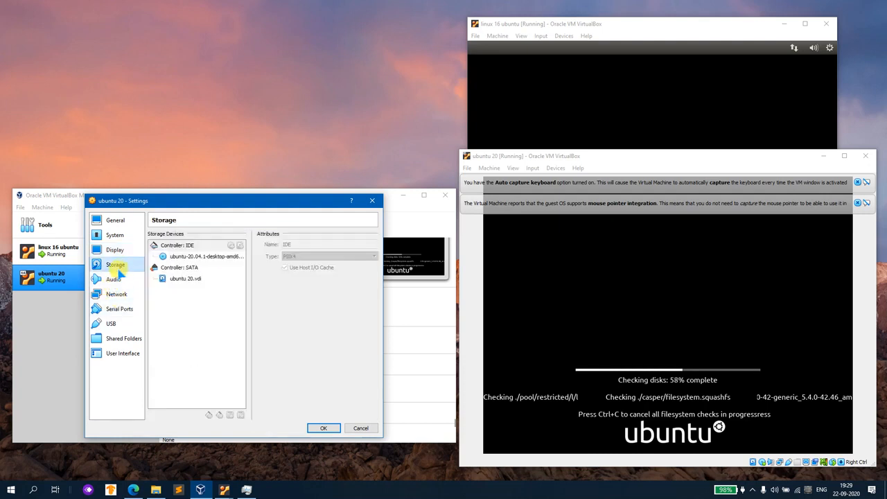
left_click(118, 279)
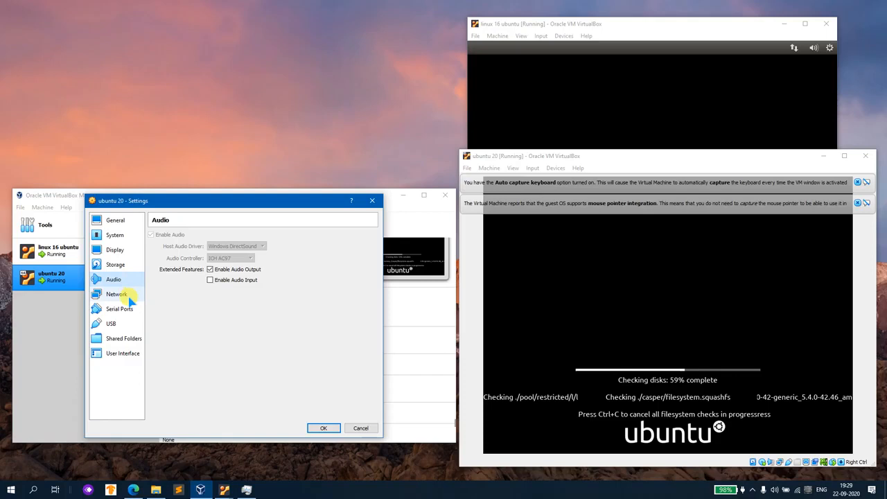
Review ubuntu 20's network, serial port, USB, shared folder and user interface settings, and accept the settings dialog
left_click(127, 297)
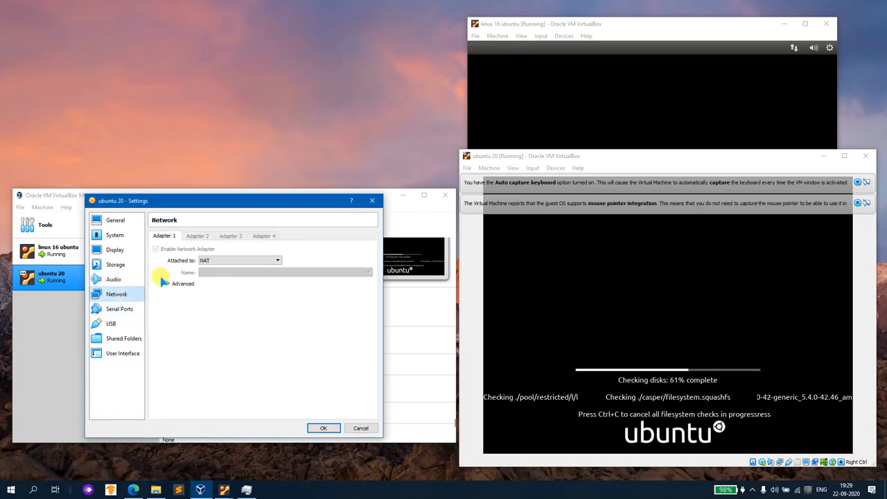
left_click(116, 309)
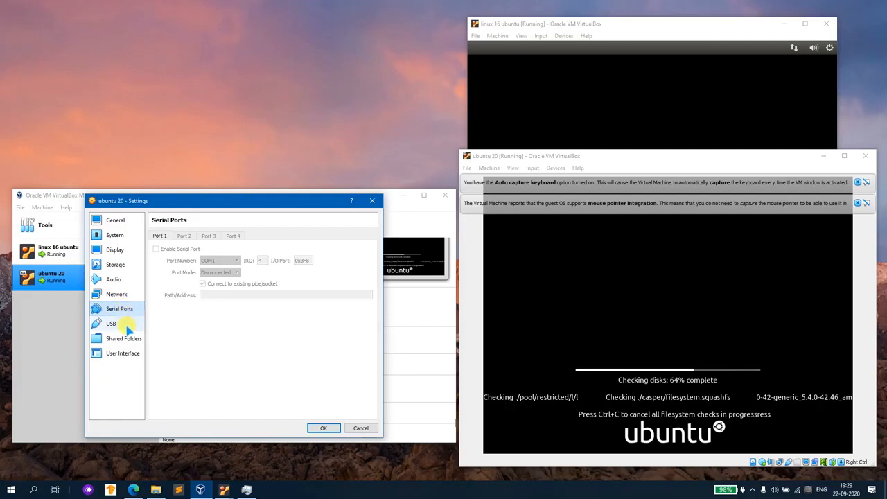
left_click(127, 327)
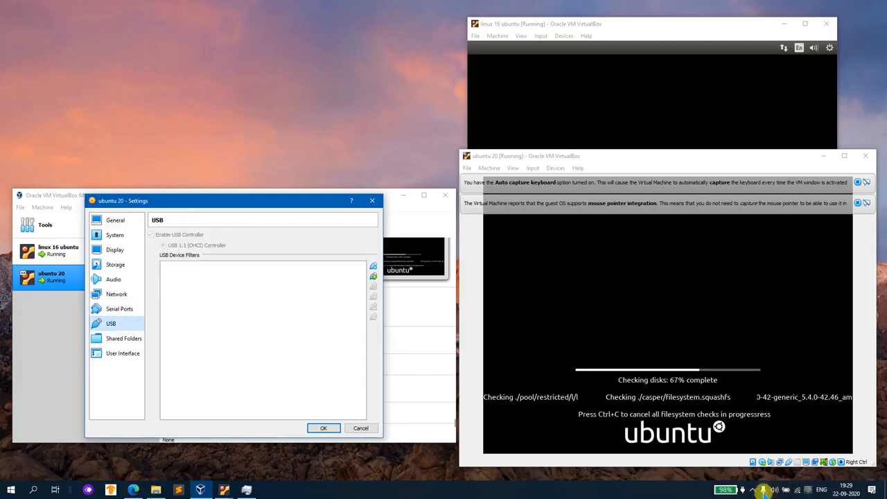
left_click(122, 342)
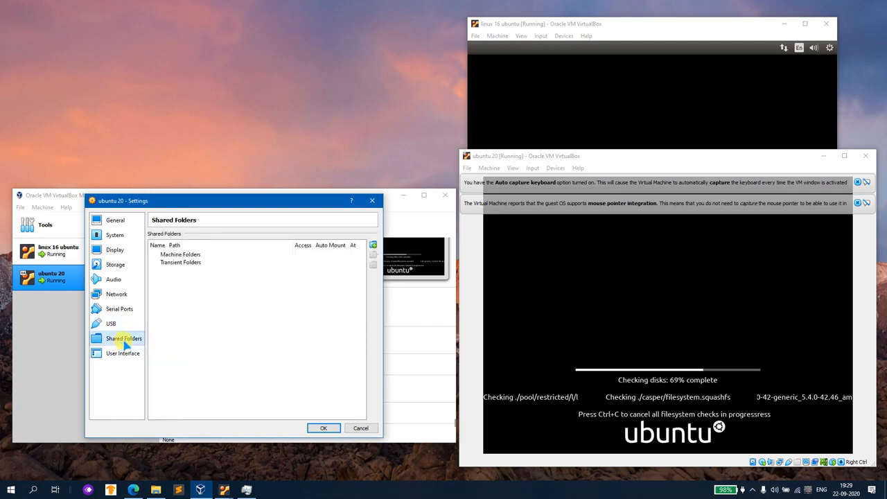
left_click(119, 353)
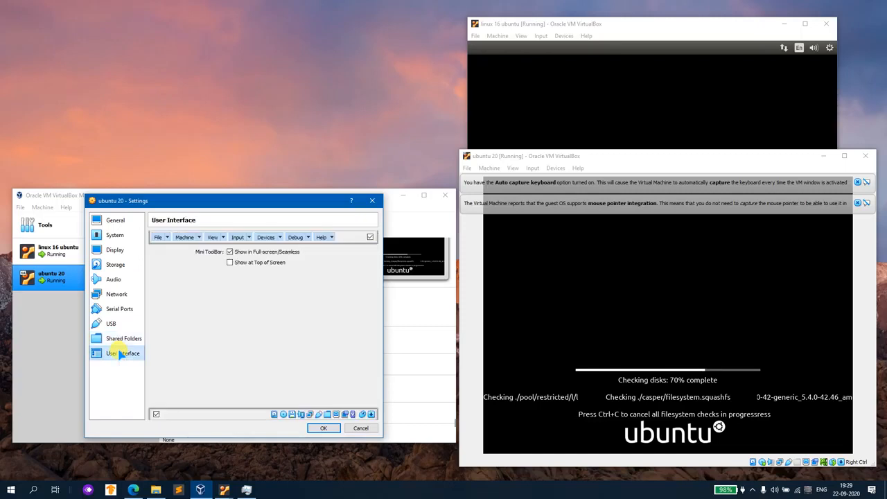
left_click(324, 428)
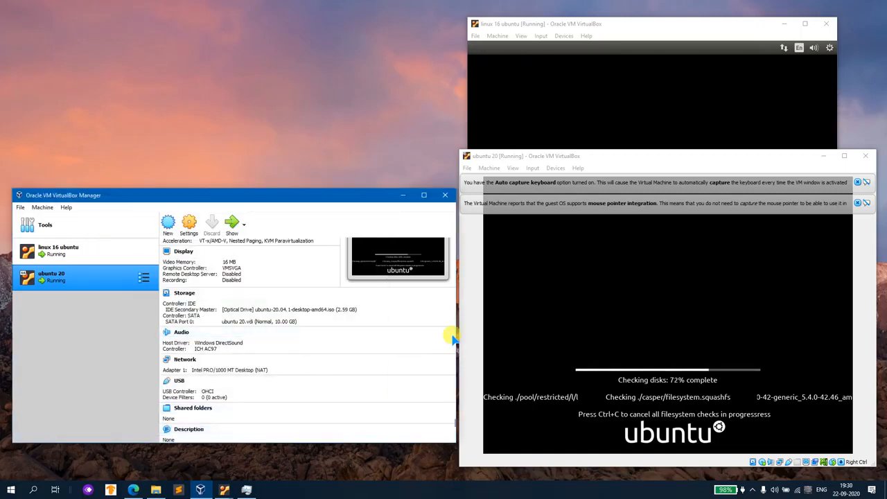
Arrange the ubuntu 20 window beside the linux 16 ubuntu window and the VirtualBox Manager below it
left_click_drag(592, 157, 165, 14)
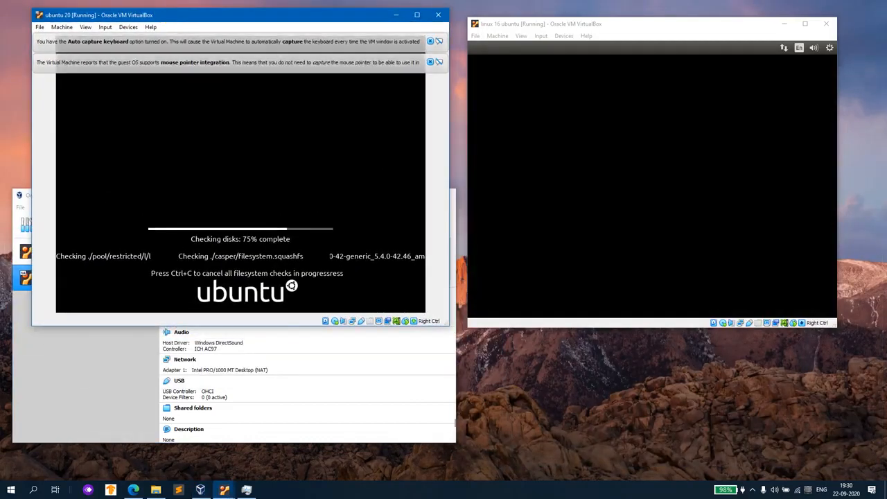
left_click(53, 363)
left_click_drag(180, 206, 188, 257)
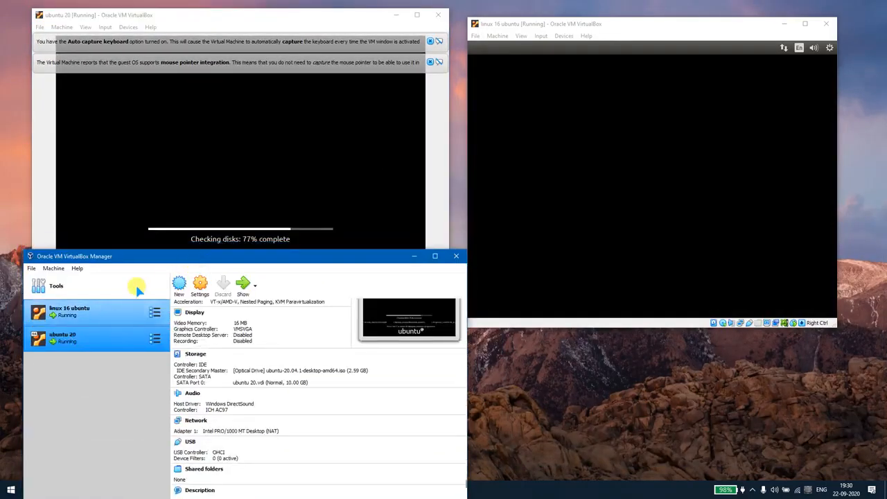
Maximize the linux 16 ubuntu window, then restore it and place it beside the ubuntu 20 window
left_click(651, 180)
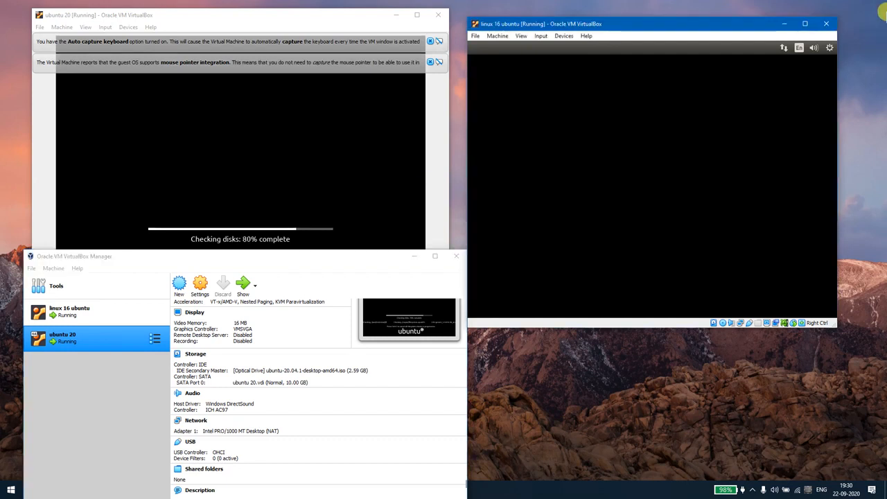
left_click(804, 23)
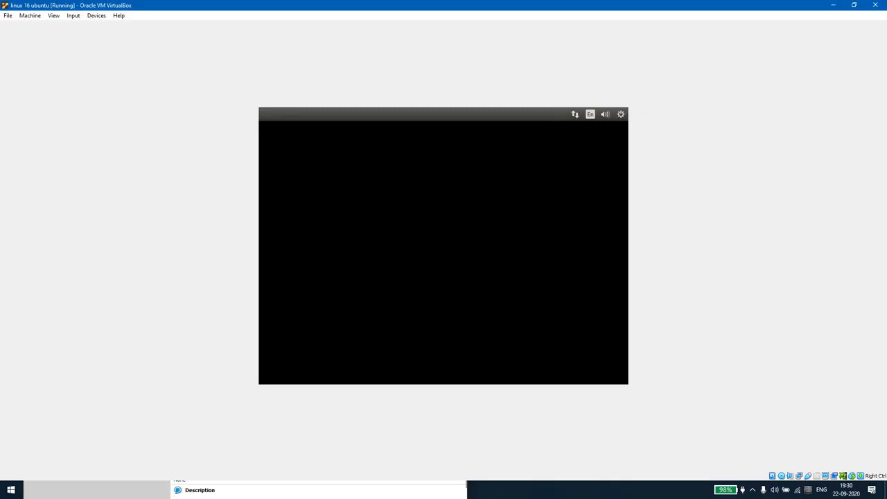
key("super+Down")
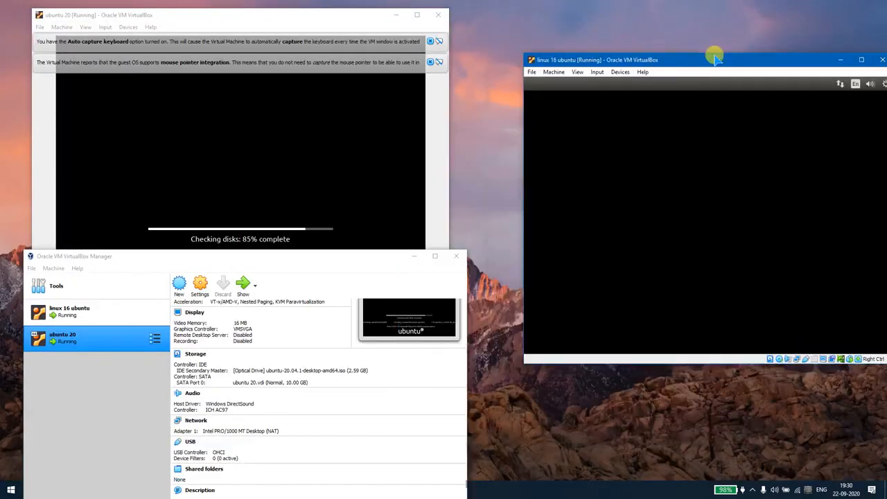
left_click_drag(690, 56, 648, 38)
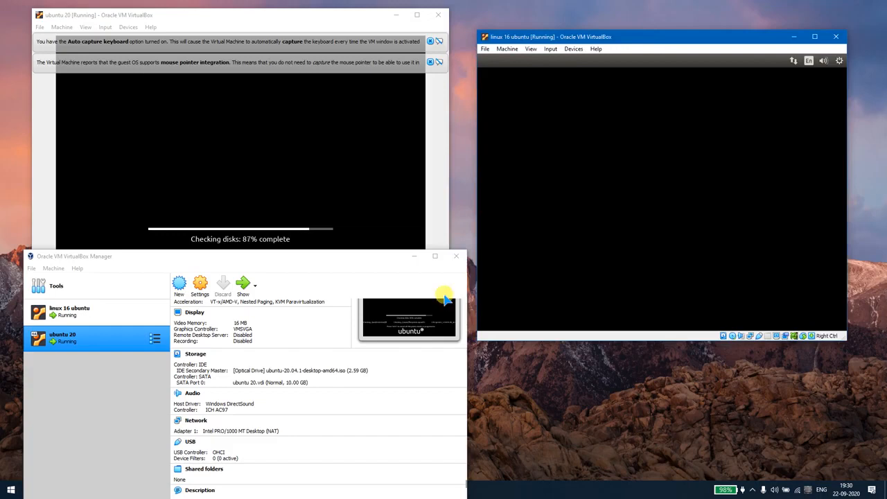
Reposition the VirtualBox Manager window so it overlaps only the lower part of the ubuntu 20 window
left_click_drag(338, 263, 341, 230)
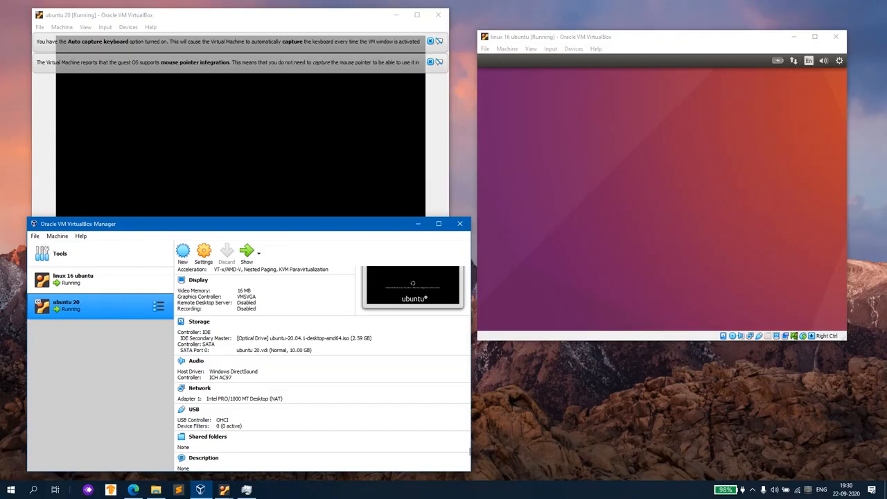
left_click(605, 96)
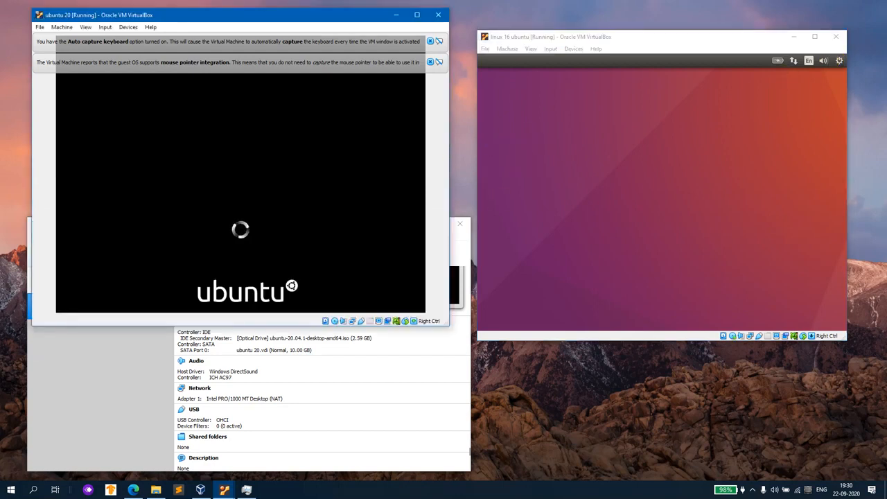
left_click(126, 374)
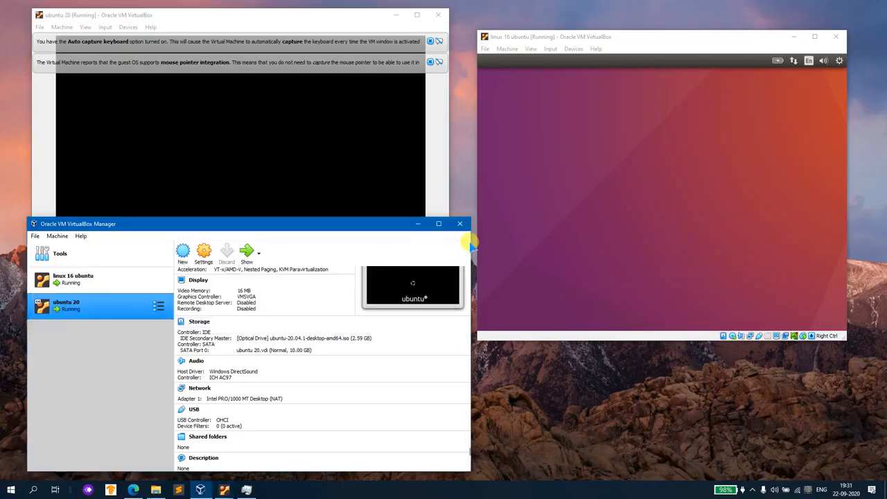
left_click(464, 210)
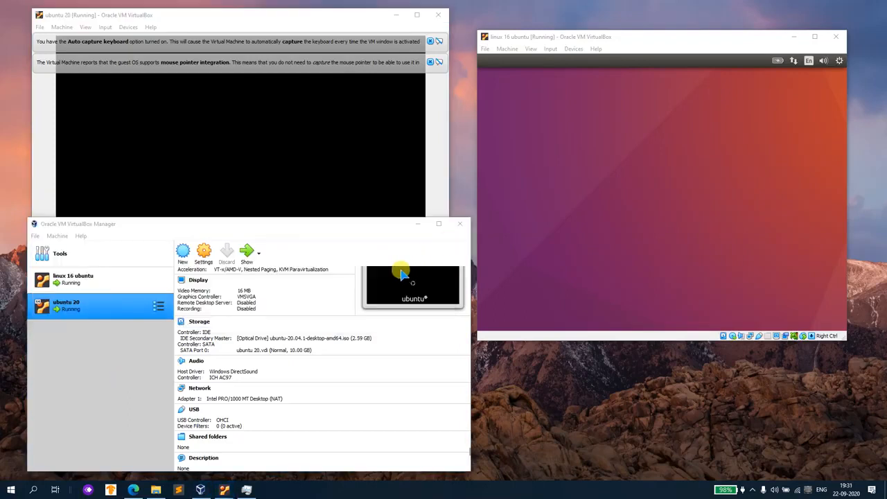
left_click_drag(304, 228, 305, 249)
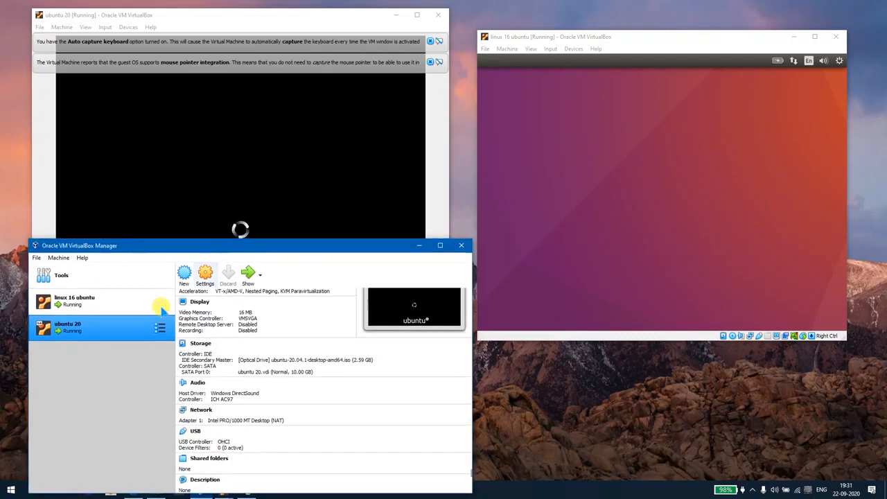
Compare the details of the linux 16 ubuntu and ubuntu 20 machines, leaving linux 16 ubuntu selected
left_click(122, 302)
left_click(97, 326)
left_click(104, 302)
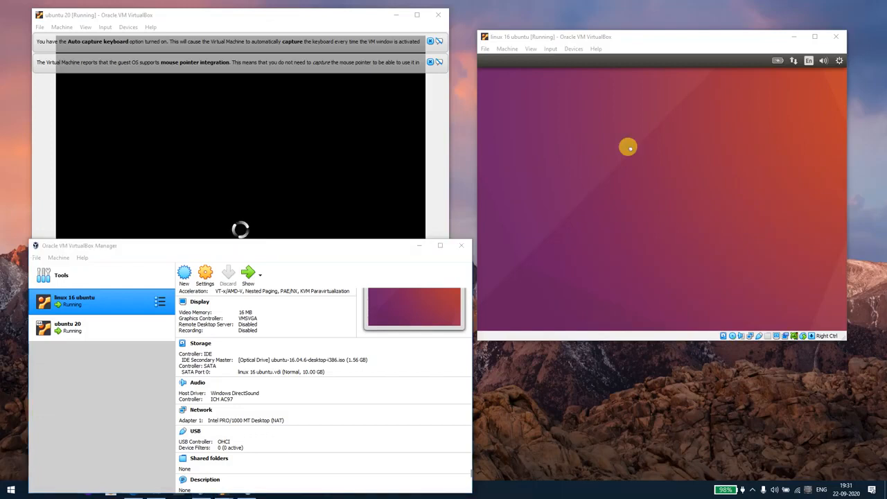
Open the settings of the ubuntu 20 machine and review the General options, including Advanced, Description and Disk Encryption
left_click(544, 36)
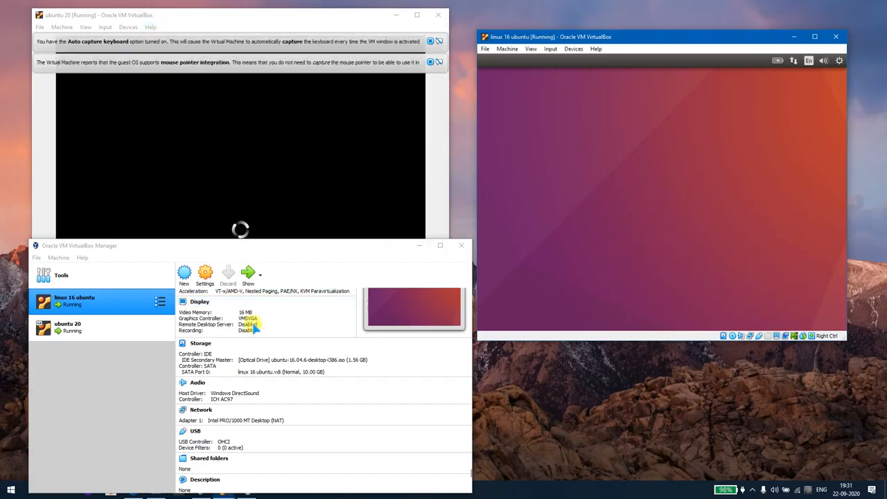
left_click(303, 253)
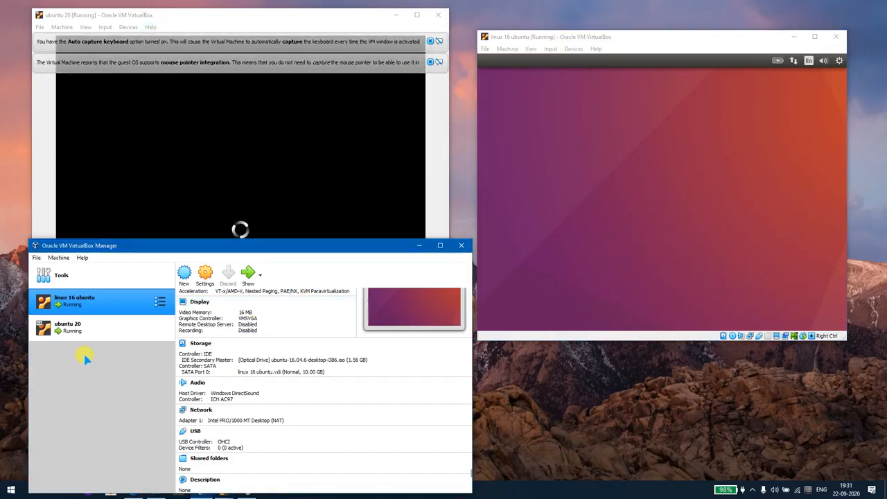
right_click(103, 330)
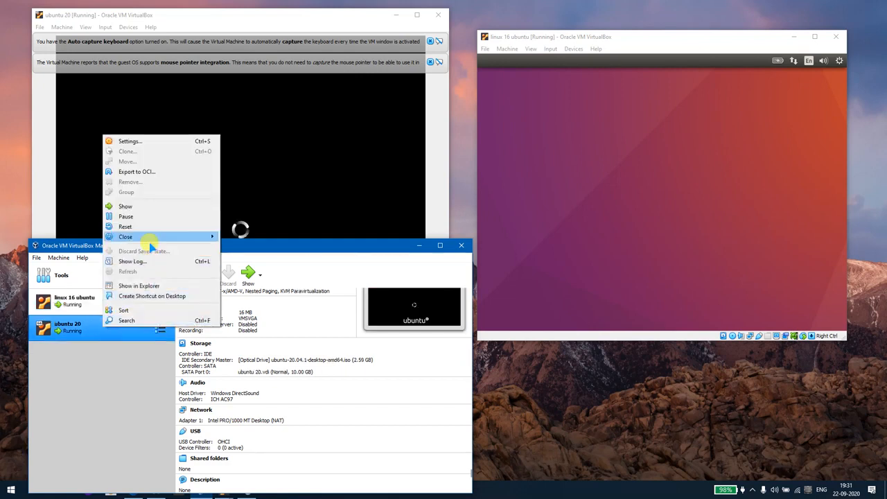
left_click(159, 141)
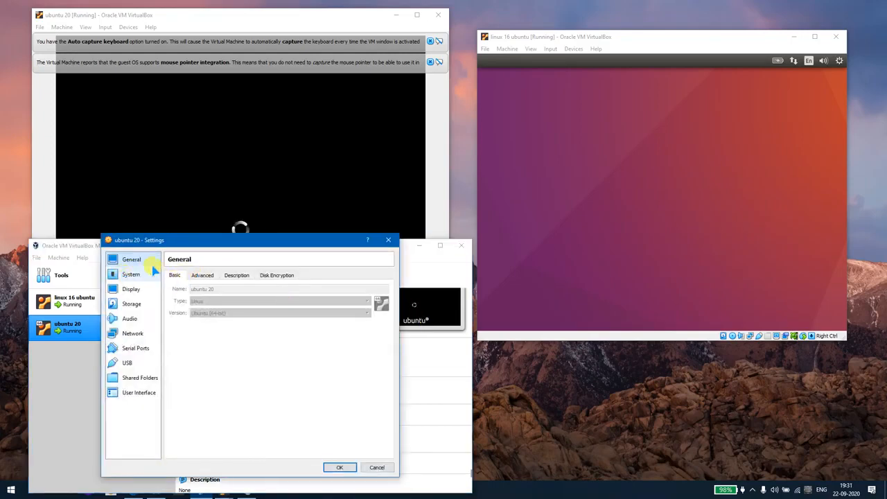
left_click(206, 276)
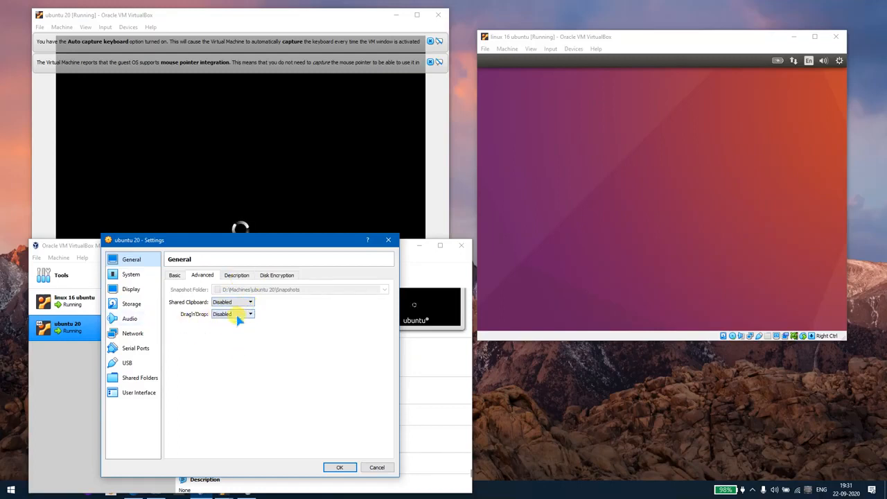
left_click(673, 409)
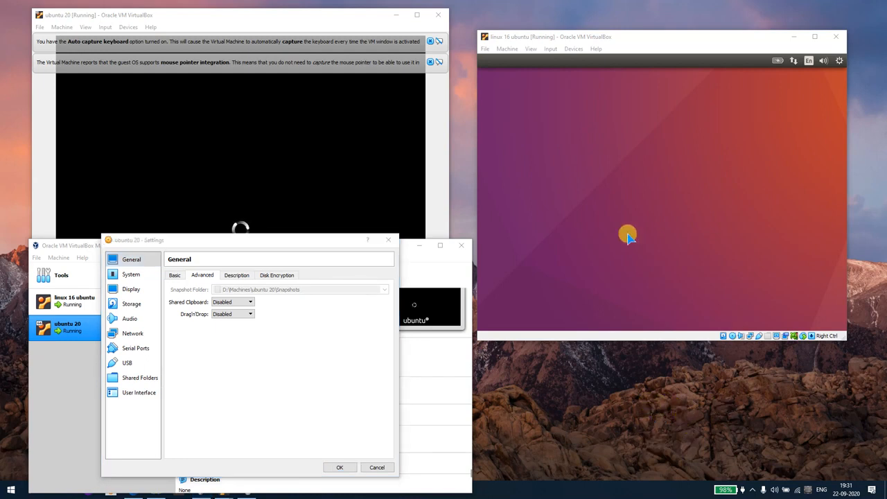
left_click(239, 276)
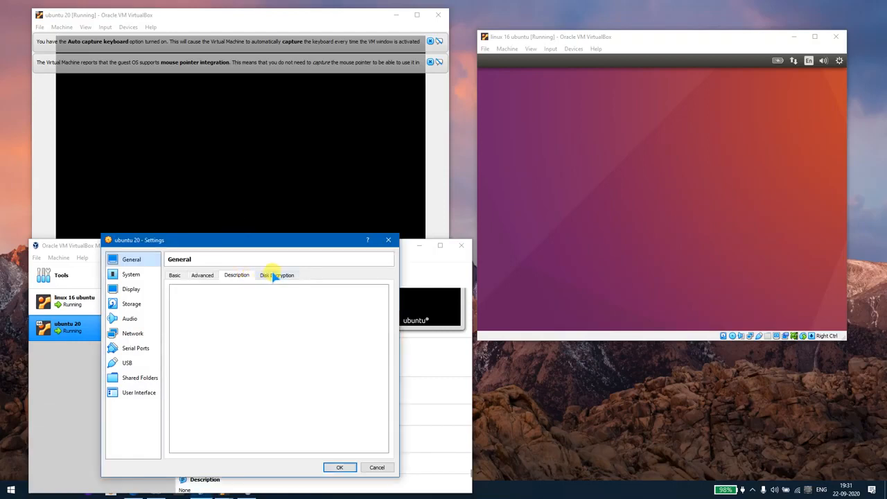
left_click(277, 275)
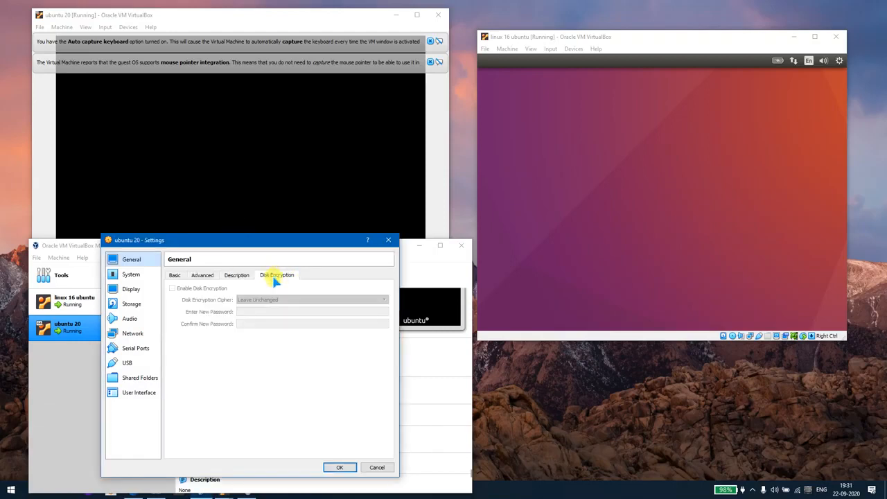
Review the Motherboard, Processor and Acceleration options in the ubuntu 20 System settings
left_click(126, 275)
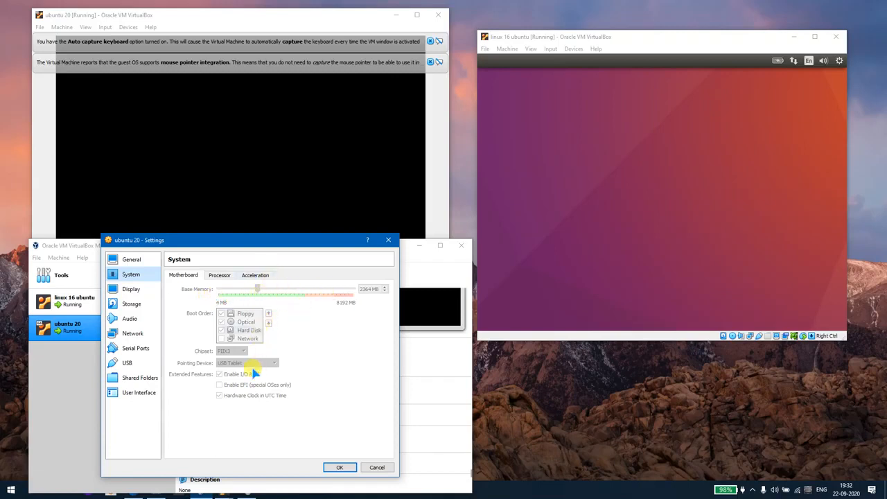
left_click(225, 275)
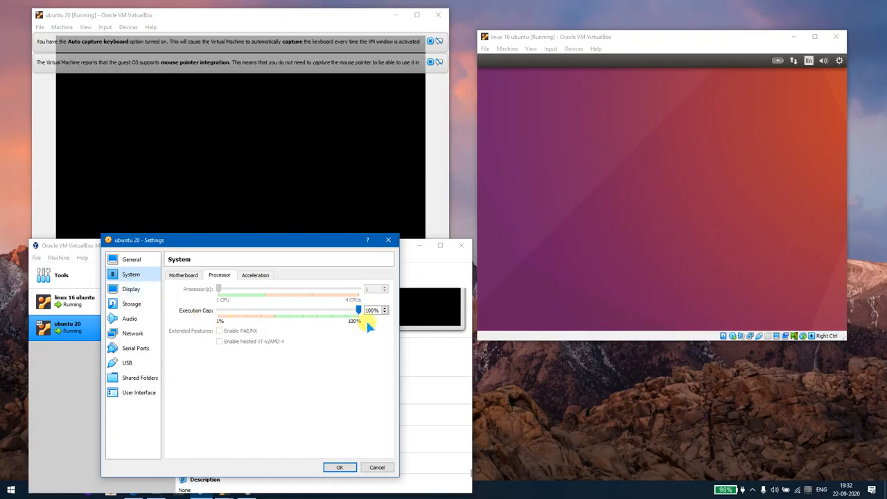
left_click(258, 275)
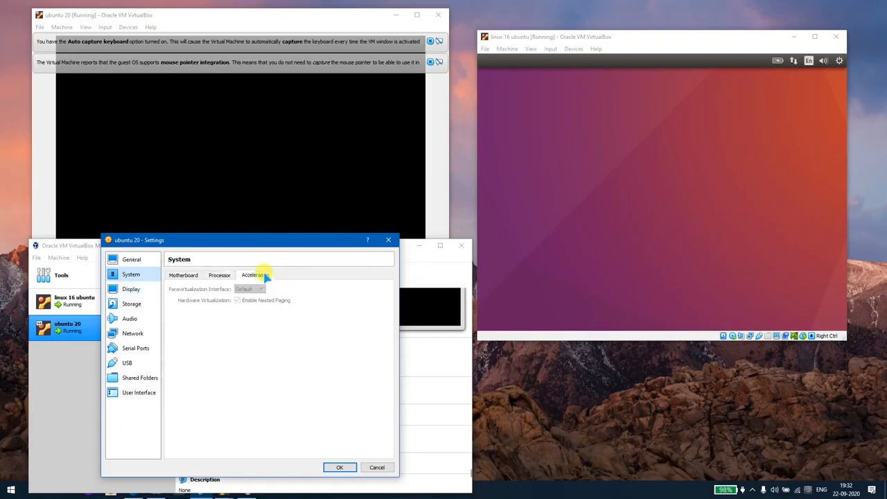
Review the Screen, Remote Display and Recording options in the ubuntu 20 Display settings
left_click(128, 289)
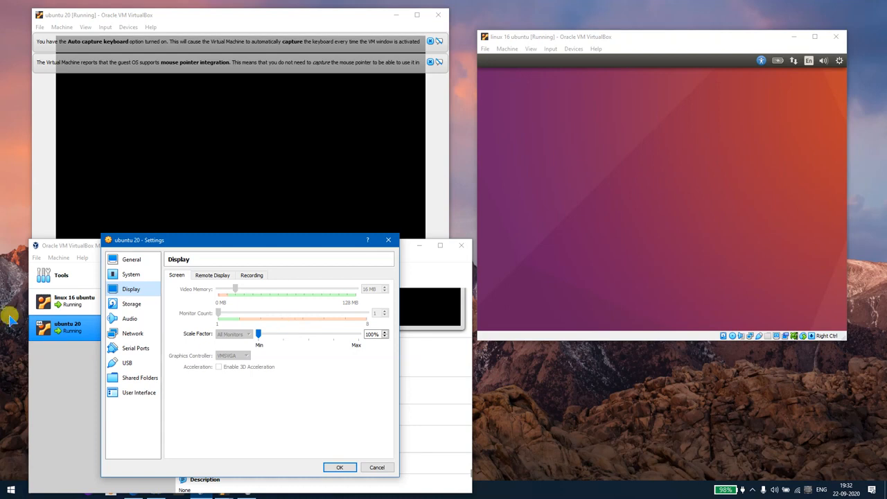
left_click(638, 142)
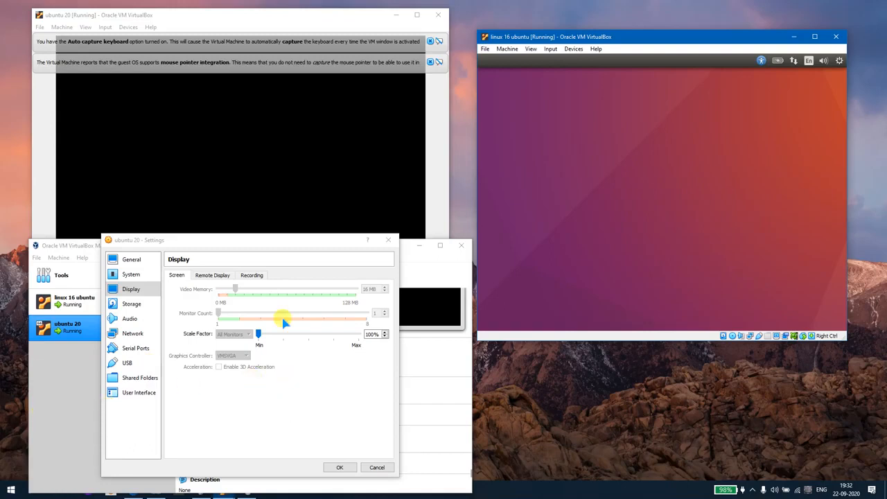
left_click(261, 135)
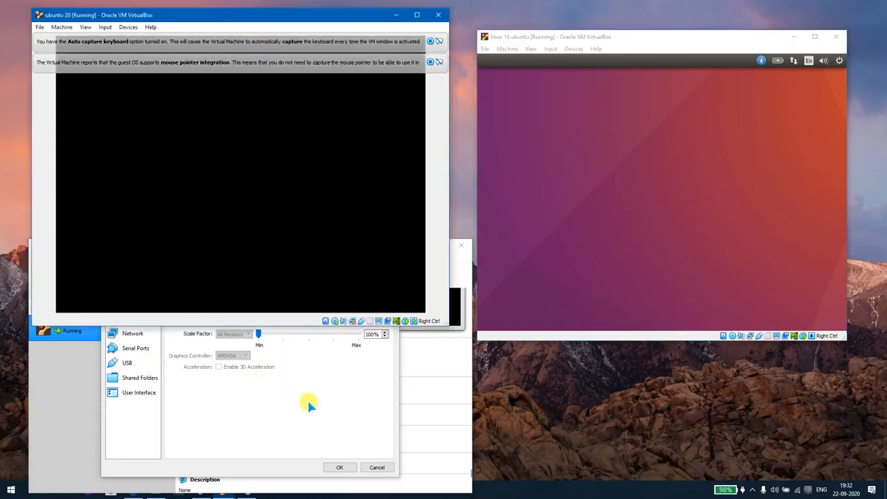
left_click(311, 404)
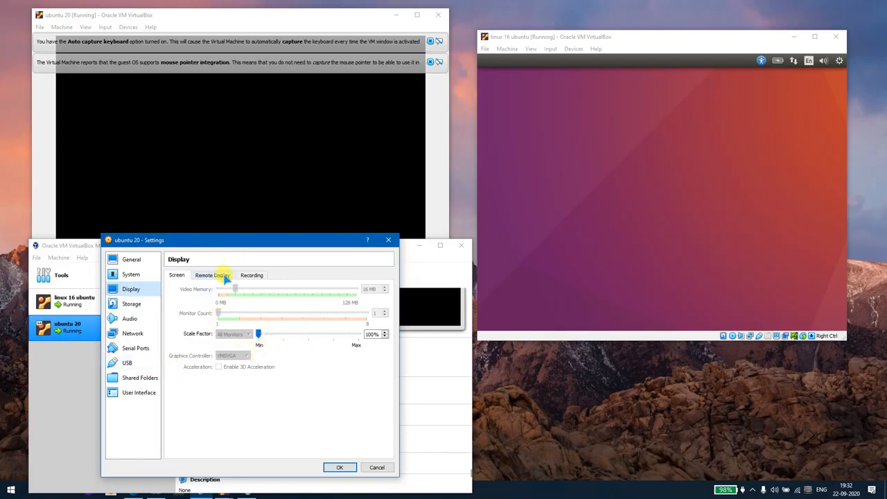
left_click(223, 275)
left_click(259, 277)
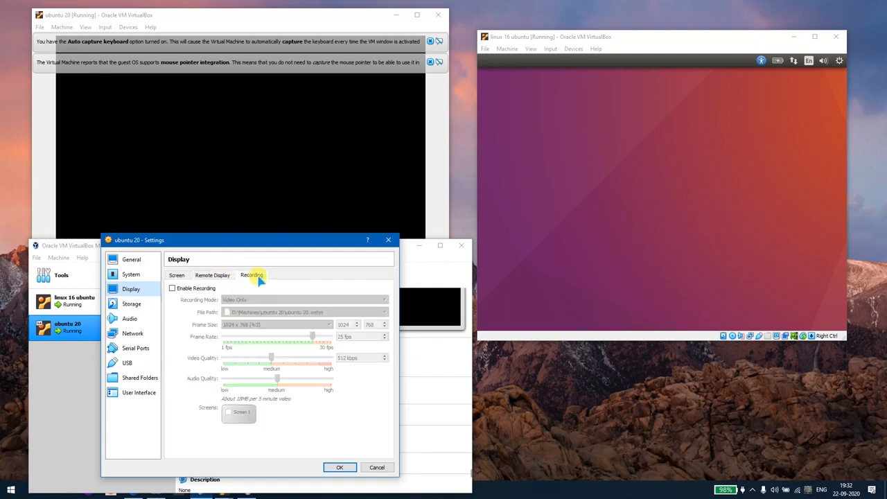
Review the ubuntu 20 settings from Storage through Audio, Network, Serial Ports, USB, Shared Folders and User Interface, then close the settings
left_click(132, 305)
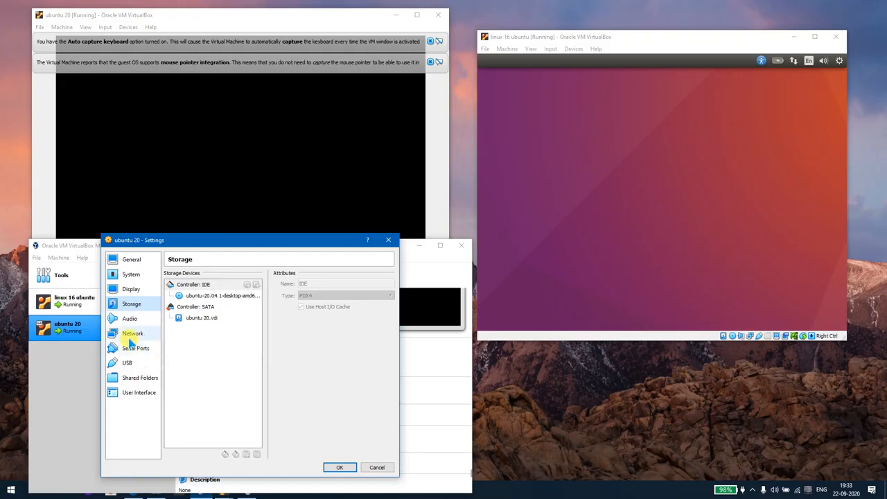
left_click(130, 319)
left_click(132, 335)
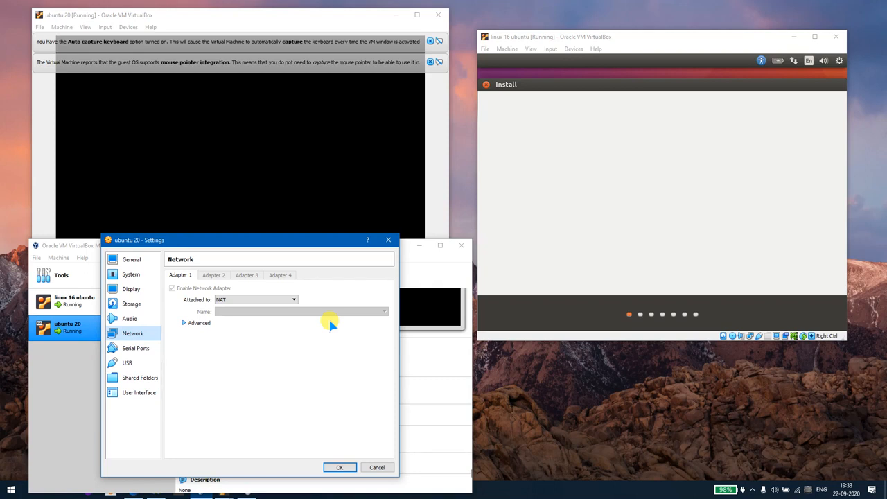
left_click(136, 350)
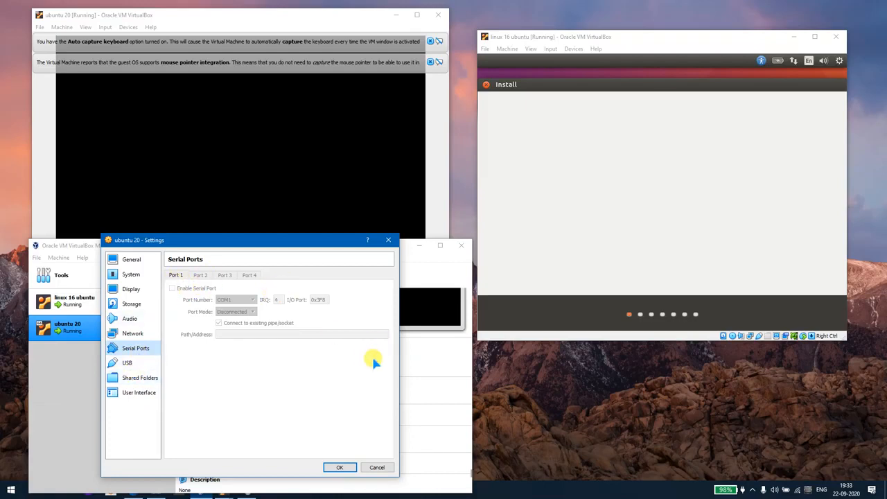
left_click(123, 363)
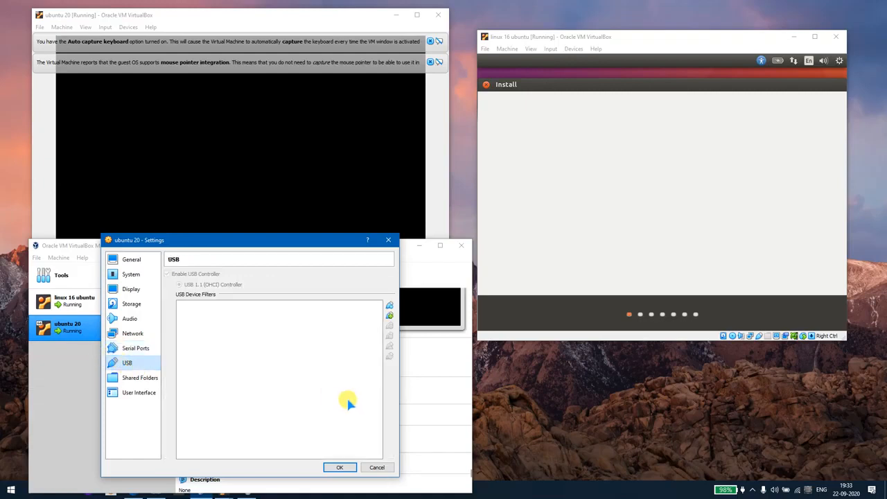
left_click(133, 382)
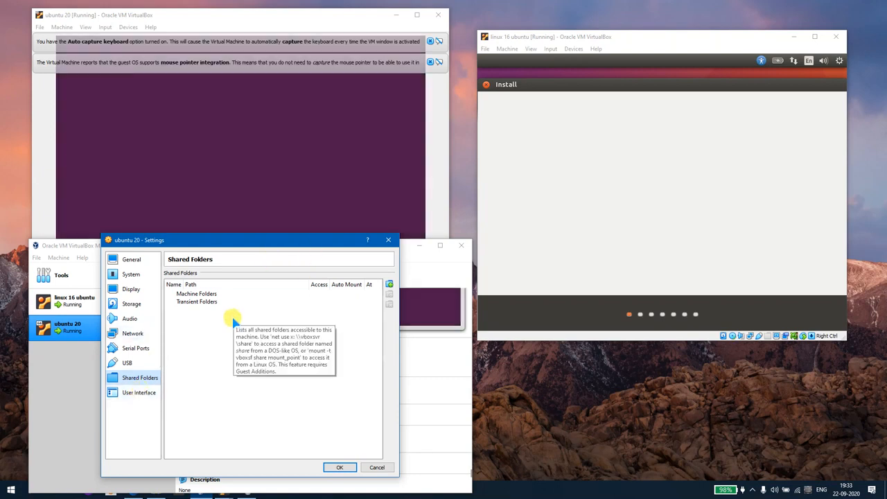
left_click(118, 392)
left_click(340, 468)
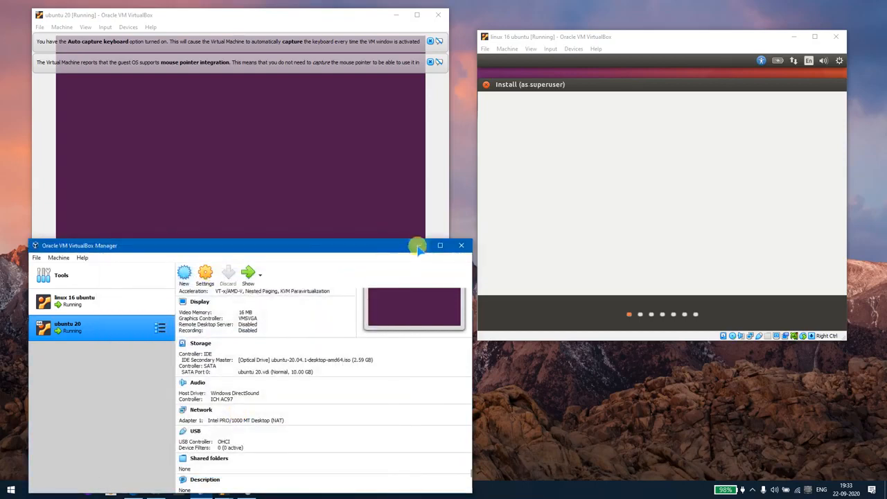
Minimize the VirtualBox Manager and place the restored linux 16 ubuntu window beside the ubuntu 20 window
left_click(419, 246)
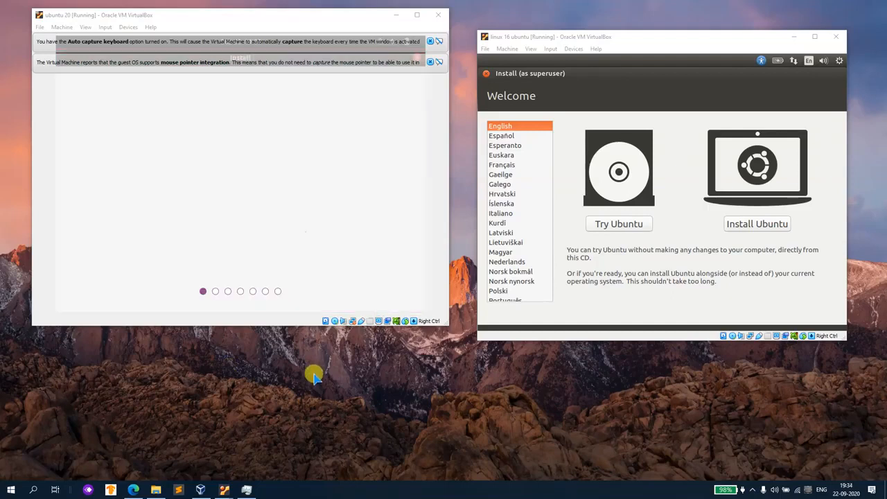
double_click(633, 38)
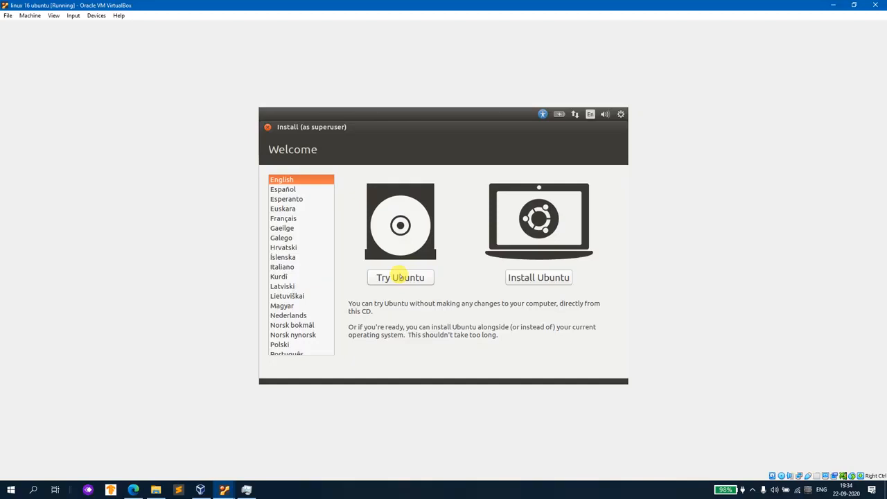
double_click(242, 7)
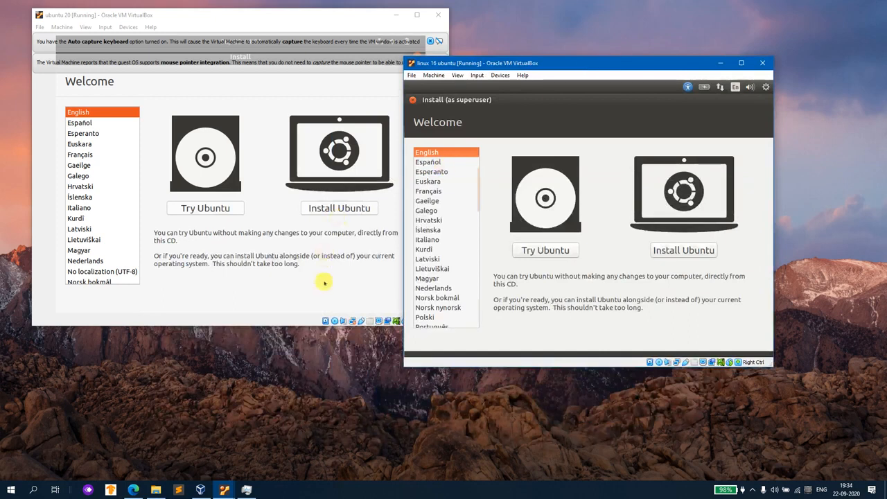
left_click_drag(548, 63, 611, 30)
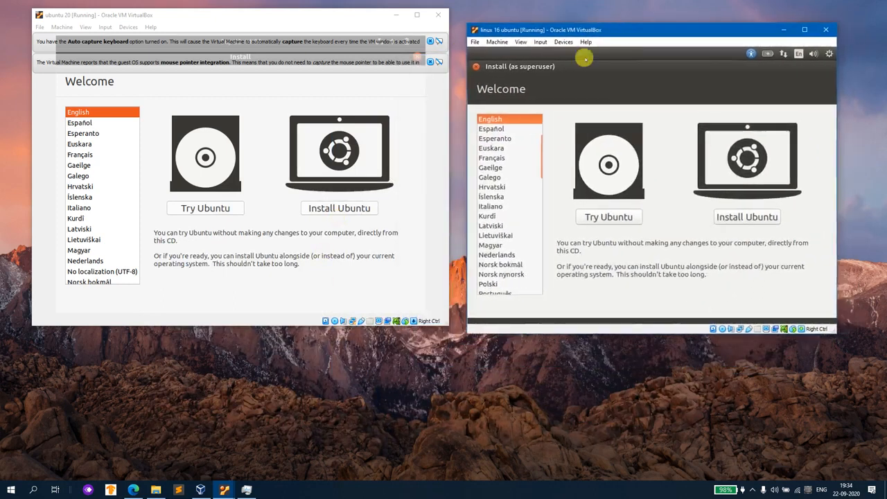
Dismiss both notifications in the ubuntu 20 window and align the two machine windows side by side
left_click(430, 62)
left_click(429, 41)
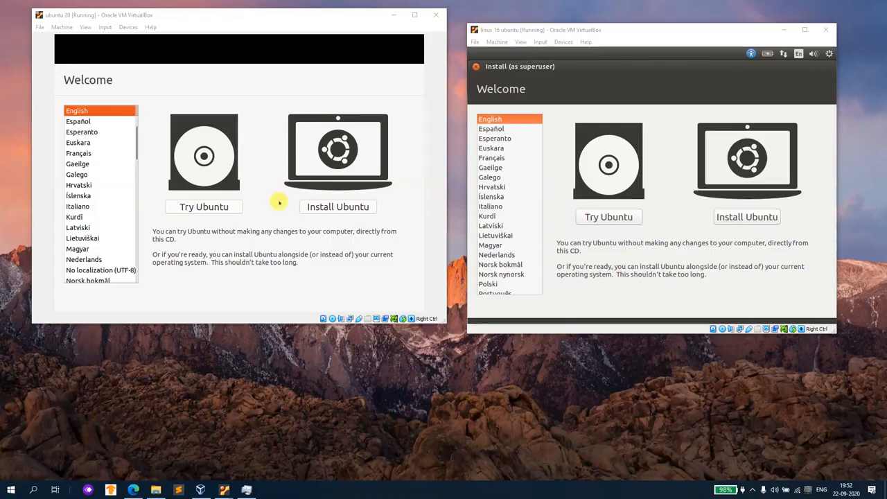
left_click_drag(154, 21, 155, 43)
mouse_move(633, 27)
left_mouse_down()
mouse_move(655, 34)
mouse_move(636, 42)
left_mouse_up()
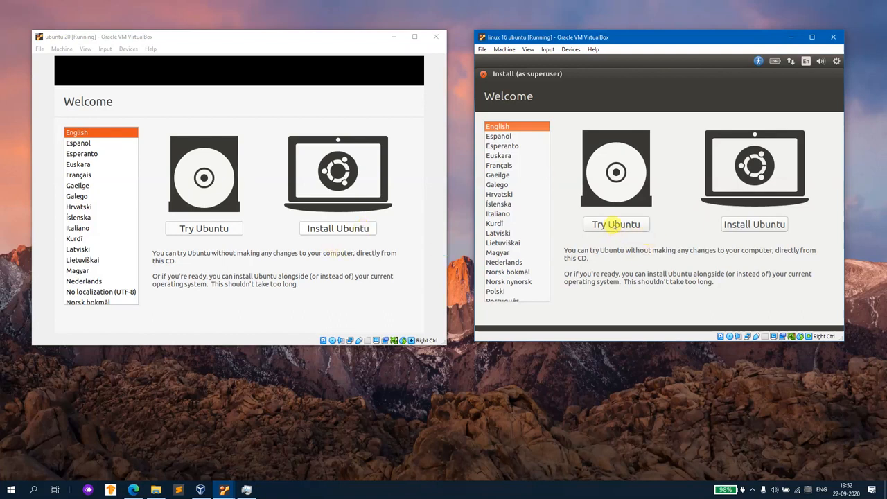
Choose Try Ubuntu on the linux 16 ubuntu machine and Install Ubuntu on the ubuntu 20 machine
left_click(616, 223)
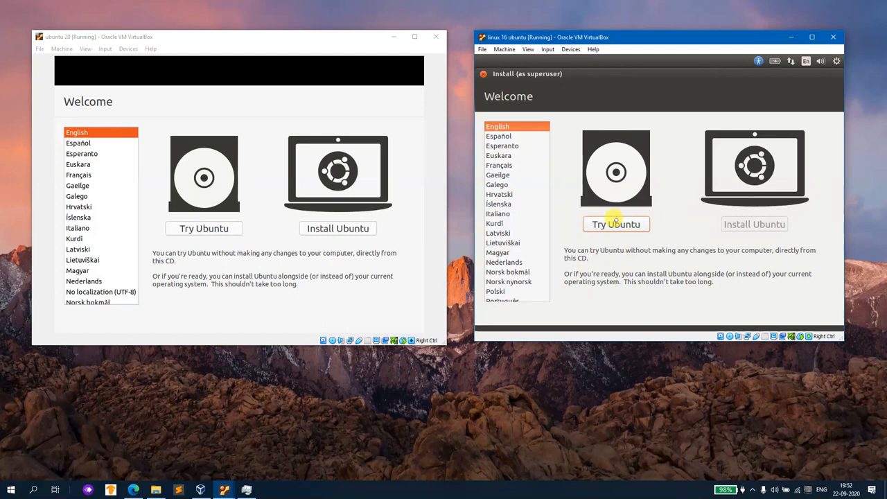
left_click(354, 229)
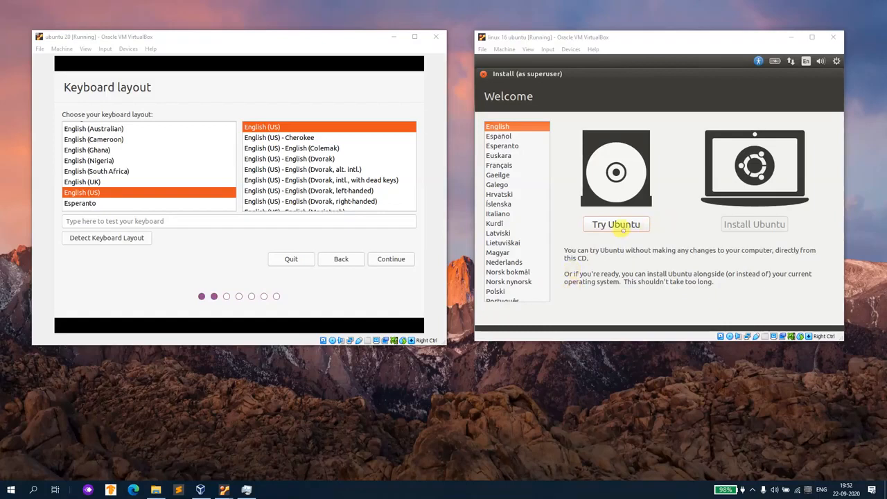
left_click(615, 223)
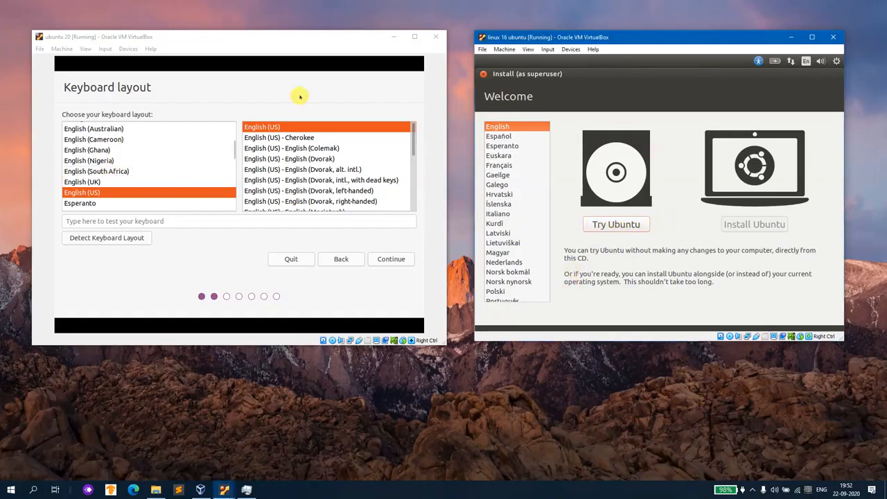
Accept the English (US) keyboard layout in the ubuntu 20 installer and continue with Minimal installation
left_click(391, 258)
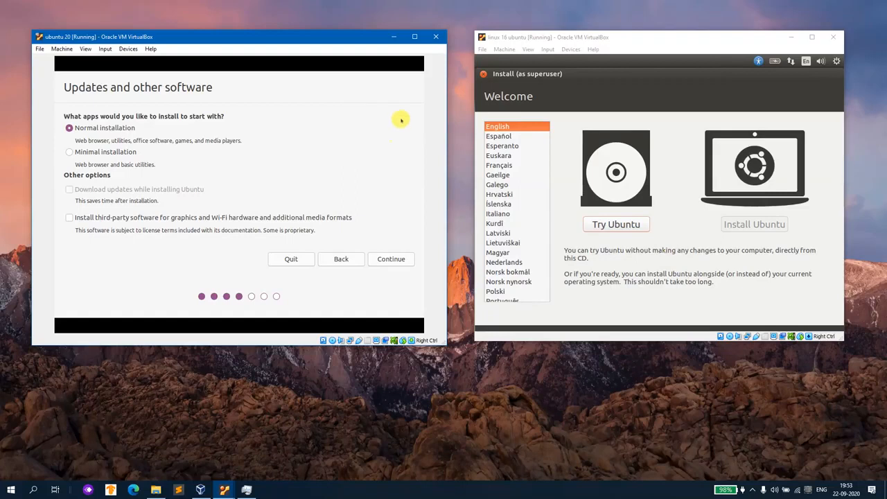
left_click(86, 152)
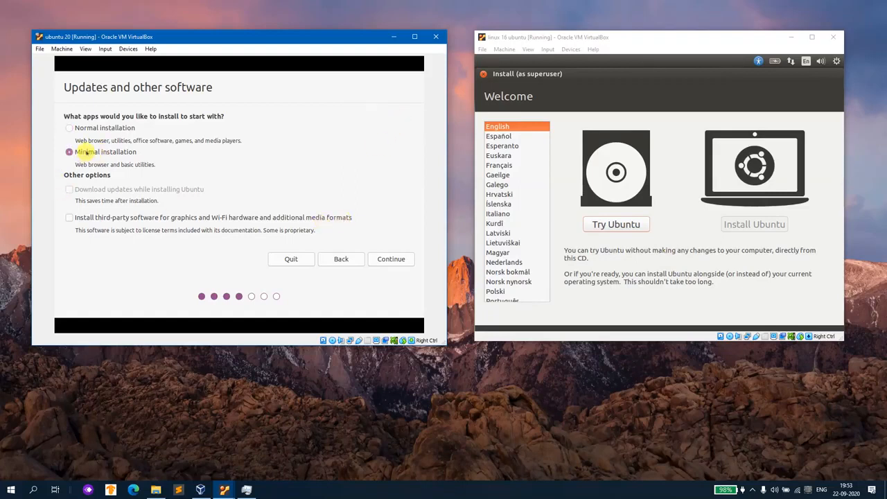
left_click(398, 258)
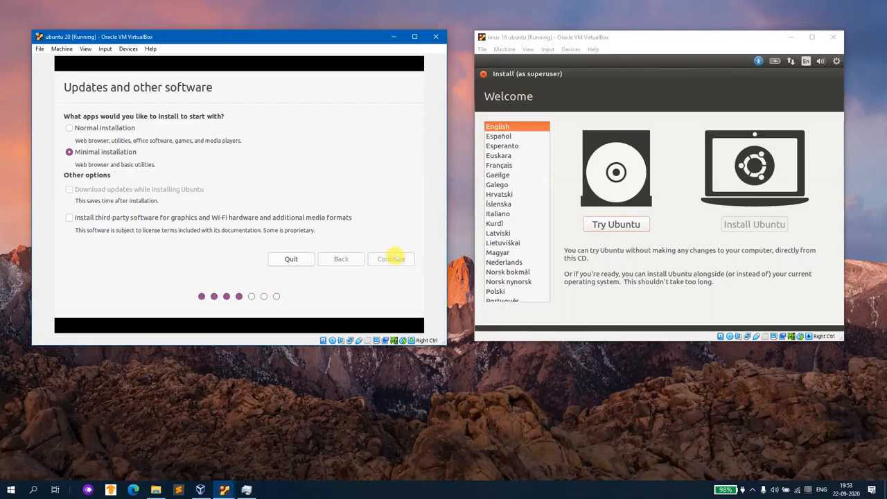
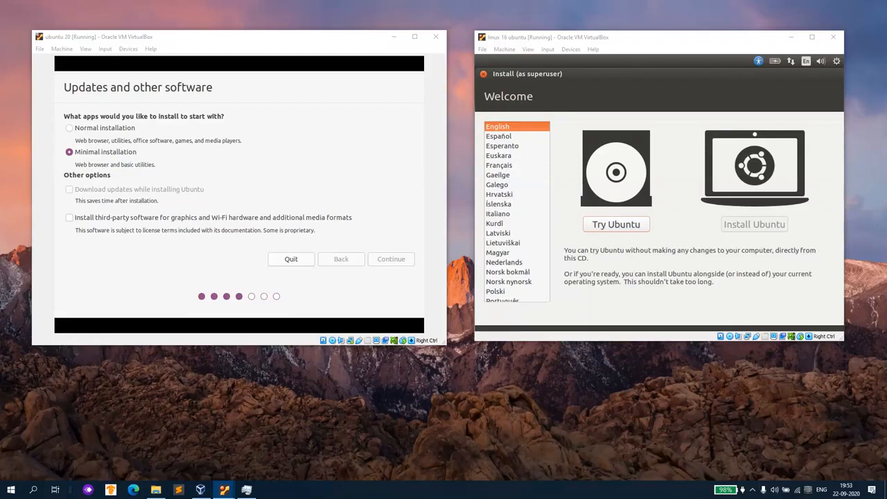
Start the ubuntu 20 installation with Erase disk and install Ubuntu, confirming the disk changes, and set the location to Kolkata
key("alt+Tab")
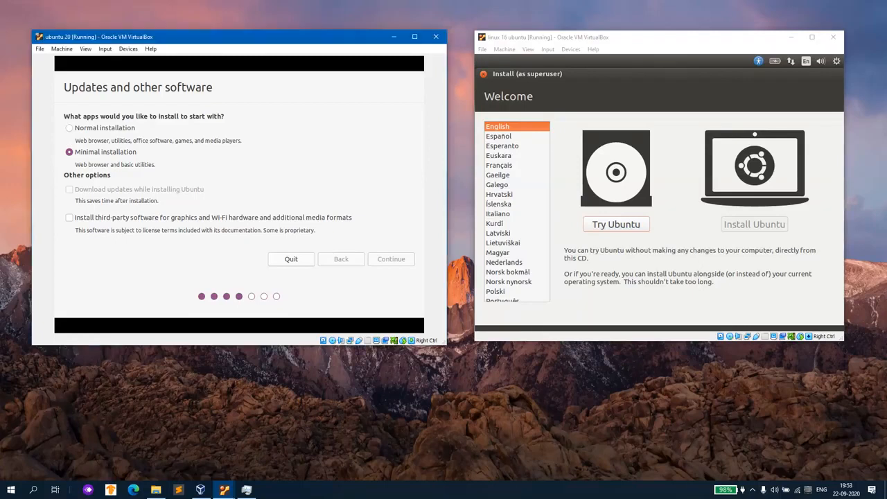
key("alt+Tab")
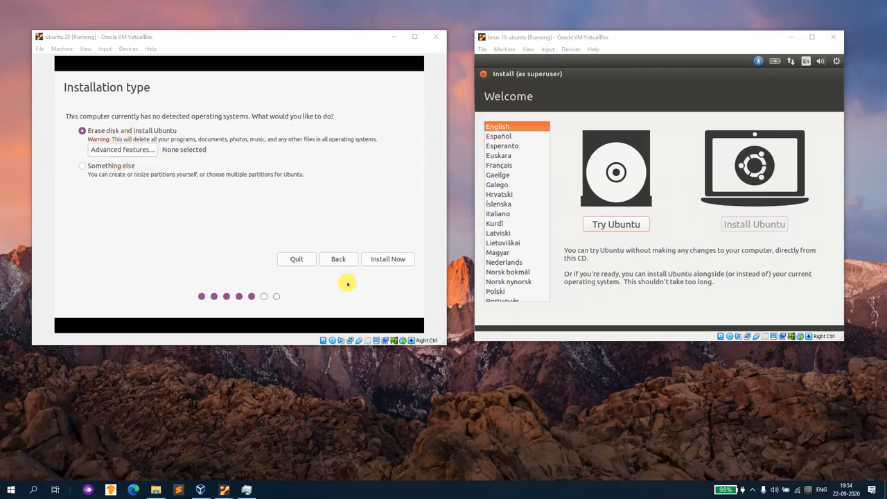
left_click(392, 261)
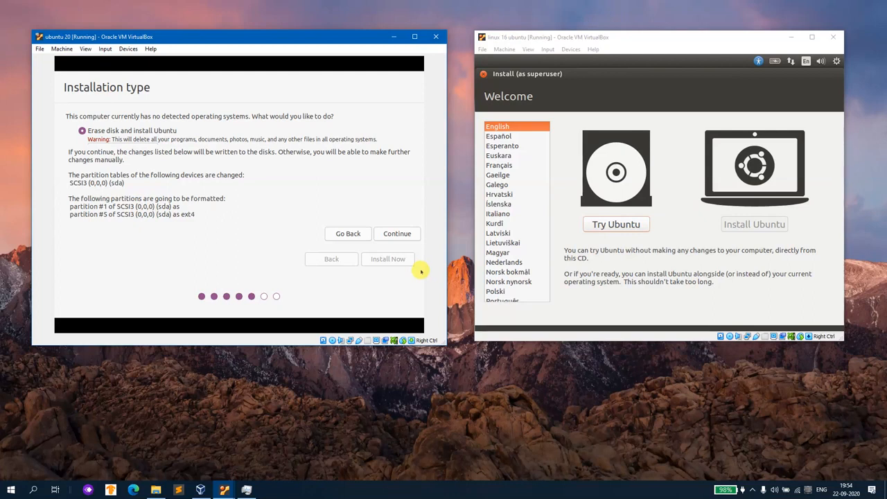
left_click(397, 234)
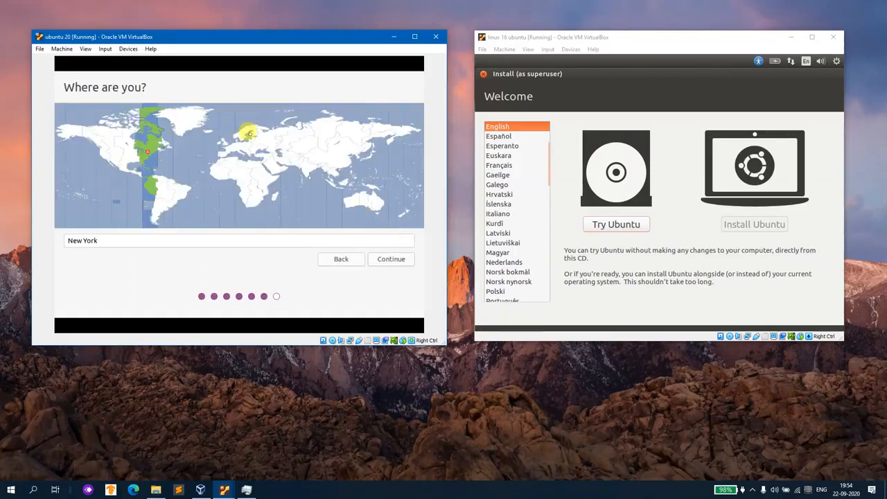
left_click(303, 165)
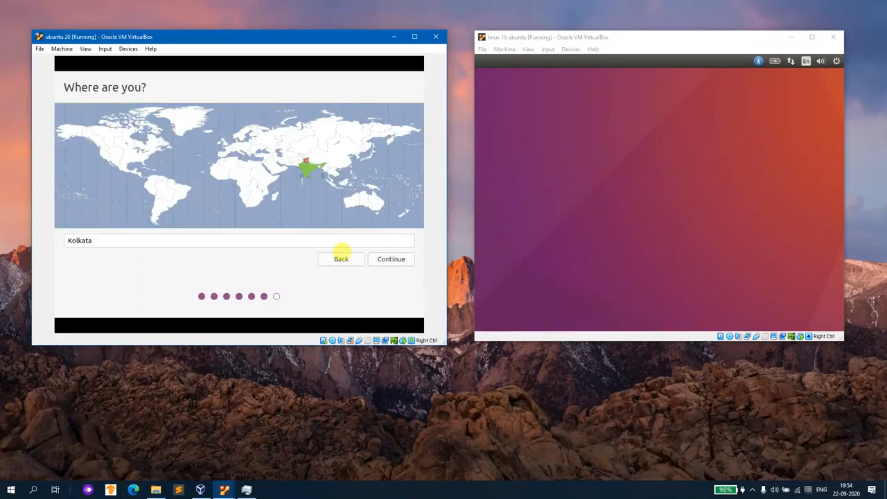
left_click(388, 260)
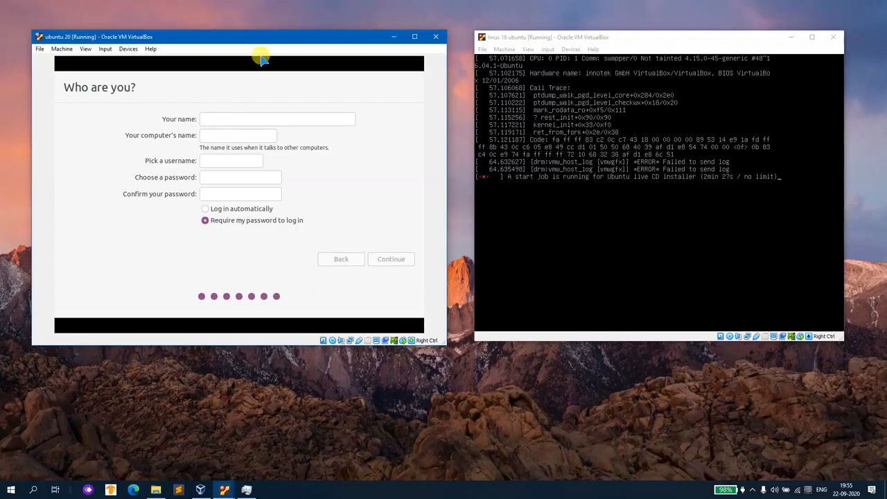
Open the soft keyboard for ubuntu 20 below the account form and try to fill in the name field with it
left_click(105, 48)
mouse_move(116, 60)
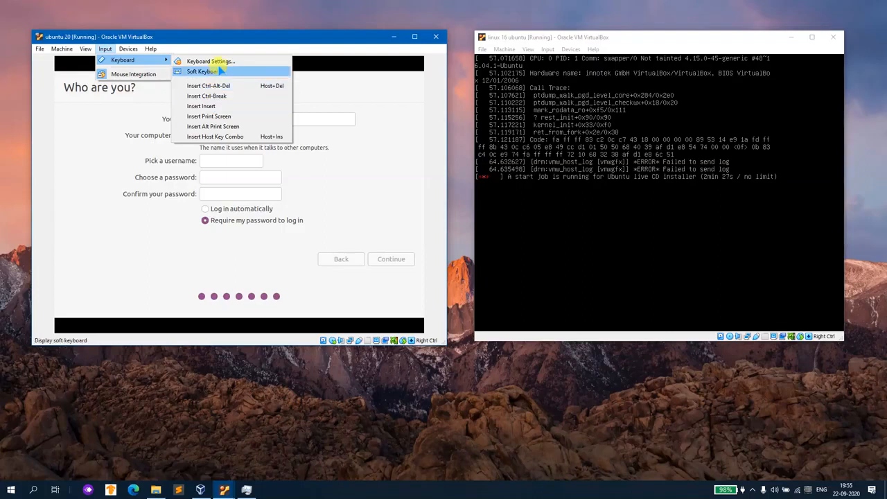
left_click(215, 69)
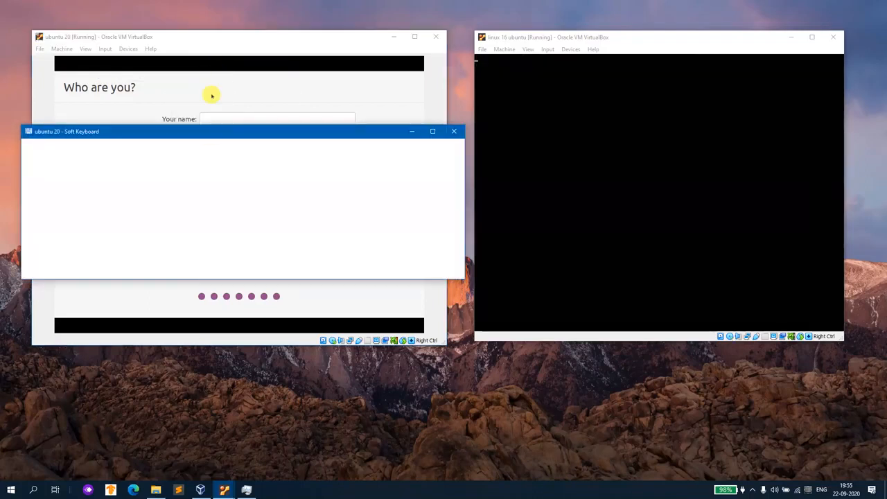
left_click_drag(204, 129, 247, 319)
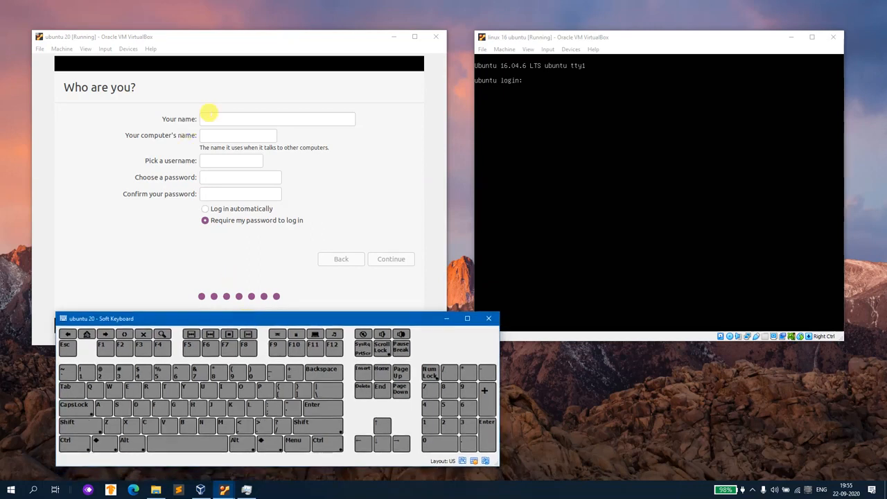
left_click(210, 114)
left_click(104, 378)
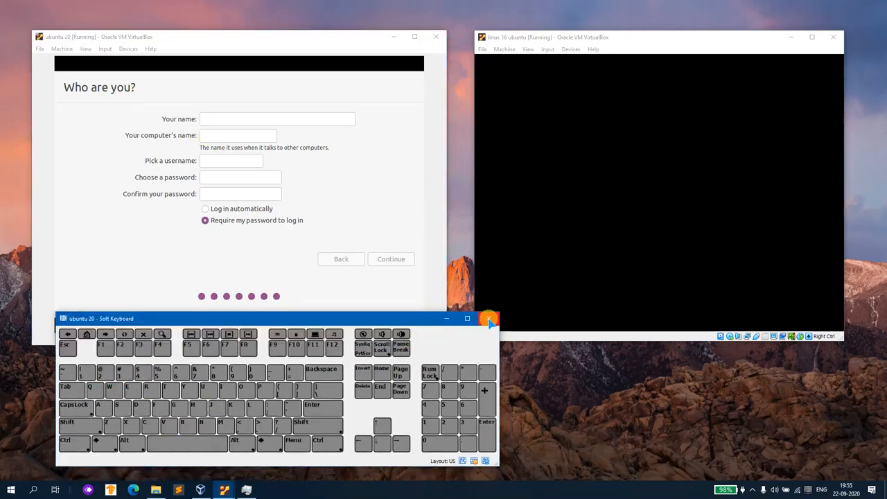
Choose Log in automatically in the ubuntu 20 account form and close the soft keyboard
left_click(315, 243)
left_click(228, 210)
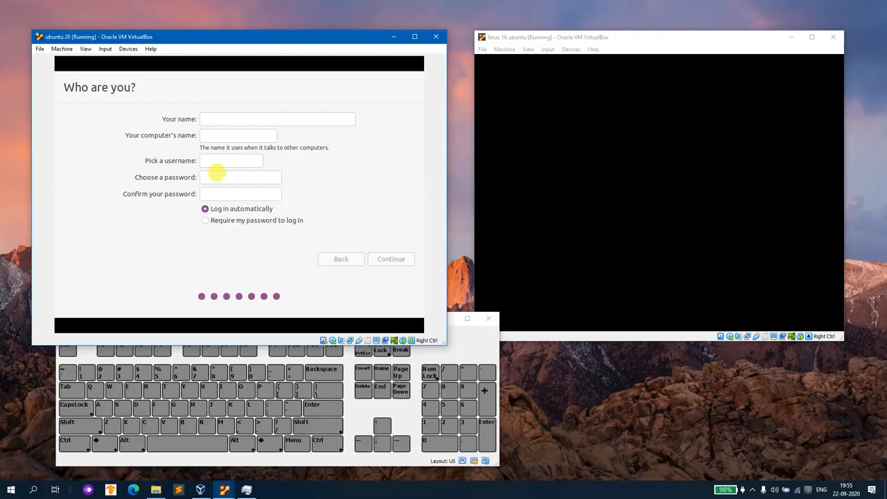
left_click(454, 349)
left_click(487, 318)
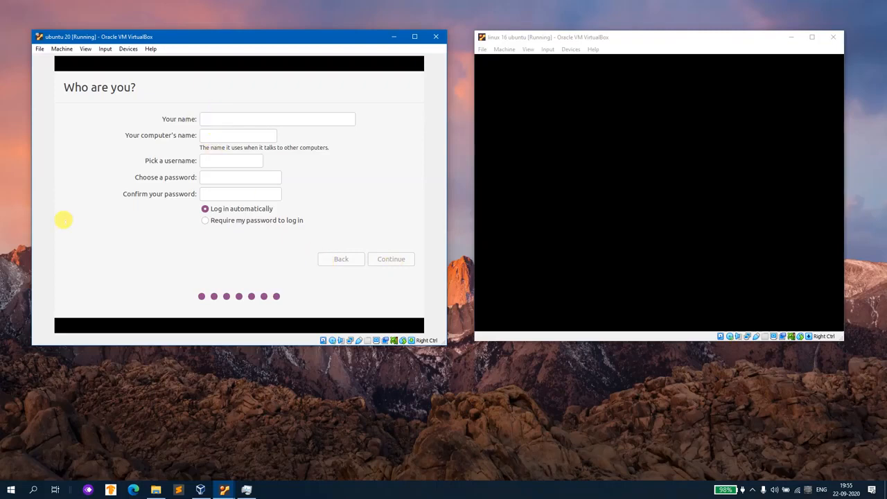
left_click(128, 49)
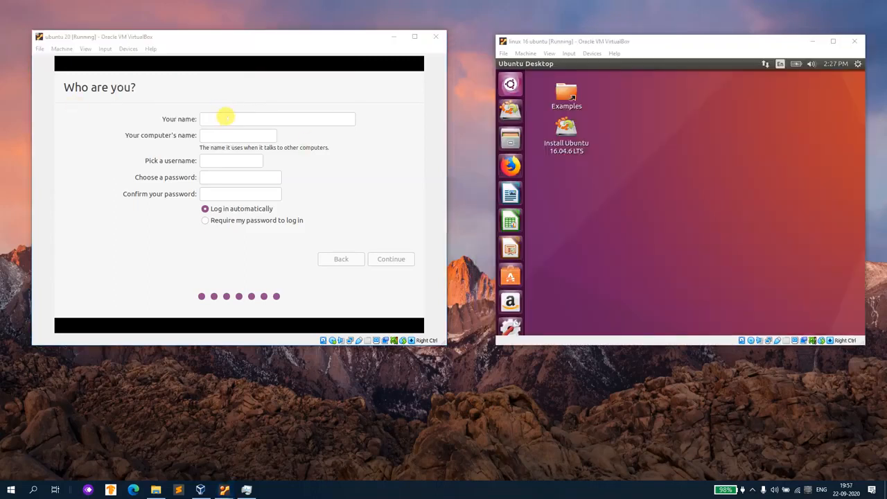
left_click(226, 117)
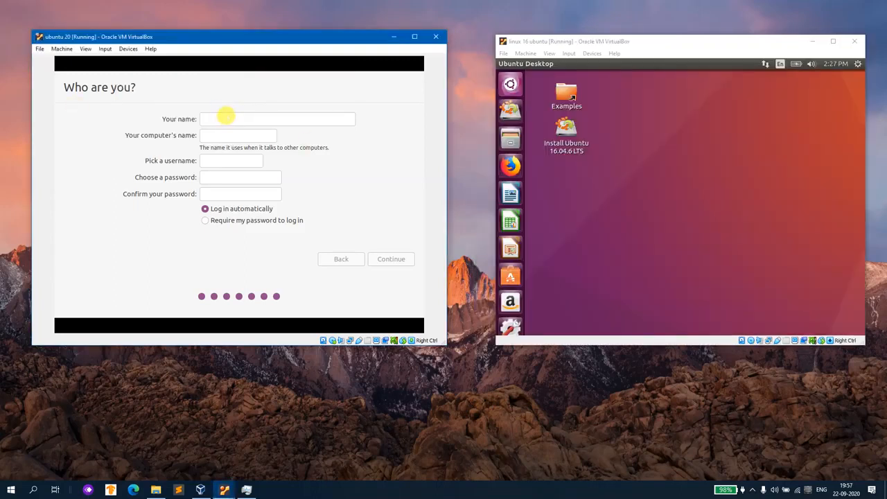
Close the ubuntu 20 virtual machine with the Save the machine state option
left_click(437, 36)
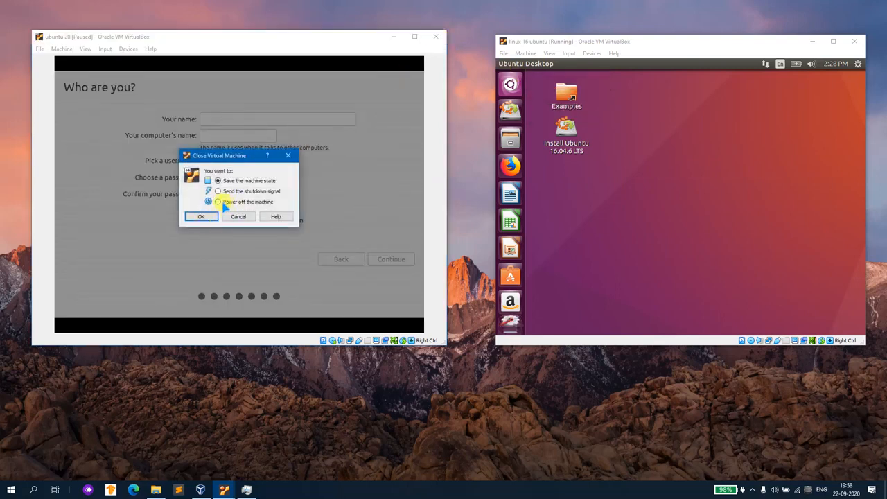
left_click(217, 201)
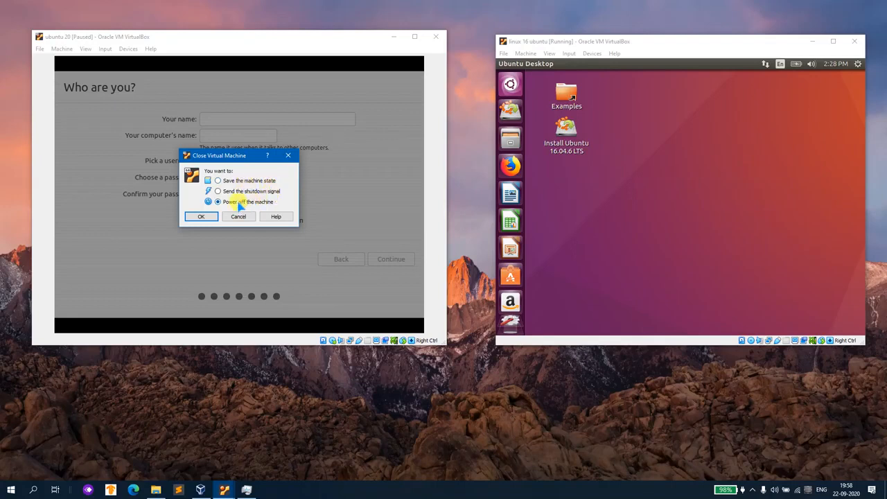
left_click(218, 180)
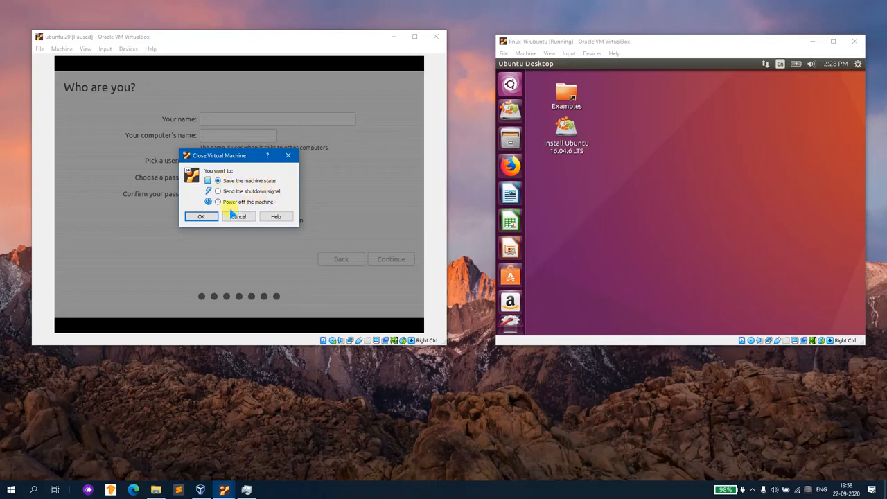
left_click(202, 217)
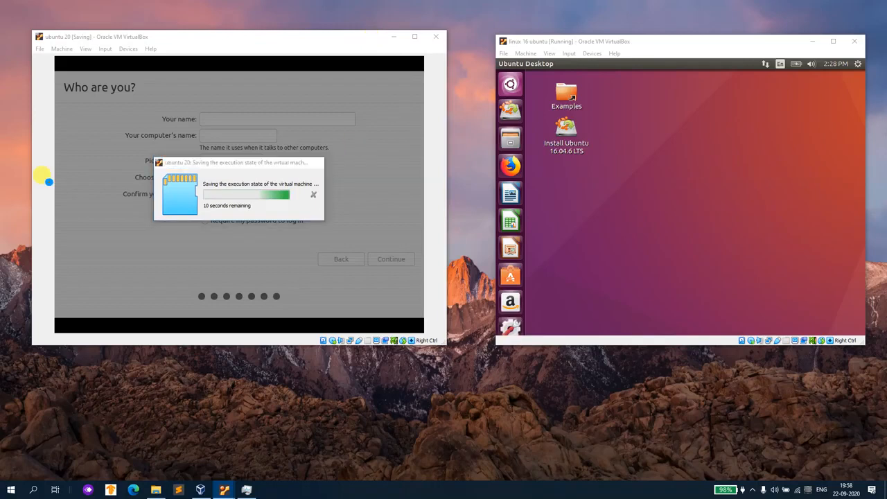
left_click_drag(263, 163, 291, 144)
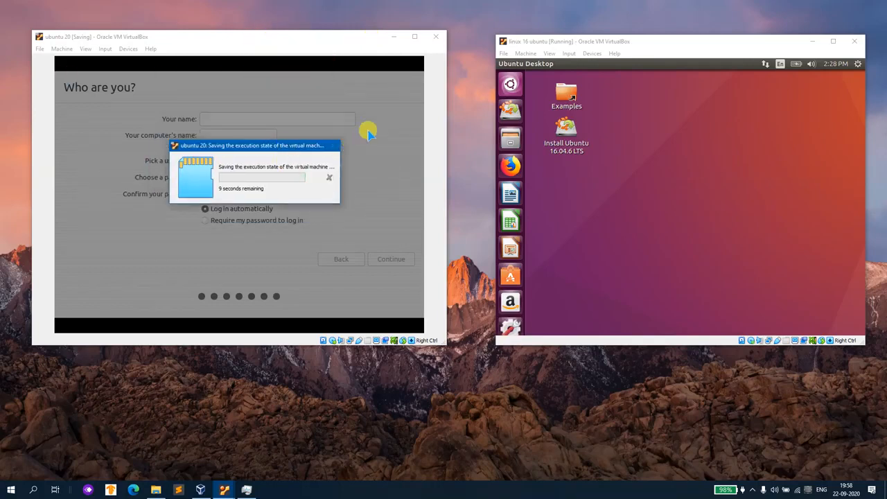
View the linux 16 ubuntu desktop and its computer search in a maximized window, then close the search and restore the window
left_click_drag(674, 42, 427, 2)
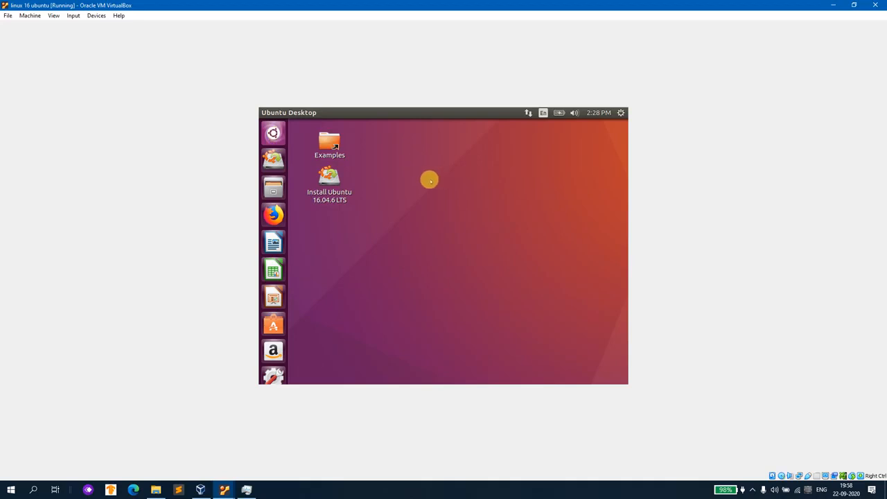
left_click_drag(329, 5, 406, 152)
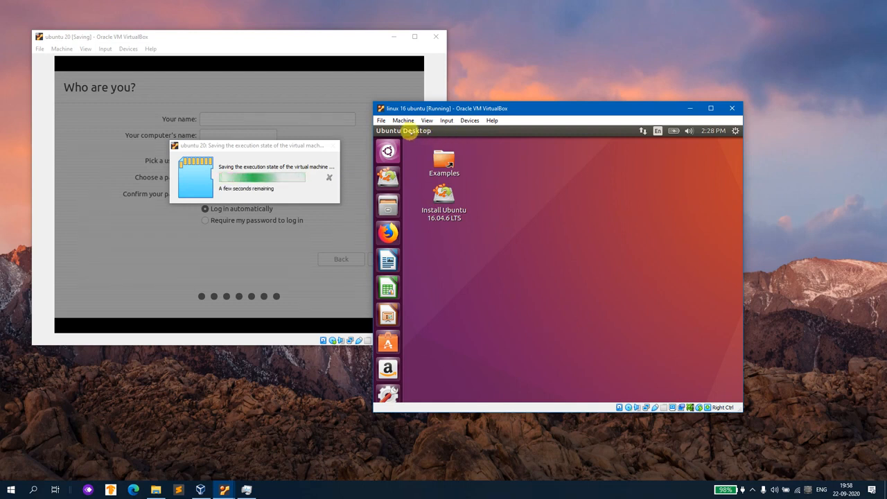
left_click(388, 150)
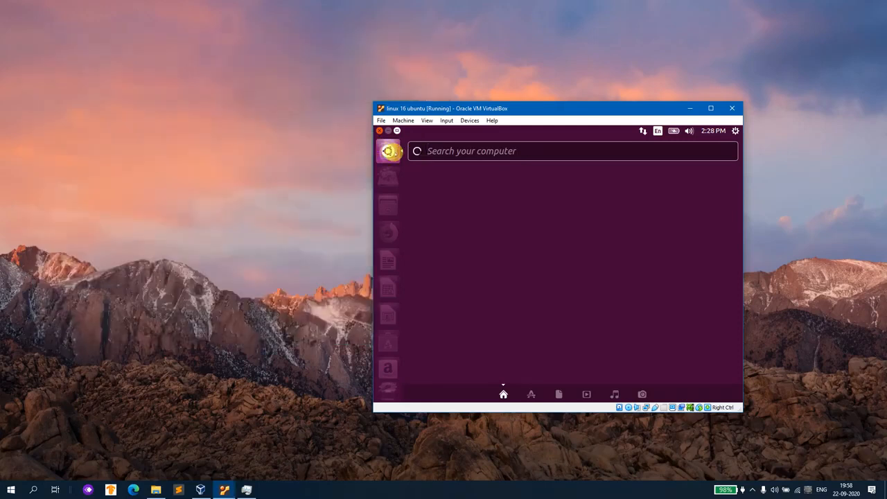
left_click_drag(499, 108, 432, 3)
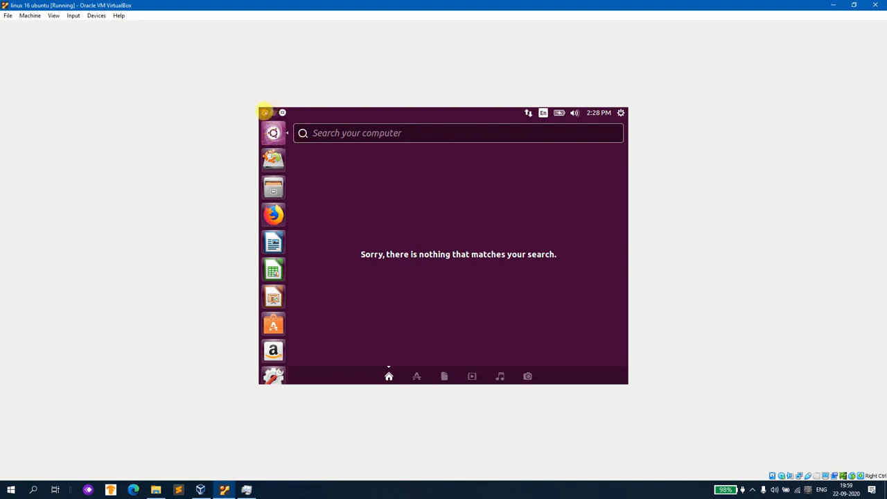
left_click(269, 113)
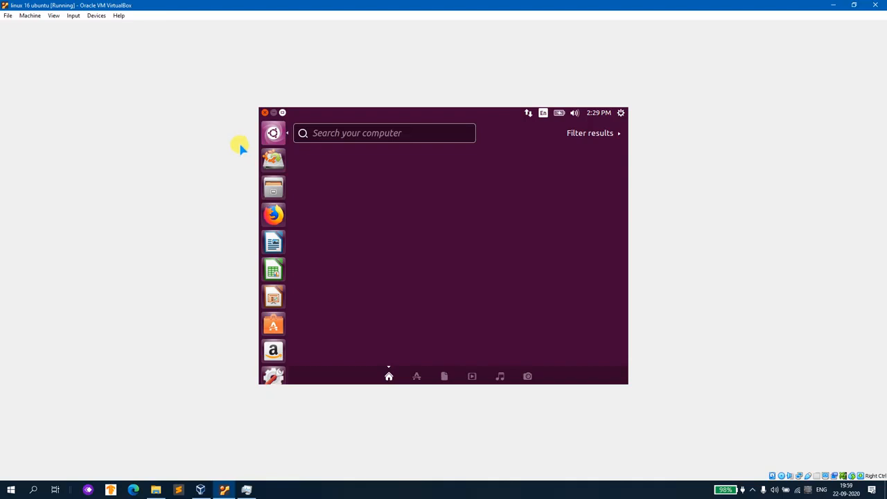
left_click_drag(476, 5, 457, 58)
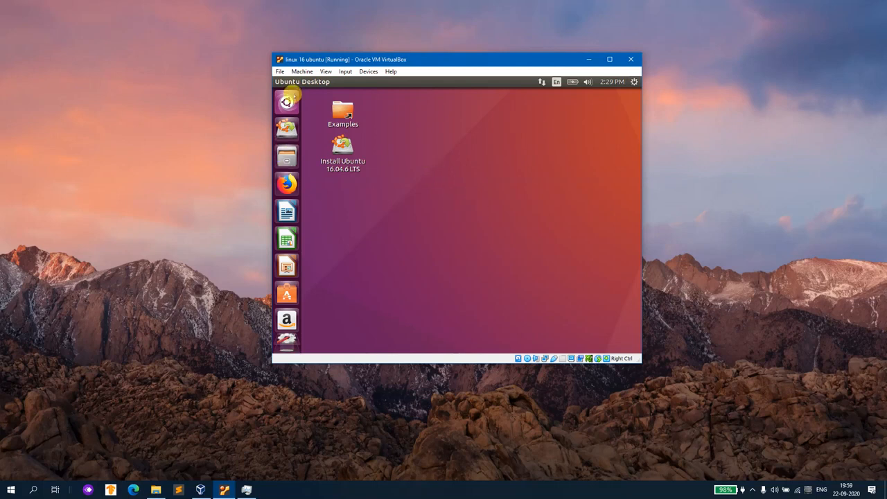
Try to open System Settings in linux 16 ubuntu, and enlarge and reposition the machine window
key("alt+F10")
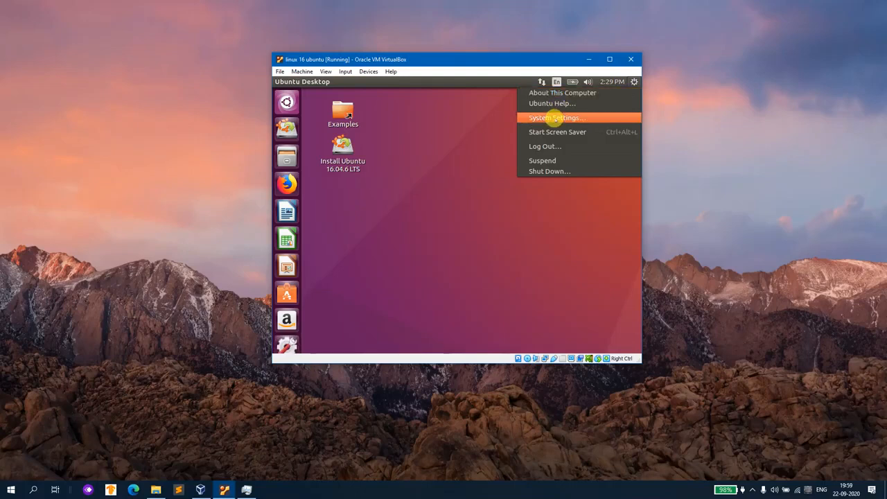
left_click(554, 118)
left_click_drag(638, 364, 822, 435)
left_click_drag(475, 59, 367, 43)
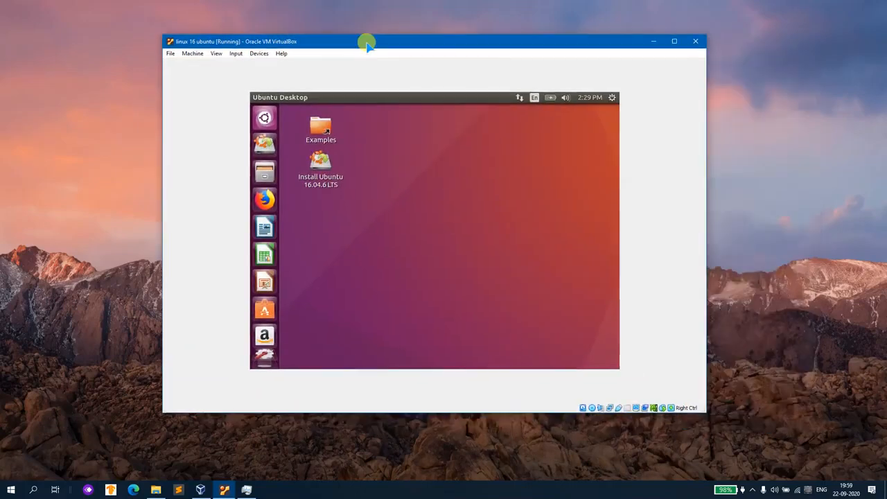
Examine the linux 16 ubuntu machine's menus and its General and System settings, leaving the settings without saving
left_click(236, 53)
mouse_move(259, 54)
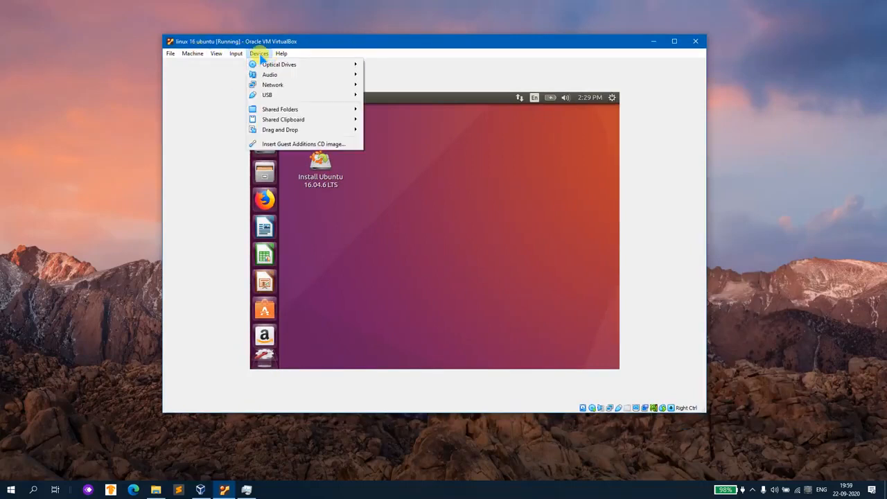
mouse_move(219, 54)
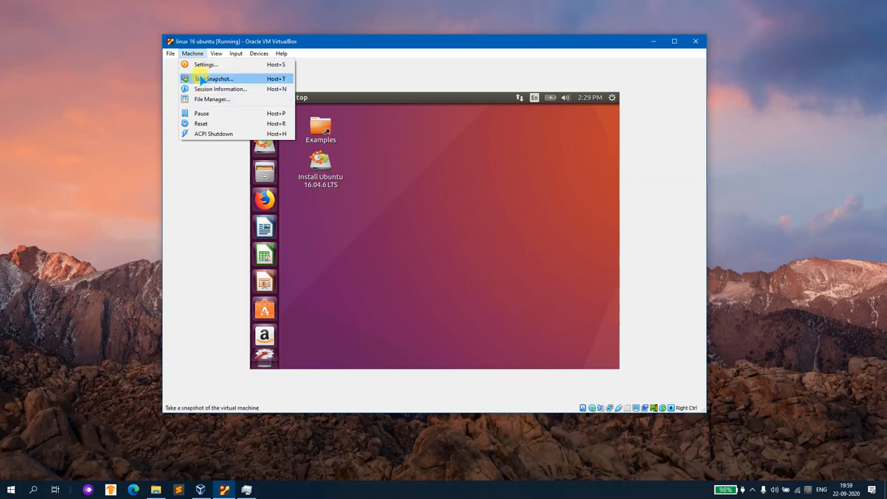
left_click(199, 57)
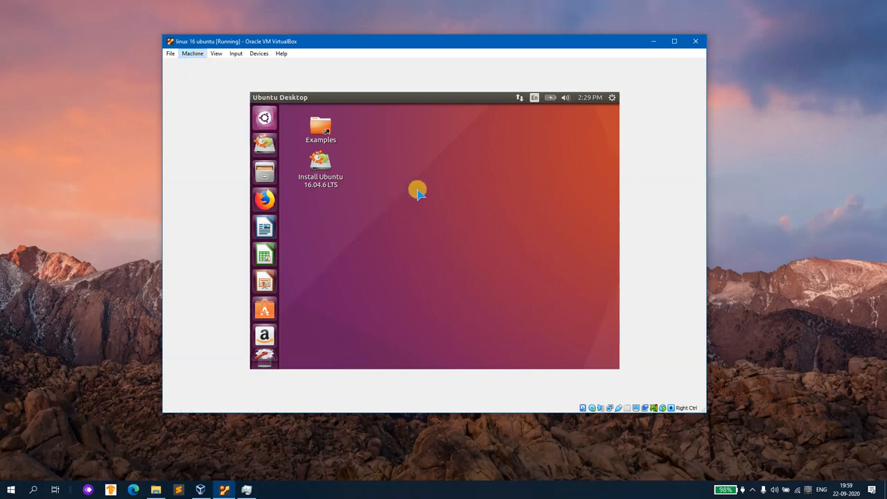
left_click(199, 53)
left_click(208, 67)
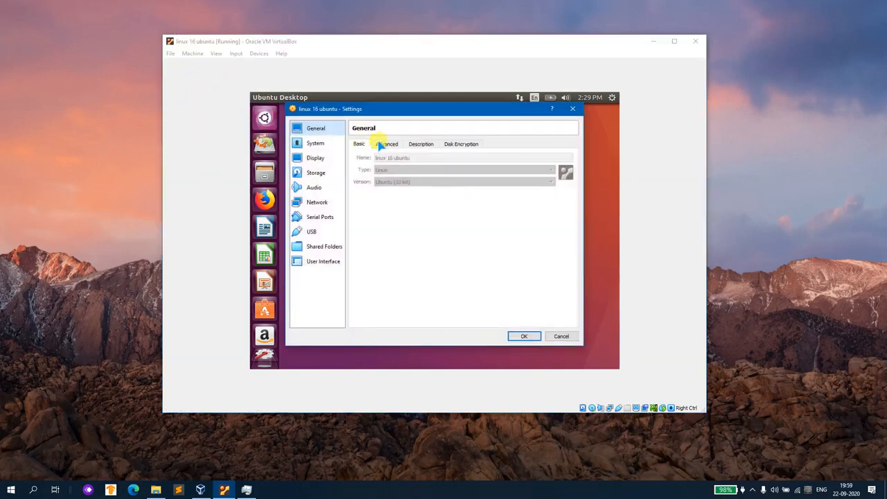
left_click(390, 146)
left_click(421, 144)
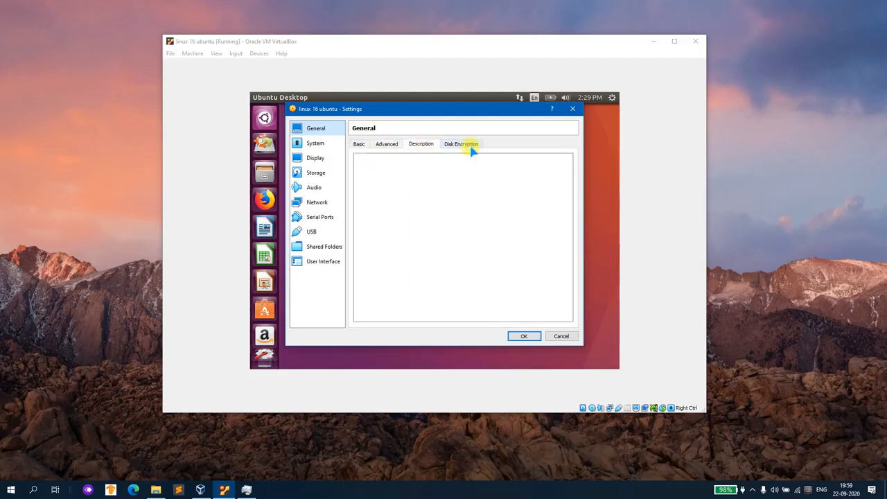
left_click(330, 146)
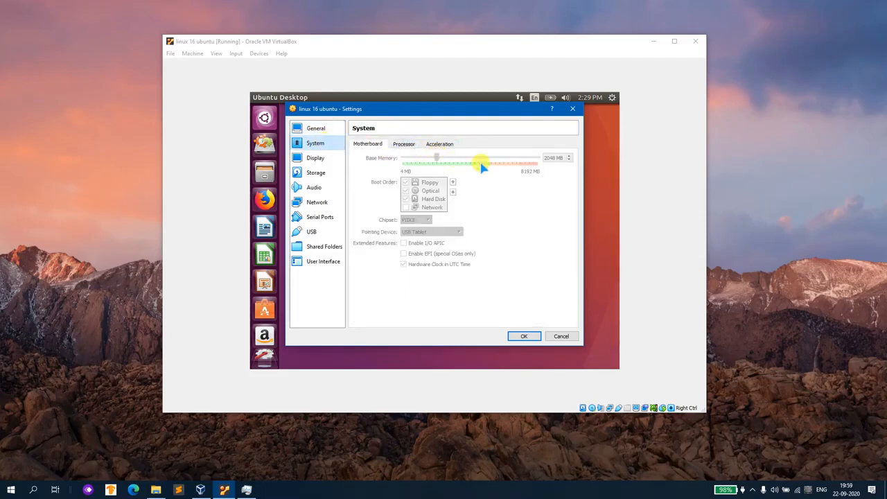
left_click(563, 335)
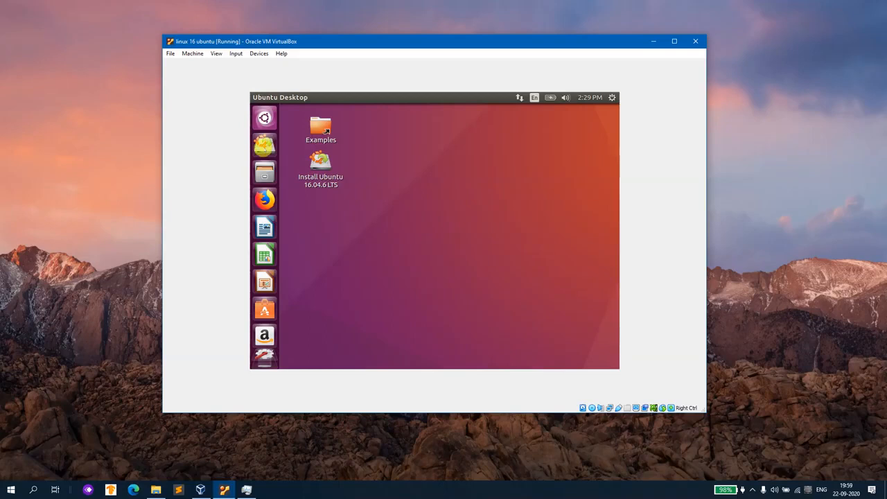
Close the linux 16 ubuntu virtual machine with the Save the machine state option
left_click(697, 42)
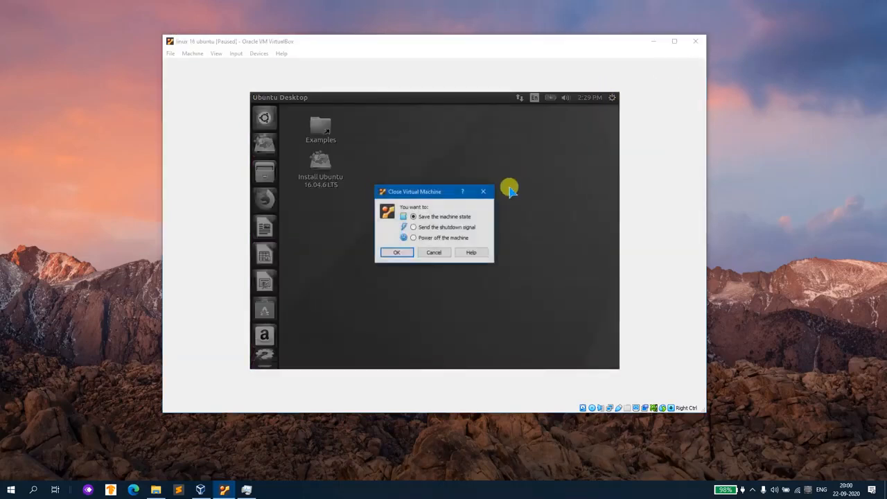
left_click(405, 253)
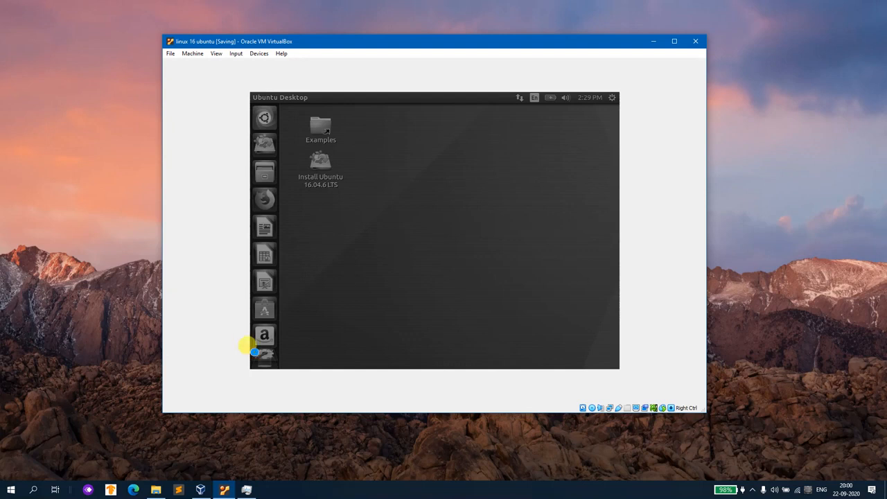
Check the CPU graph and the other performance entries in Task Manager while the machine state is being saved, then minimize it
left_click(246, 489)
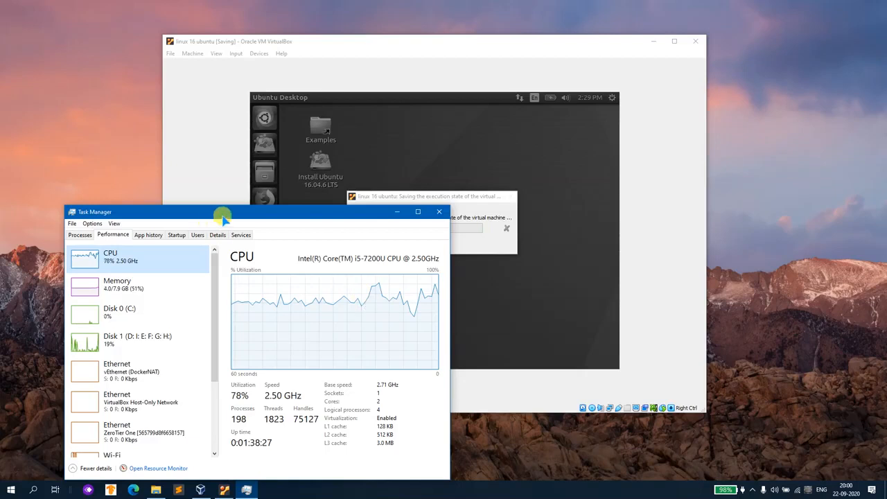
left_click_drag(221, 212, 239, 154)
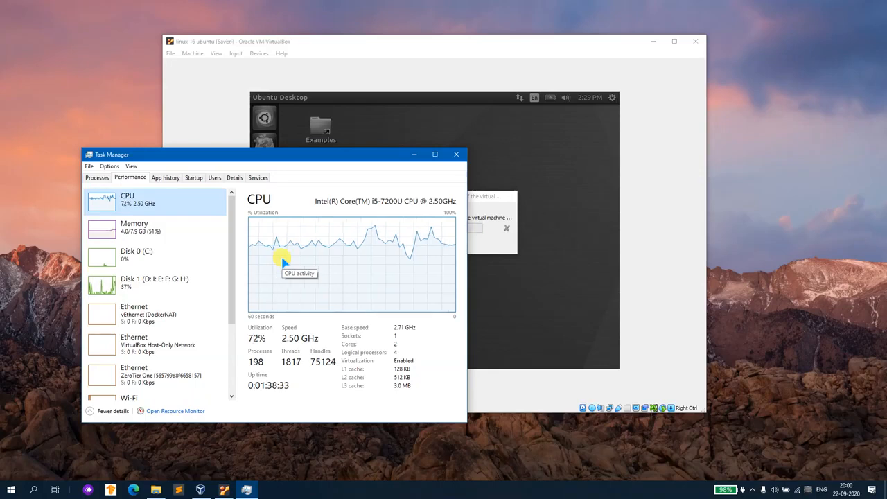
scroll(168, 340, "down", 4)
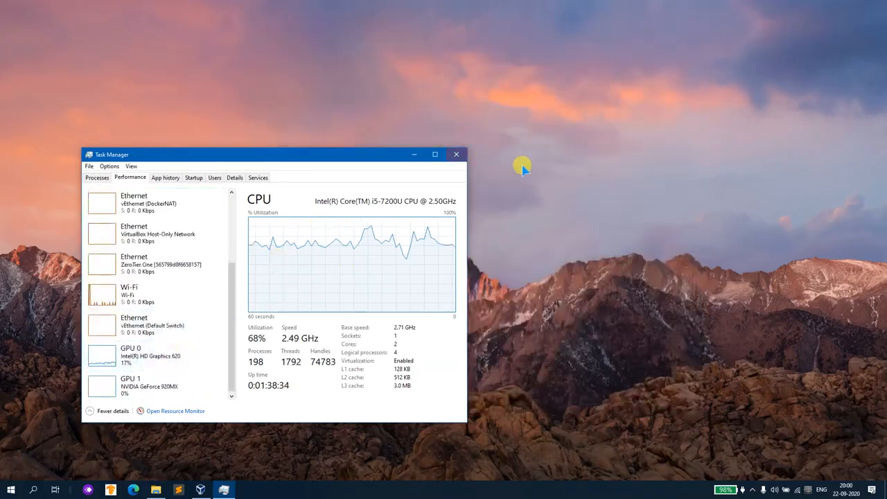
left_click(414, 153)
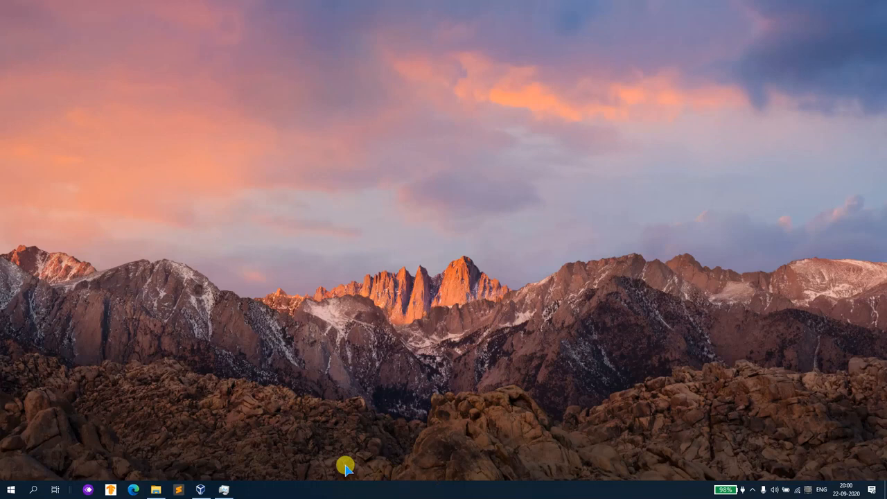
In VirtualBox Manager, examine the saved linux 16 ubuntu machine's General and System settings, leaving them without saving
left_click(200, 489)
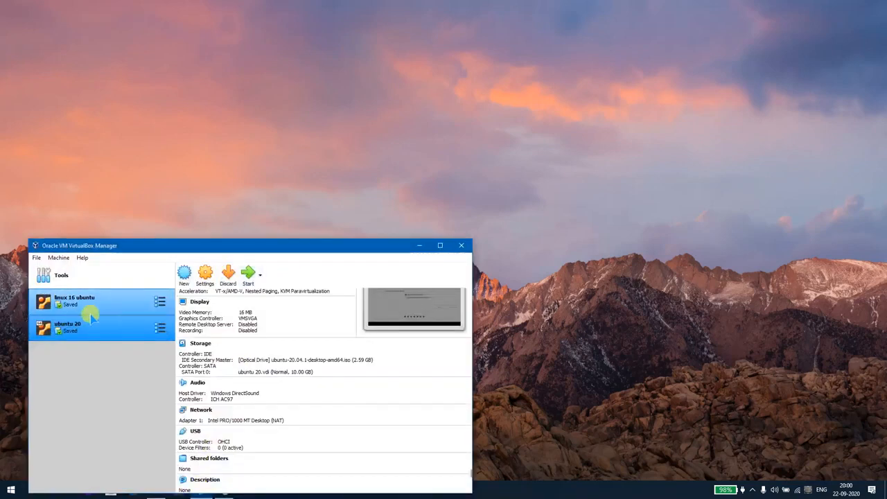
left_click_drag(217, 249, 300, 143)
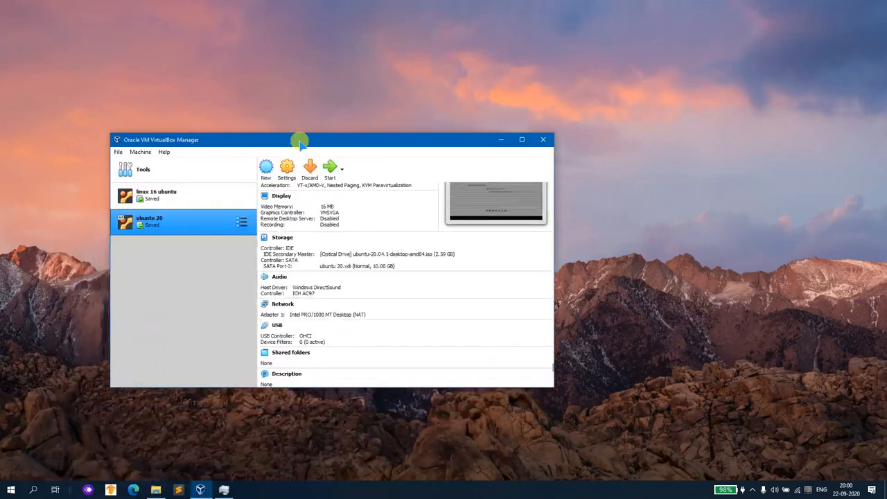
left_click(188, 196)
left_click(288, 171)
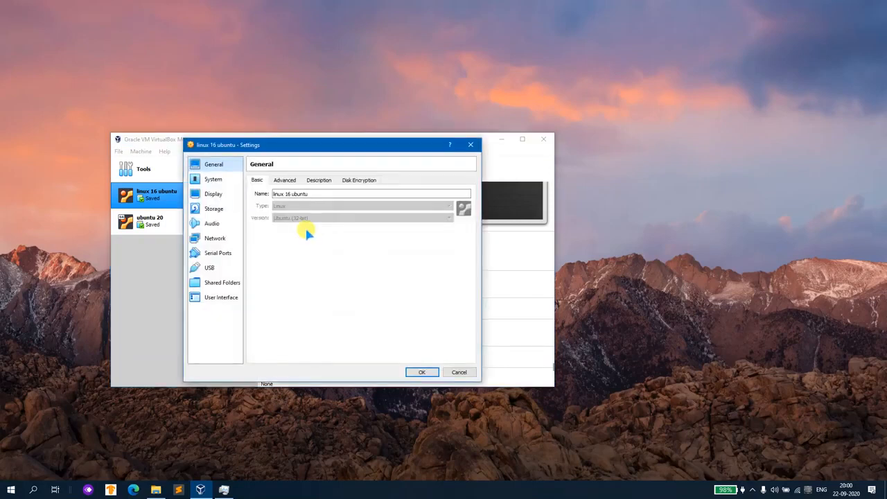
left_click(279, 180)
left_click(213, 180)
left_click(304, 179)
left_click(259, 179)
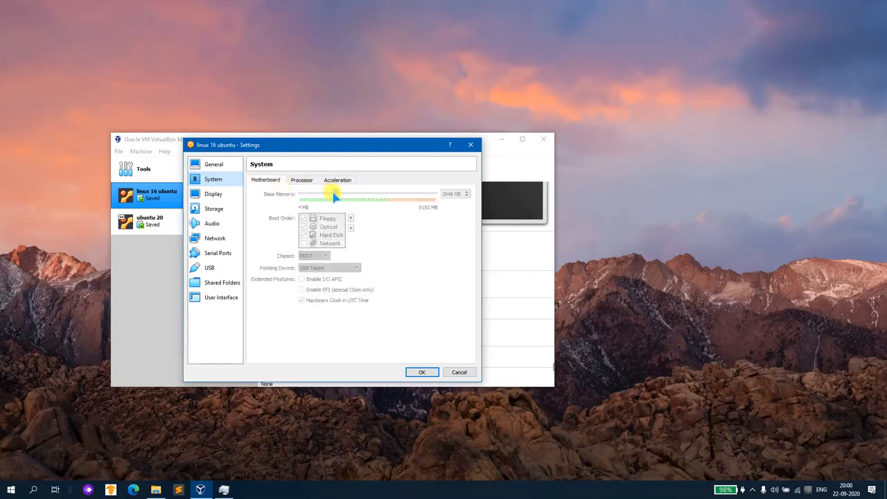
left_click(459, 372)
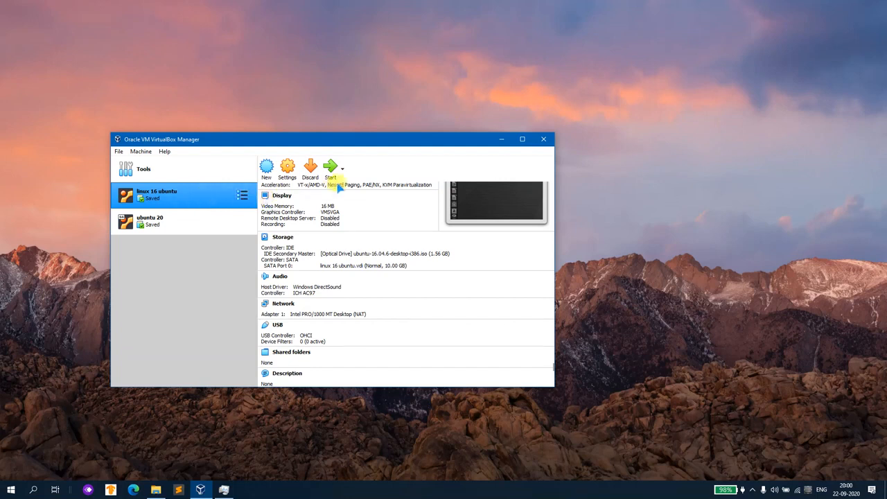
Discard the saved state of the linux 16 ubuntu machine and confirm
left_click(310, 167)
left_click(314, 303)
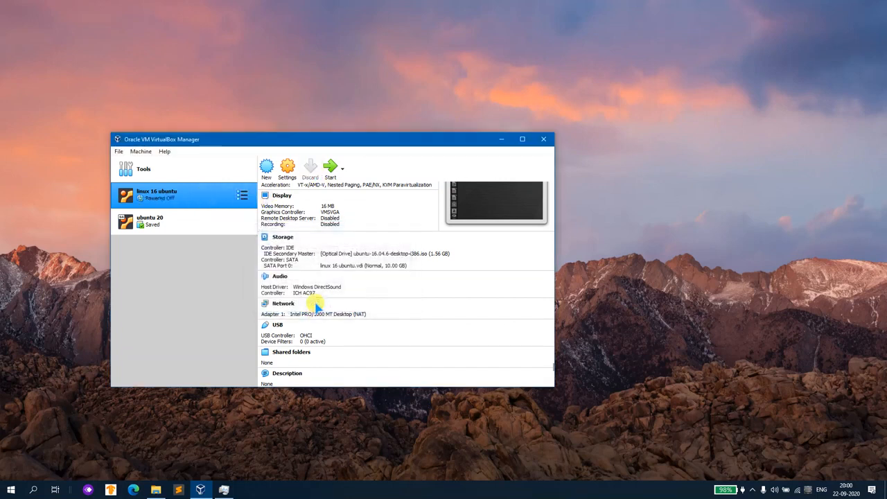
left_click(189, 199)
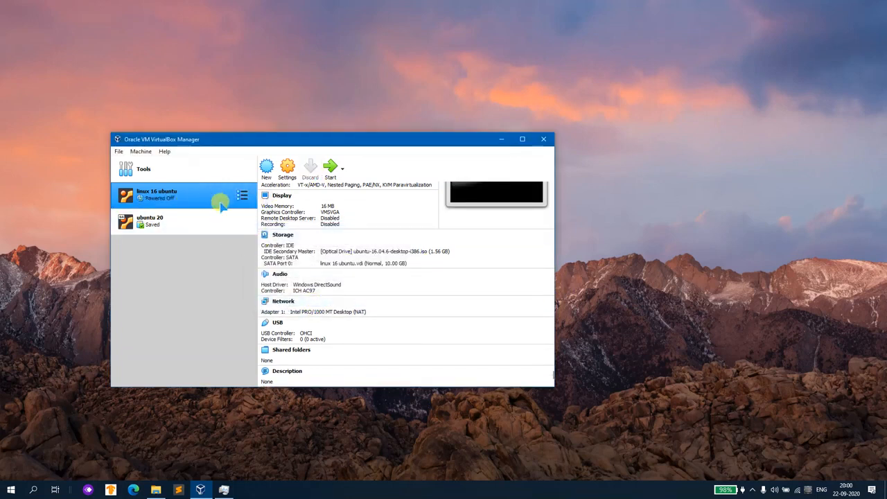
Set the linux 16 ubuntu machine's base memory to 5181 MB in its System settings and save the change
right_click(212, 195)
left_click(249, 201)
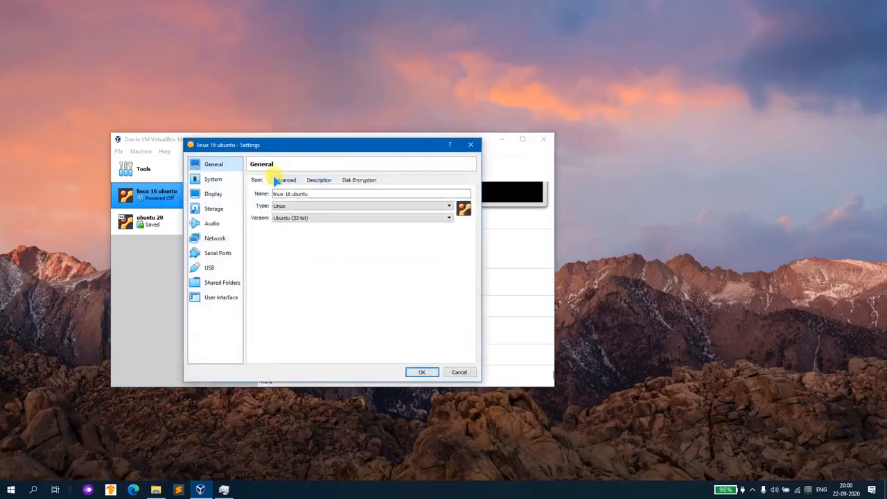
left_click(281, 180)
left_click(212, 181)
left_click_drag(336, 200, 386, 199)
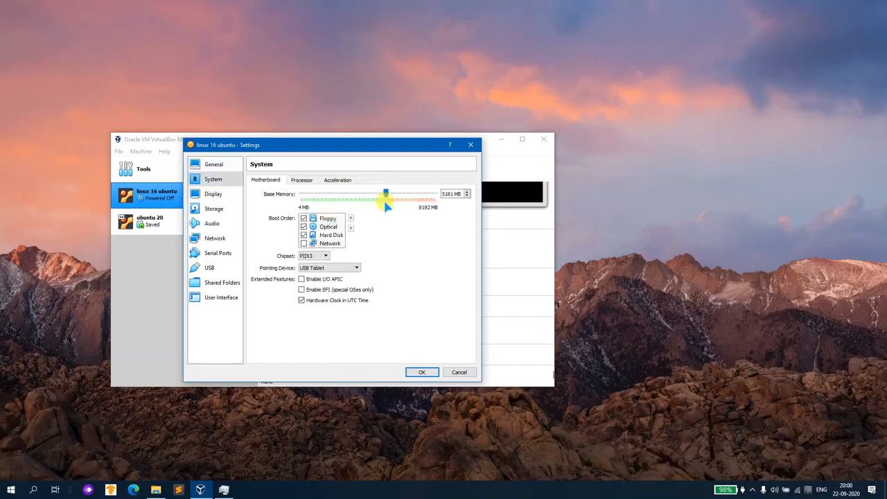
left_click(423, 372)
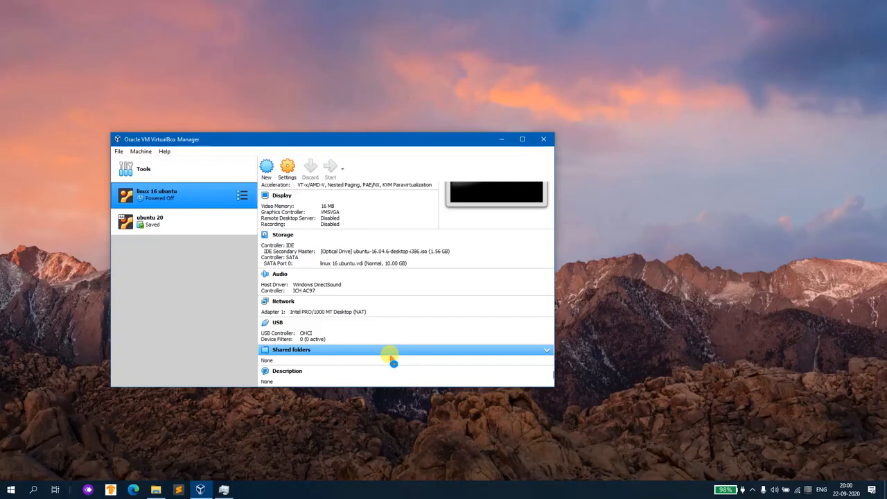
Start the linux 16 ubuntu machine and move its window beside VirtualBox Manager
left_click(327, 182)
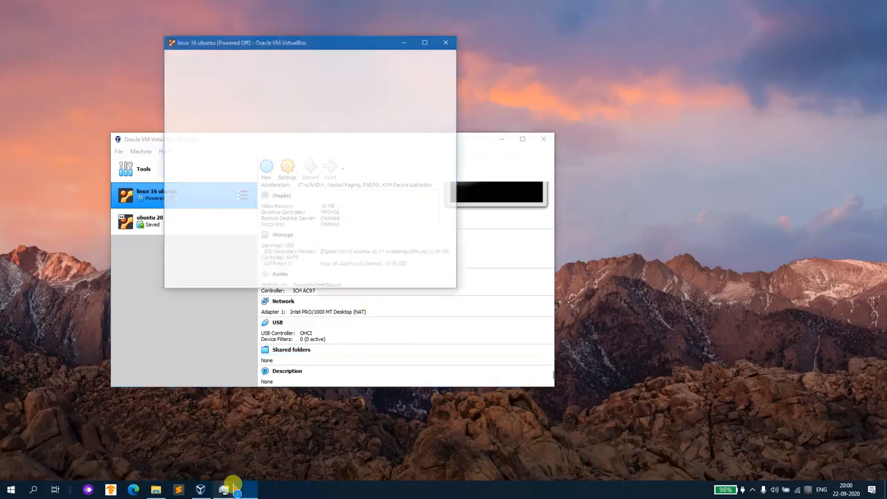
mouse_move(226, 490)
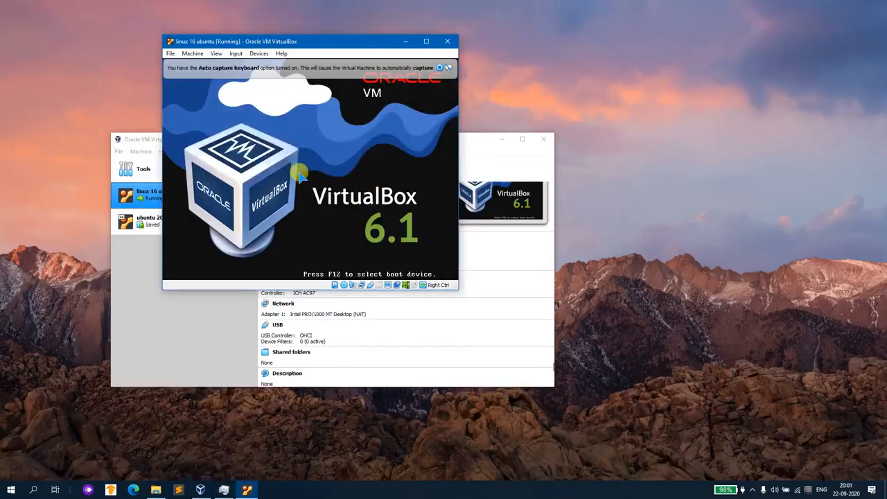
left_click_drag(305, 41, 558, 95)
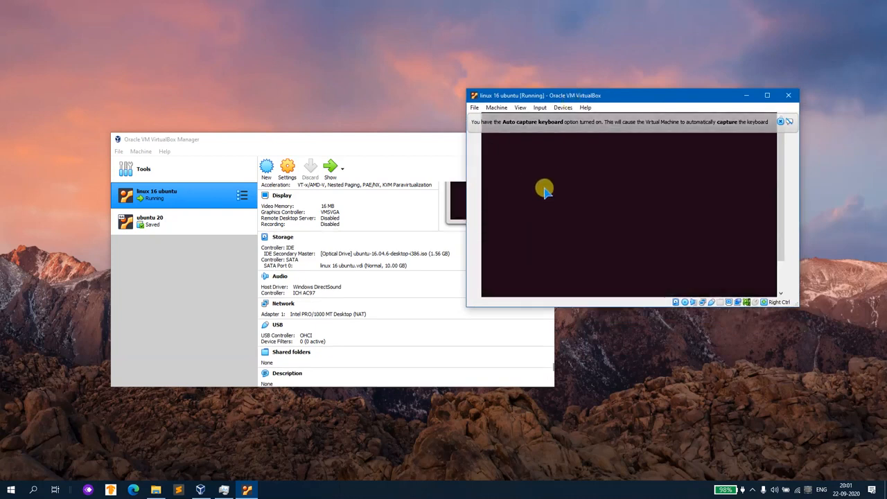
Check the host's memory usage in Task Manager while linux 16 ubuntu boots, then minimize it
left_click(223, 489)
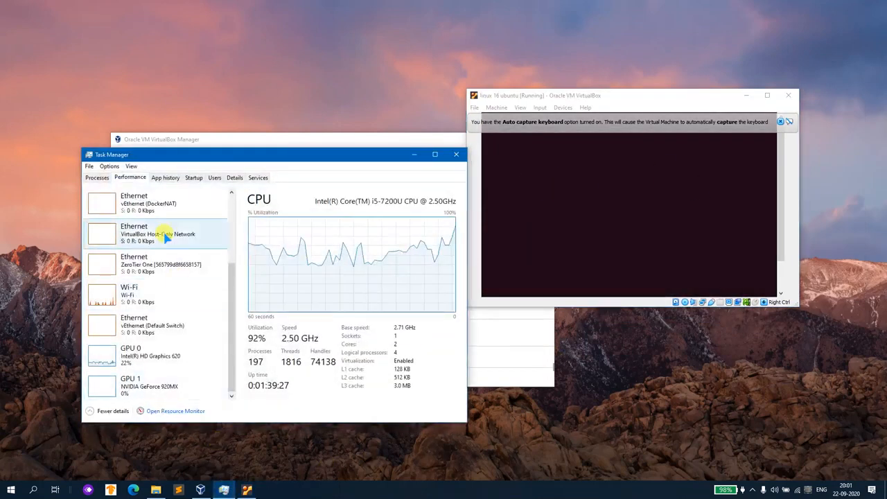
scroll(165, 281, "up", 4)
left_click(168, 226)
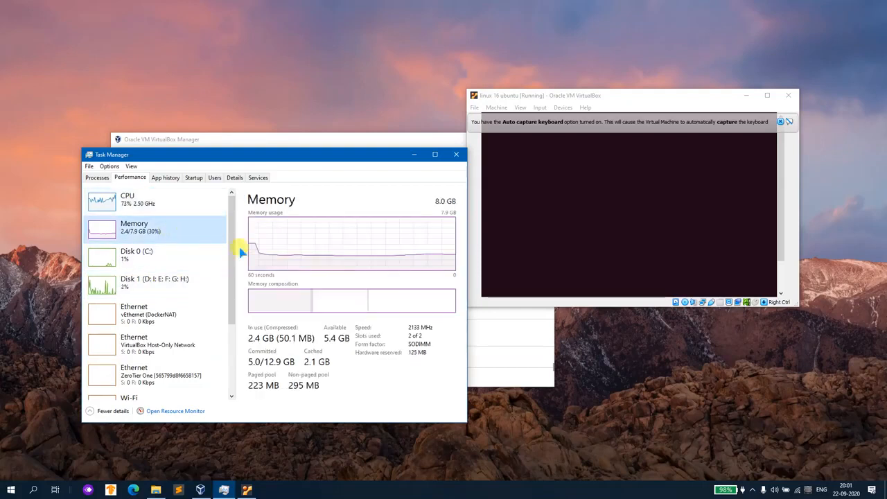
left_click(413, 153)
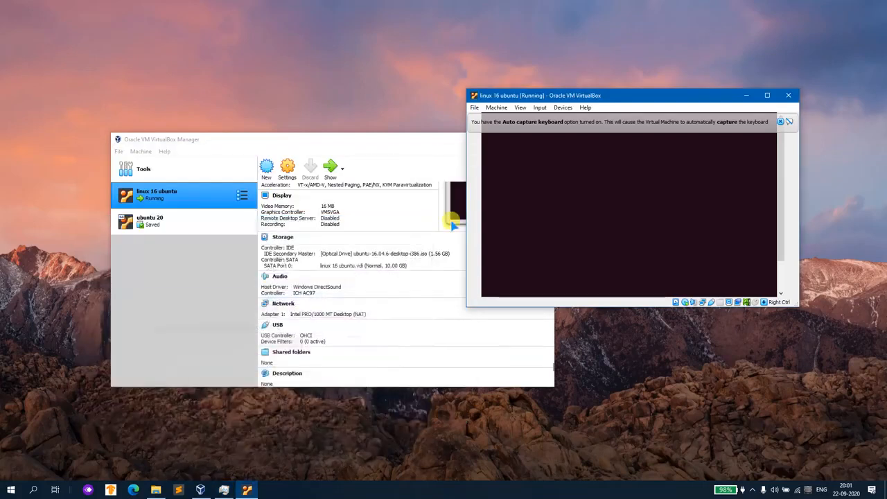
Dismiss the auto capture keyboard notice, select ubuntu 20 in the manager, and return to the linux 16 ubuntu window
left_click(783, 124)
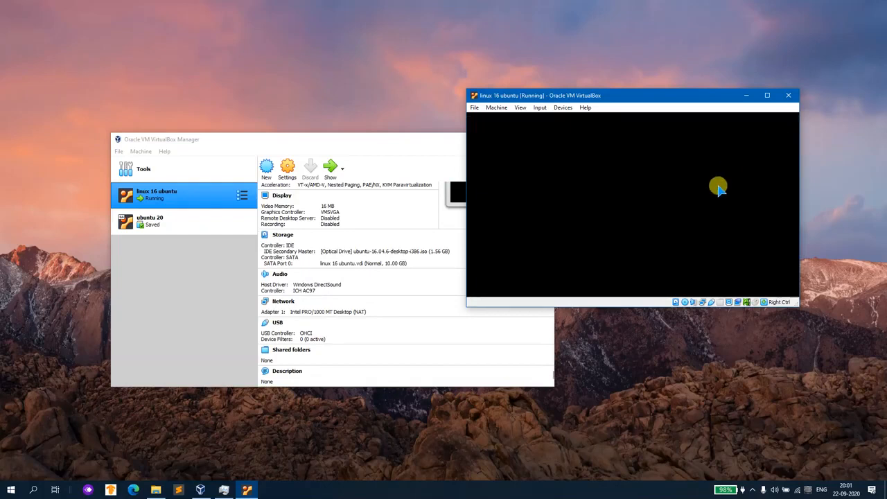
left_click(182, 220)
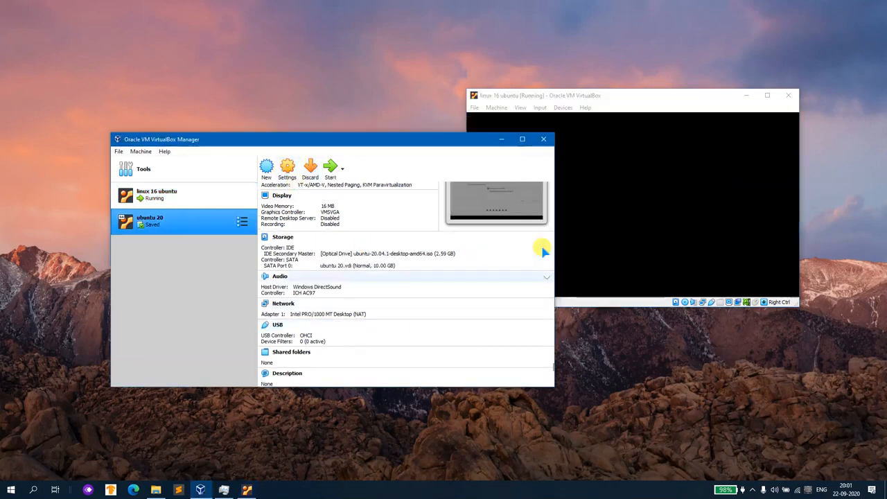
left_click(685, 205)
left_click(614, 255)
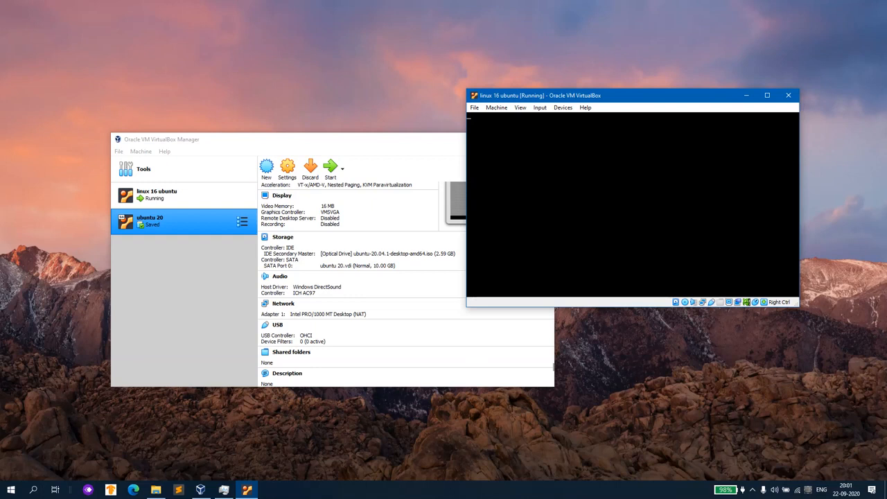
Close the booting linux 16 ubuntu machine, saving its machine state
left_click(788, 94)
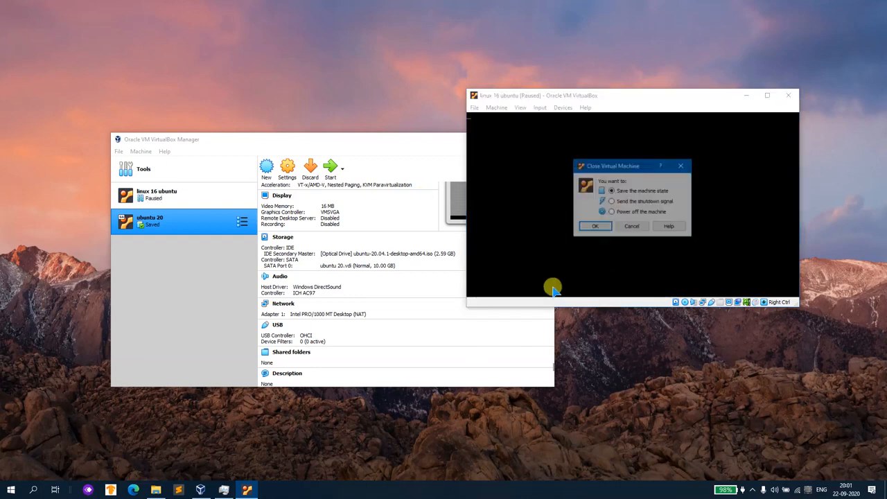
left_click(594, 227)
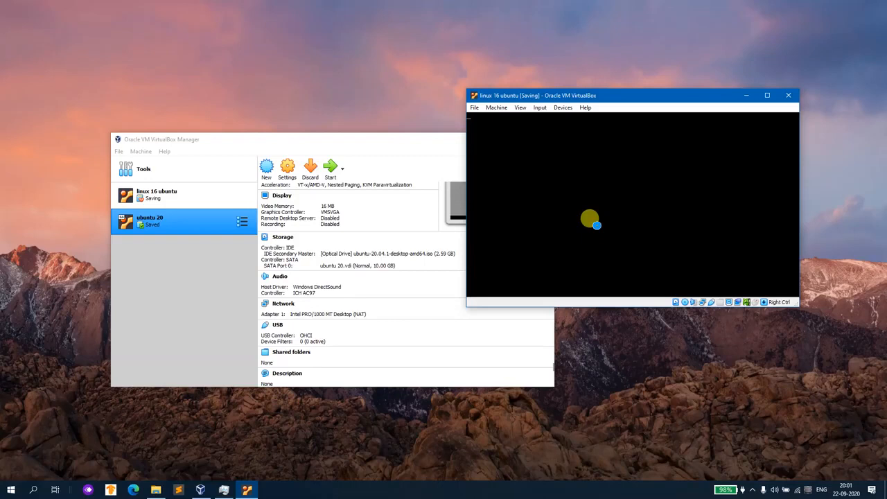